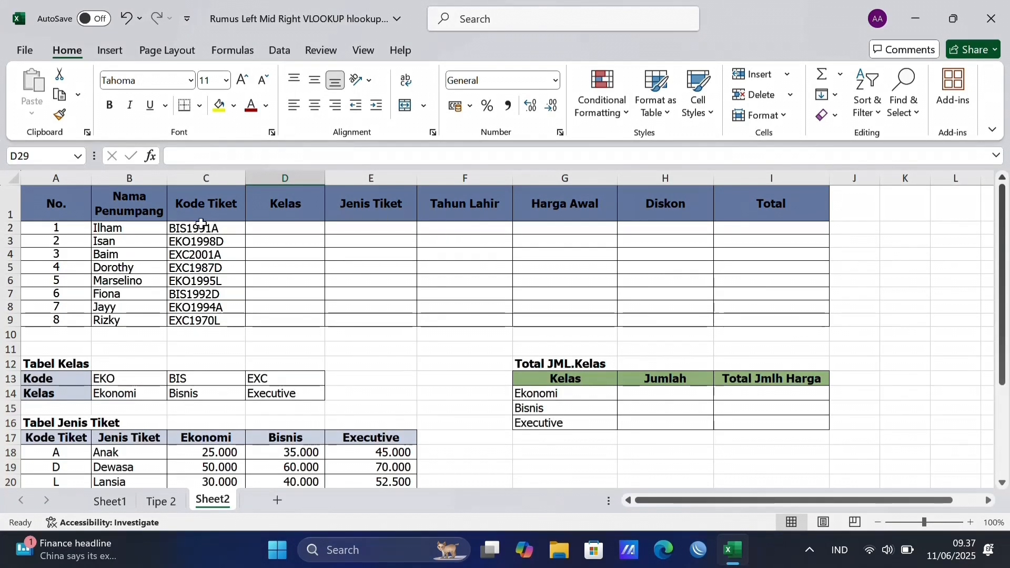
Step: Examine the passenger table in A1:I9 and its Kelas, Jenis Tiket, Tahun Lahir, Harga Awal, Diskon and Total columns
{"action": "mouse_move", "coordinate": [40, 198]}
{"action": "left_mouse_down"}
{"action": "mouse_move", "coordinate": [706, 327]}
{"action": "mouse_move", "coordinate": [750, 324]}
{"action": "left_mouse_up"}
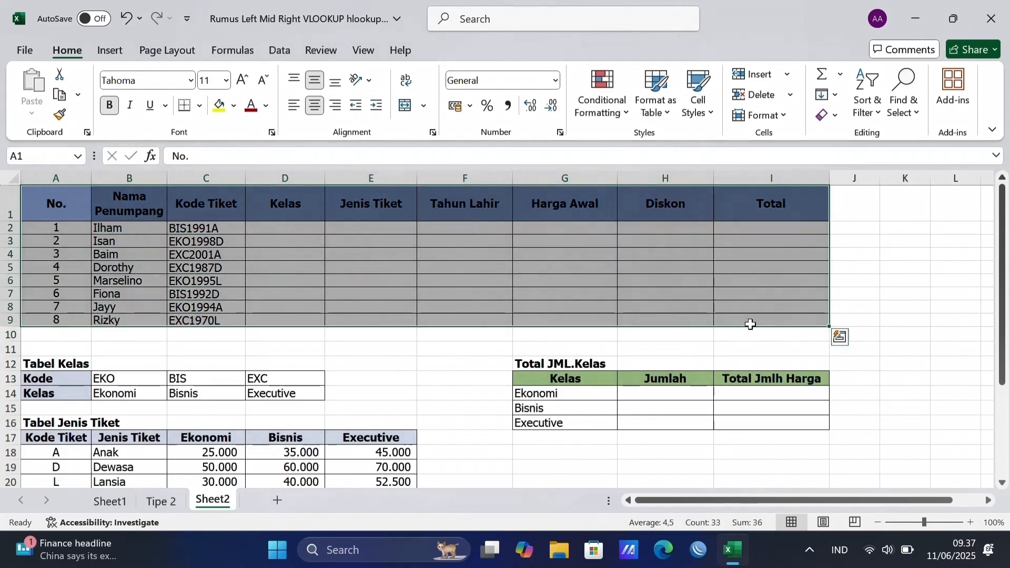
{"action": "left_click", "coordinate": [554, 343]}
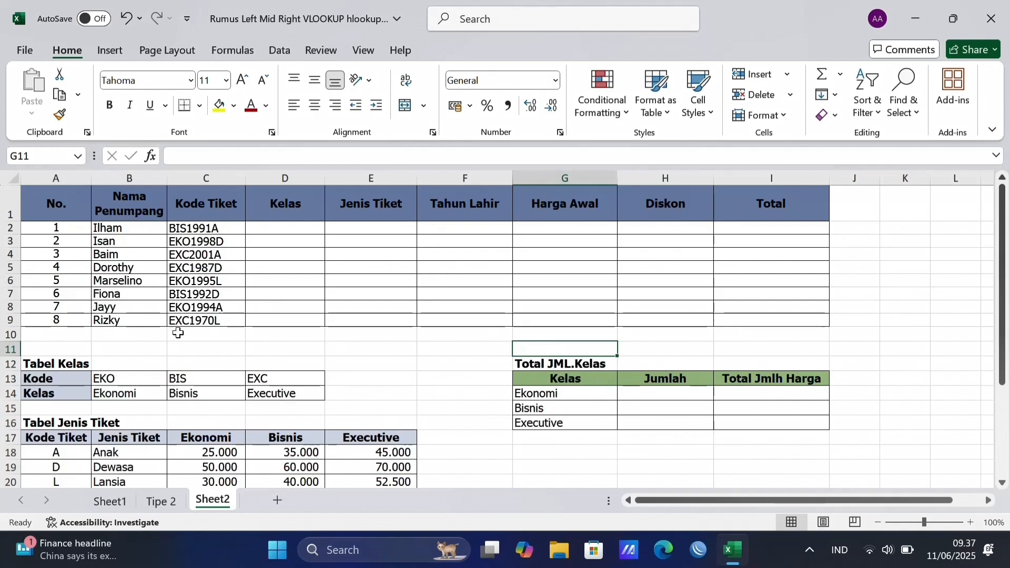
{"action": "left_click", "coordinate": [300, 201]}
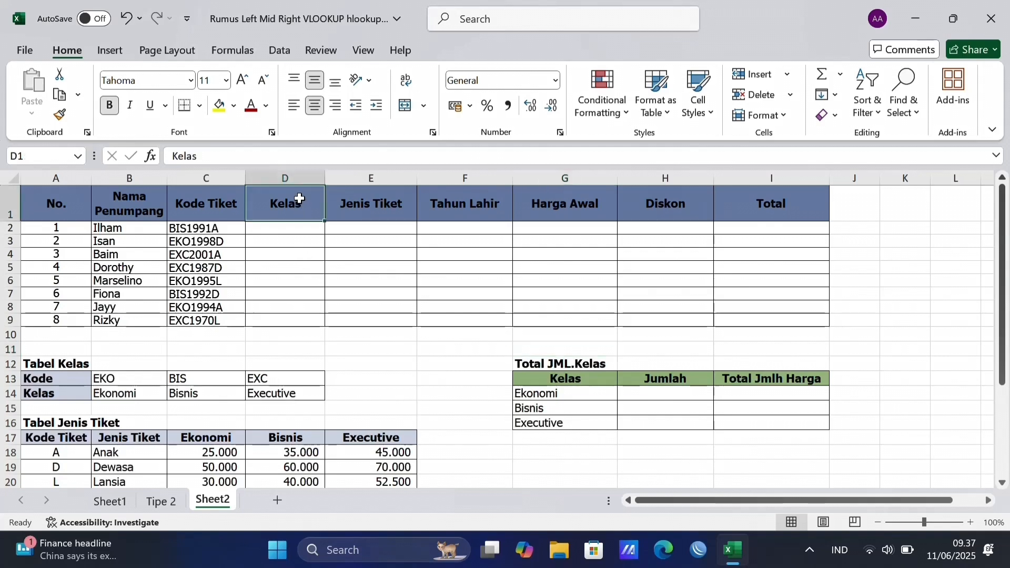
{"action": "left_click", "coordinate": [391, 207]}
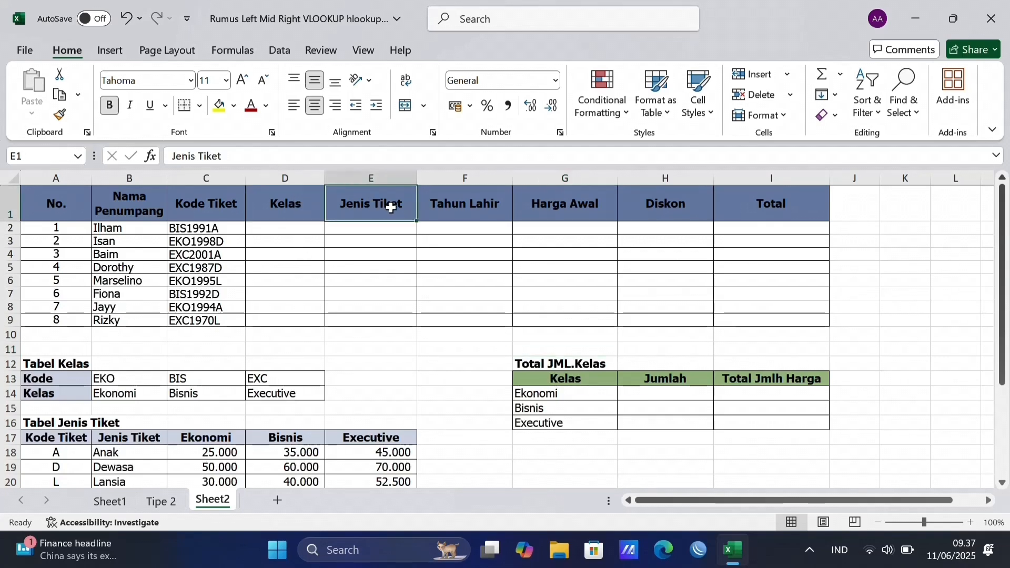
{"action": "left_click", "coordinate": [507, 203]}
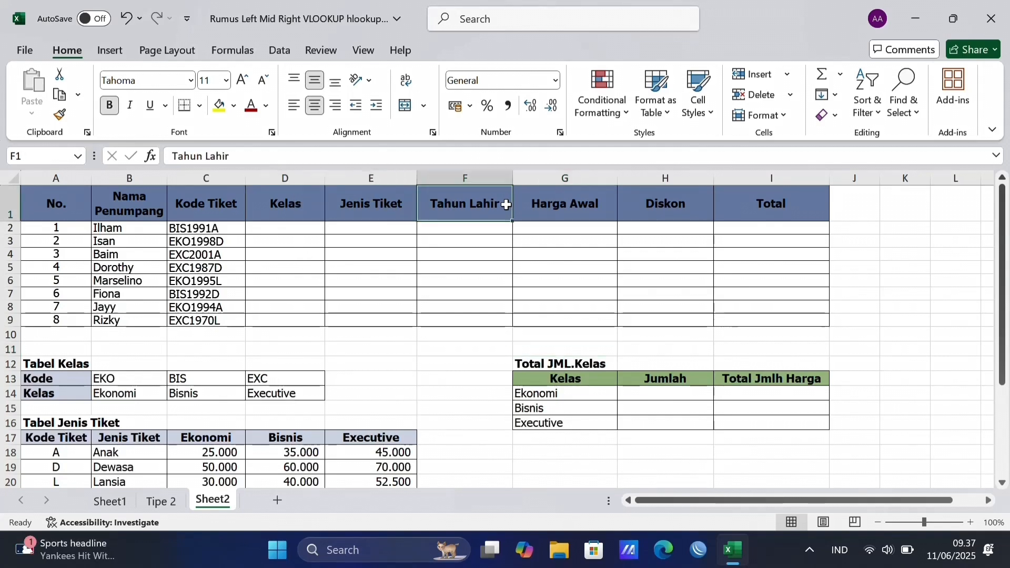
{"action": "left_click", "coordinate": [565, 208]}
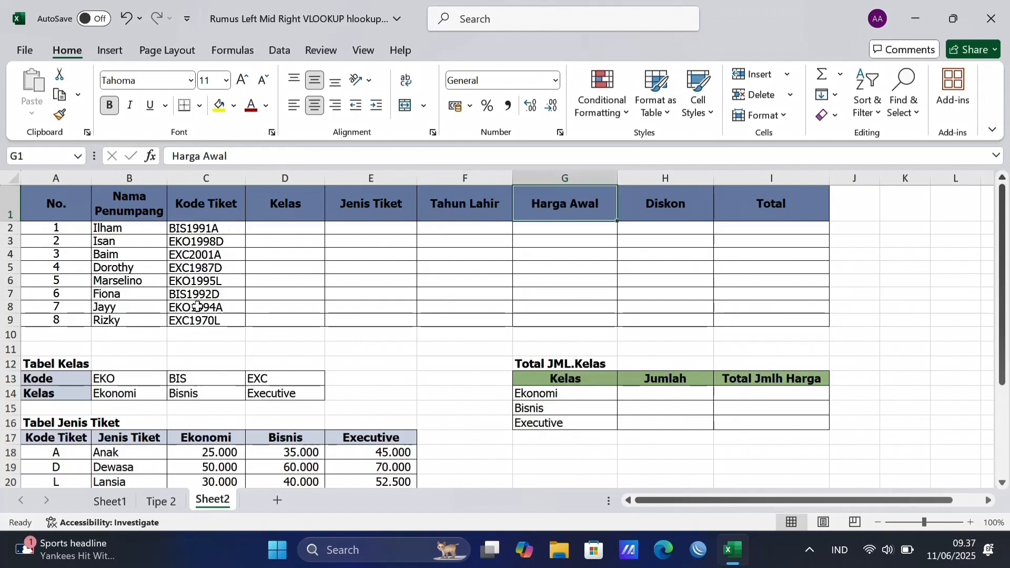
{"action": "left_click", "coordinate": [667, 213]}
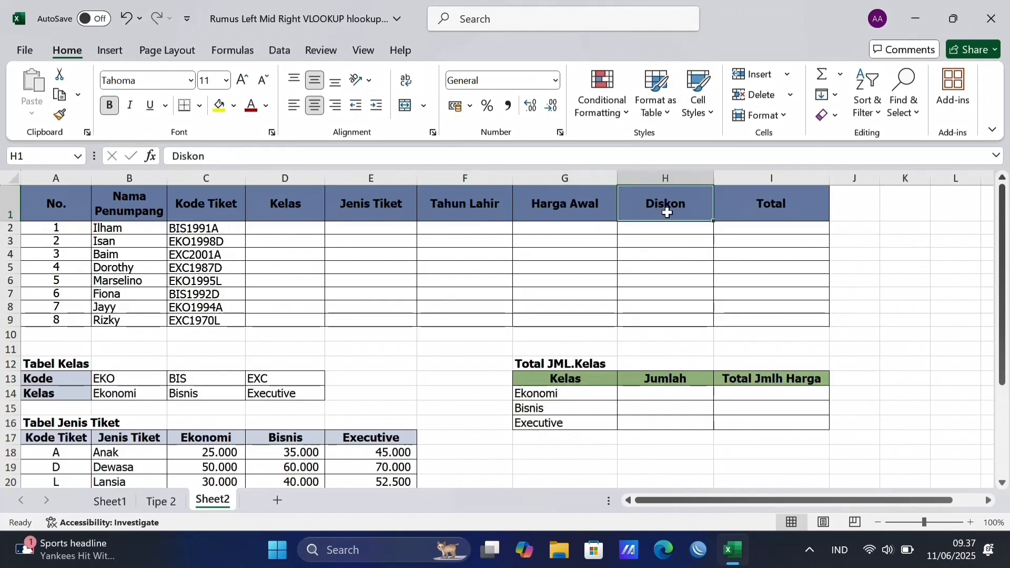
{"action": "left_click", "coordinate": [738, 207]}
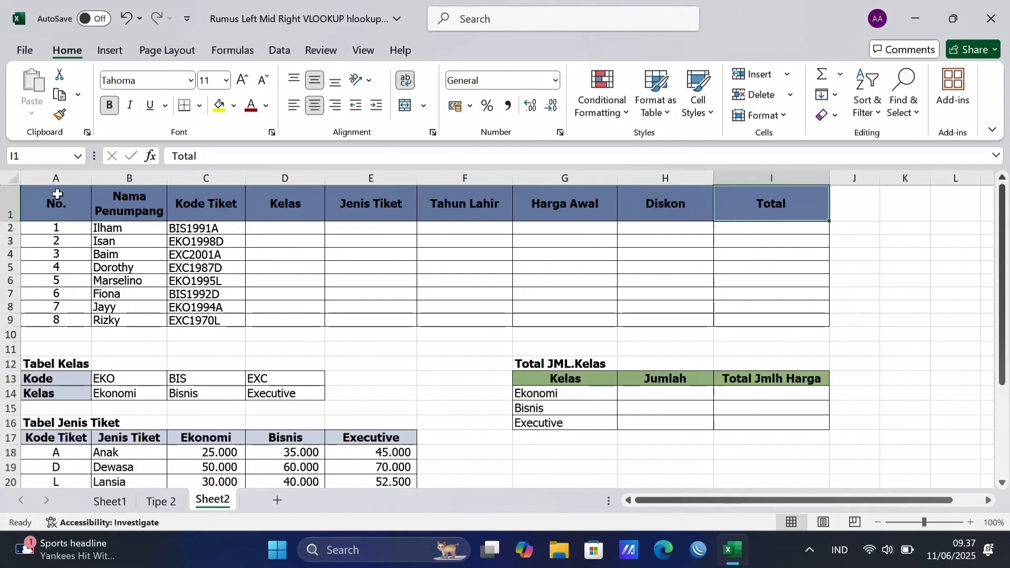
{"action": "left_click_drag", "start_coordinate": [57, 195], "coordinate": [830, 323]}
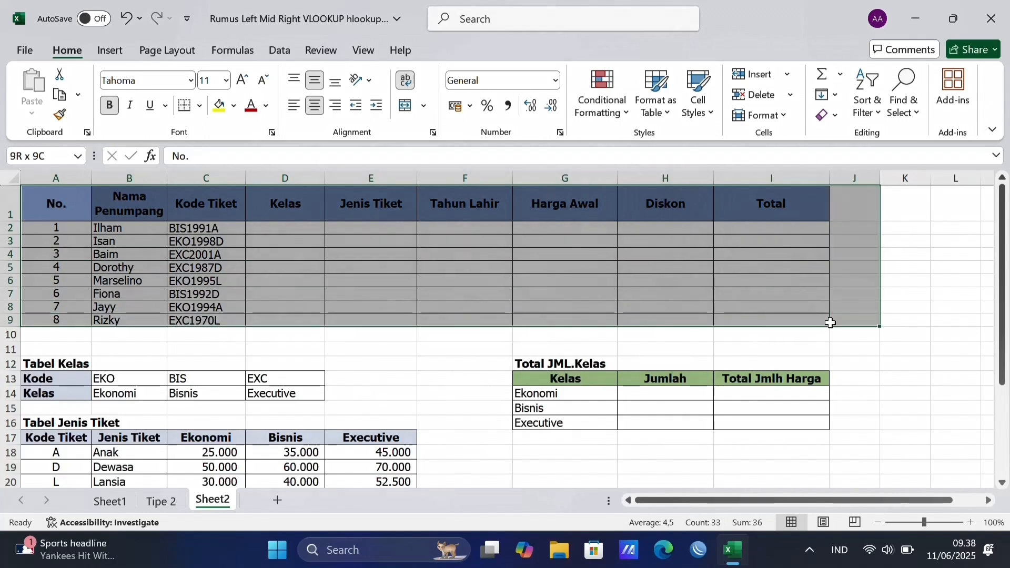
{"action": "left_click", "coordinate": [831, 322]}
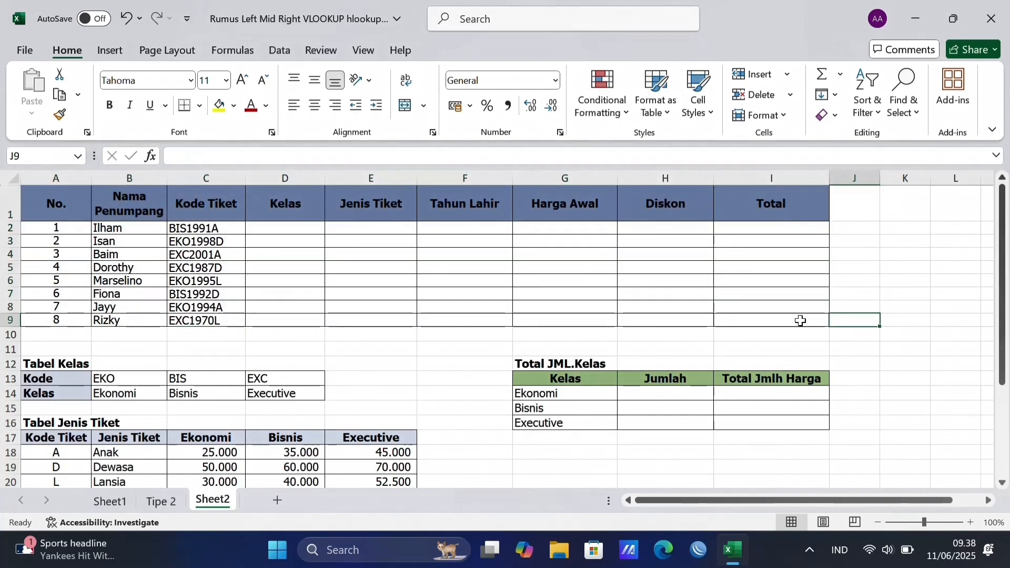
{"action": "left_click", "coordinate": [460, 343]}
{"action": "scroll", "coordinate": [460, 343], "scroll_direction": "down", "scroll_amount": 1}
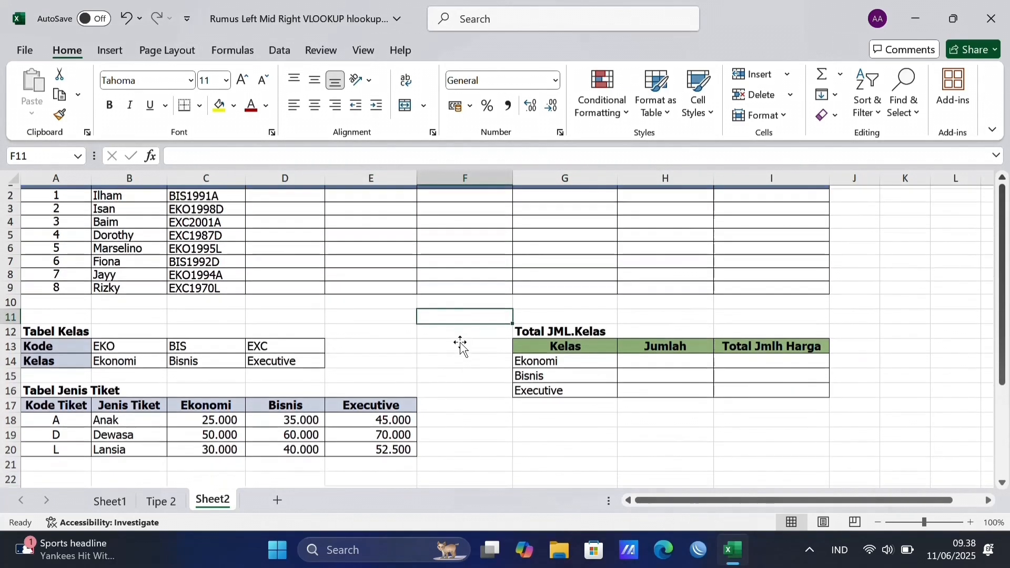
{"action": "scroll", "coordinate": [460, 343], "scroll_direction": "up", "scroll_amount": 1}
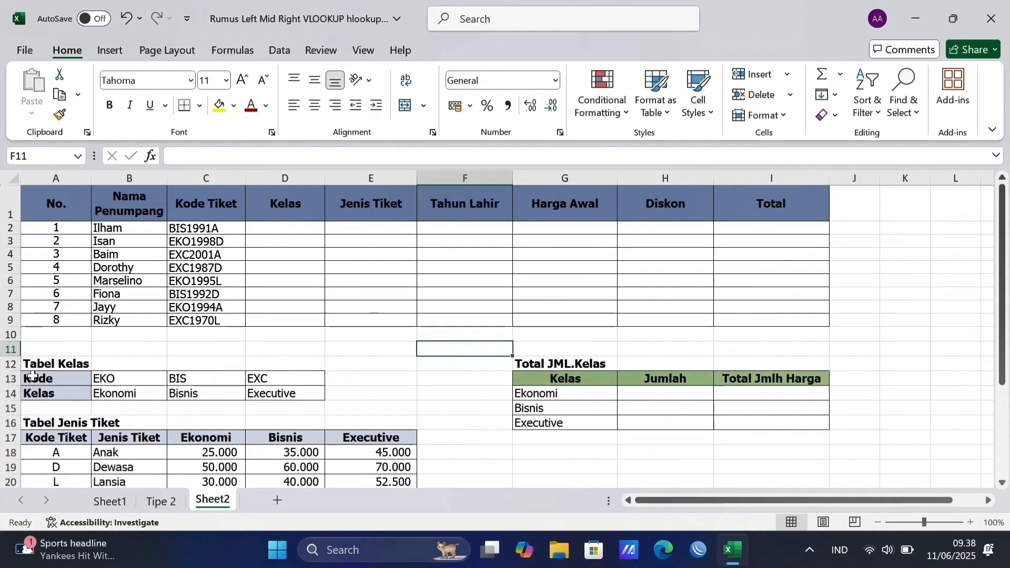
Step: Examine the Tabel Kelas codes and the Tabel Jenis Tiket ticket types and prices per class
{"action": "left_click_drag", "start_coordinate": [32, 376], "coordinate": [269, 389]}
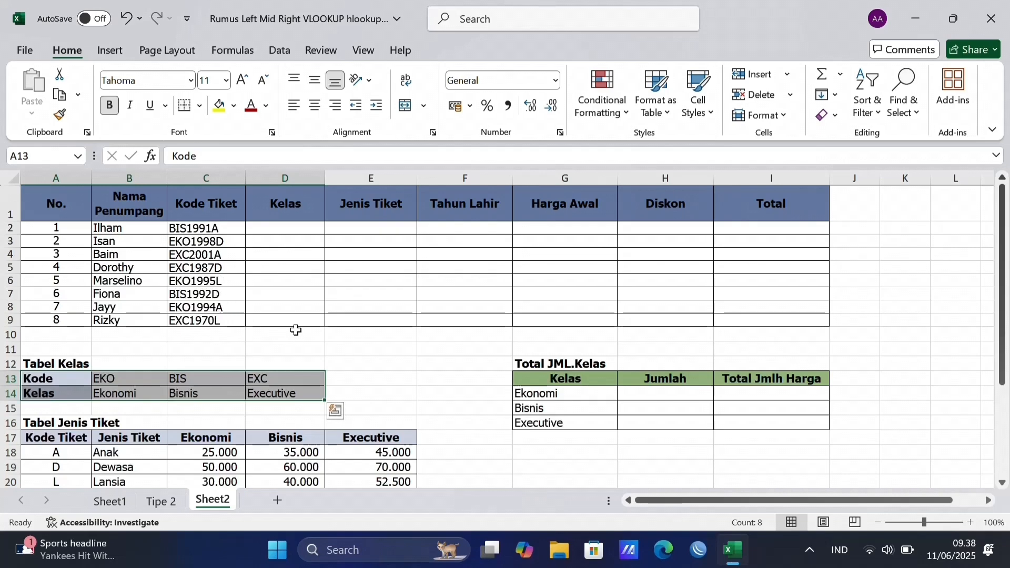
{"action": "scroll", "coordinate": [280, 357], "scroll_direction": "down", "scroll_amount": 1}
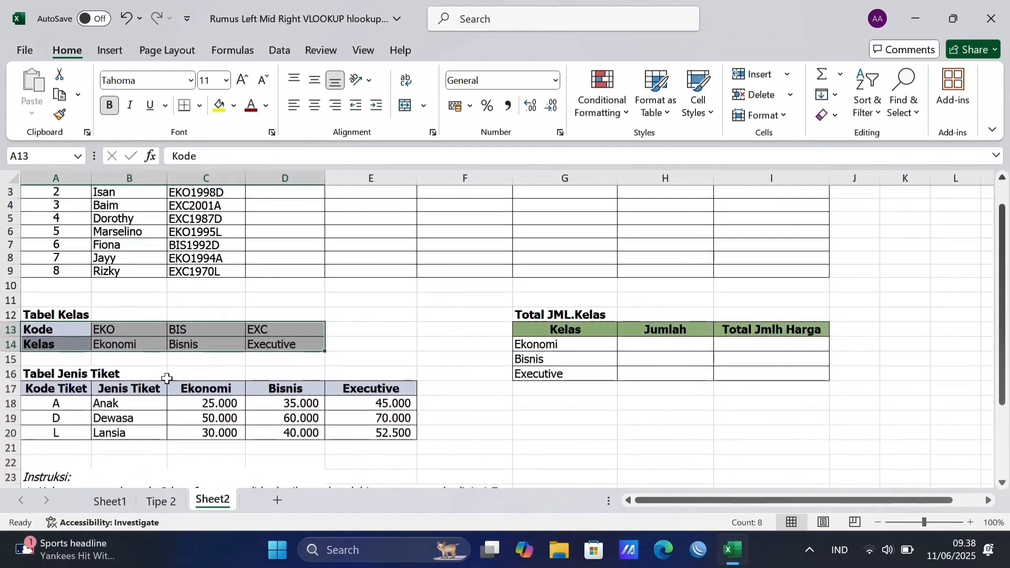
{"action": "left_click", "coordinate": [71, 389]}
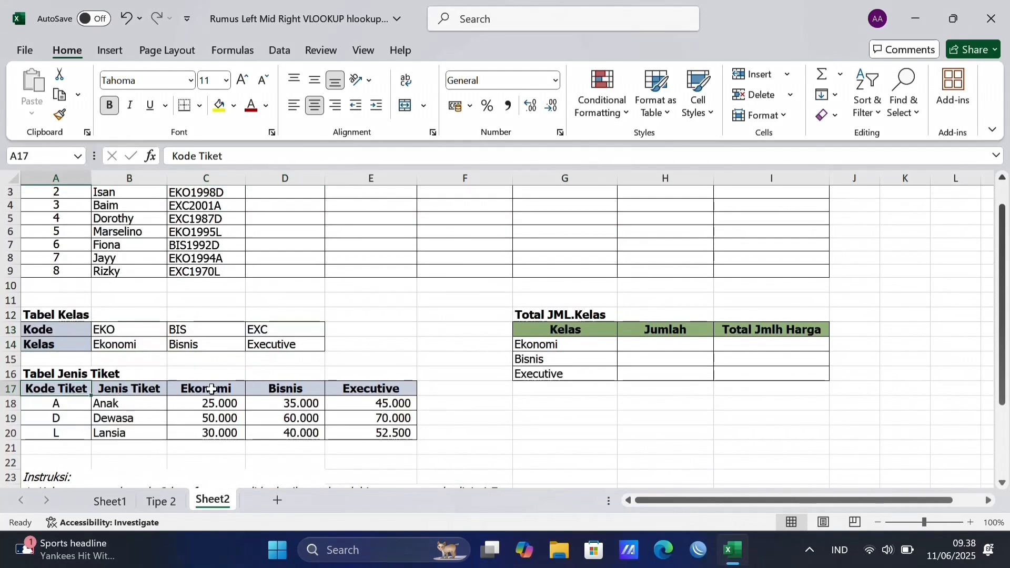
{"action": "left_click_drag", "start_coordinate": [211, 390], "coordinate": [384, 432]}
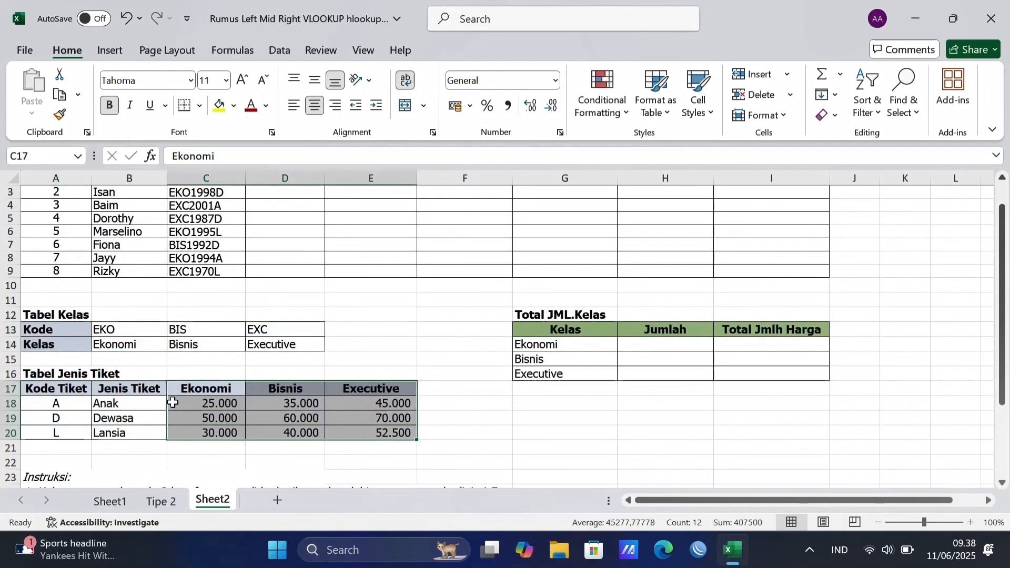
{"action": "left_click_drag", "start_coordinate": [143, 390], "coordinate": [147, 436]}
{"action": "left_click_drag", "start_coordinate": [199, 388], "coordinate": [365, 389]}
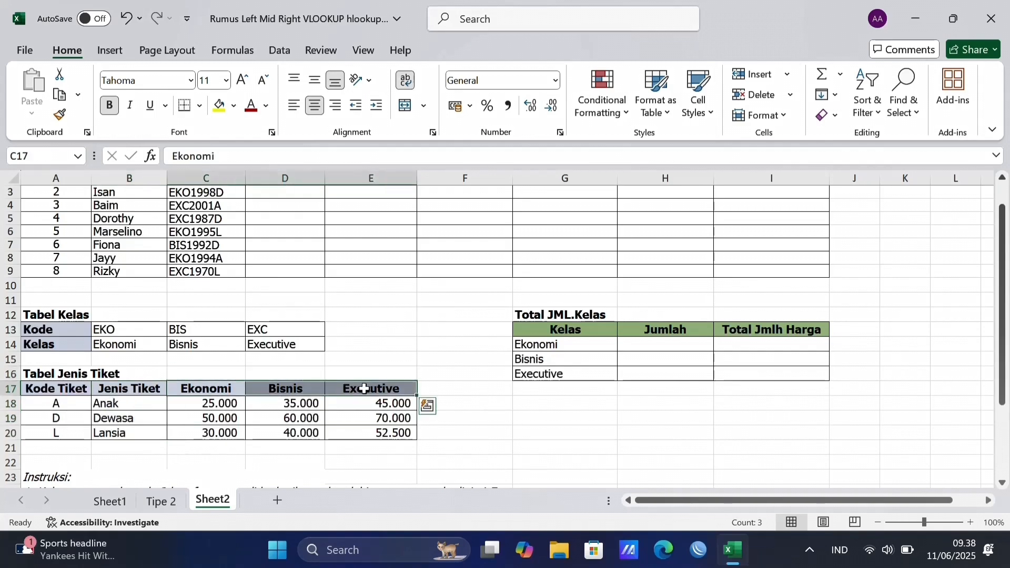
Step: Read the Instruksi notes below the tables and relate them to the empty Kelas and Jenis Tiket cells
{"action": "scroll", "coordinate": [234, 462], "scroll_direction": "down", "scroll_amount": 2}
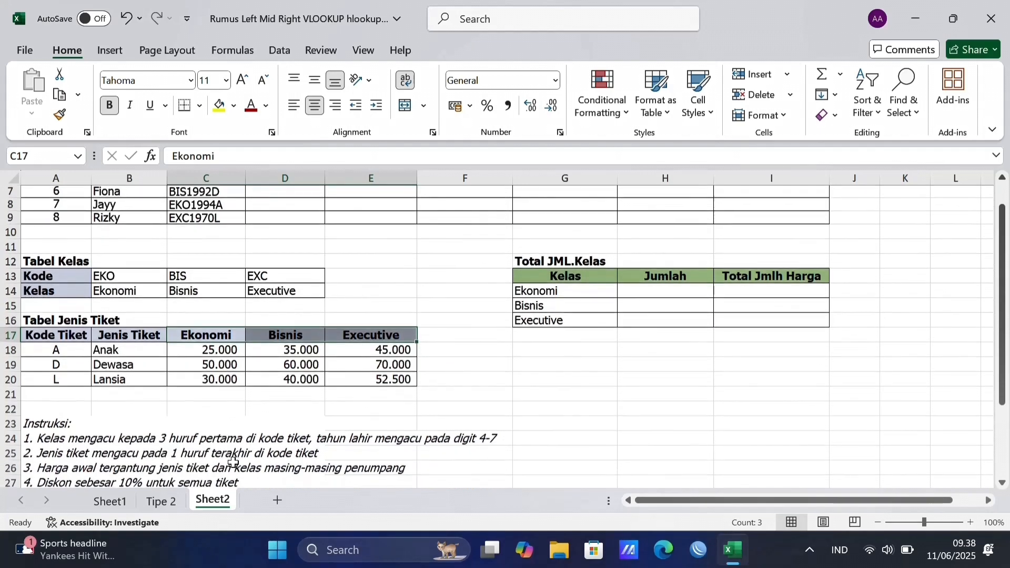
{"action": "scroll", "coordinate": [84, 448], "scroll_direction": "down", "scroll_amount": 1}
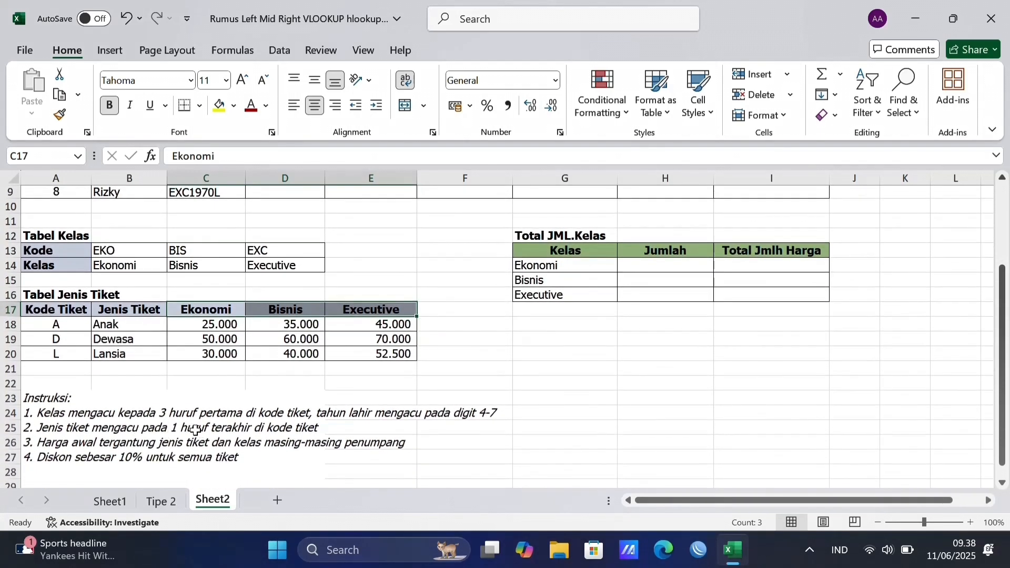
{"action": "scroll", "coordinate": [253, 392], "scroll_direction": "up", "scroll_amount": 3}
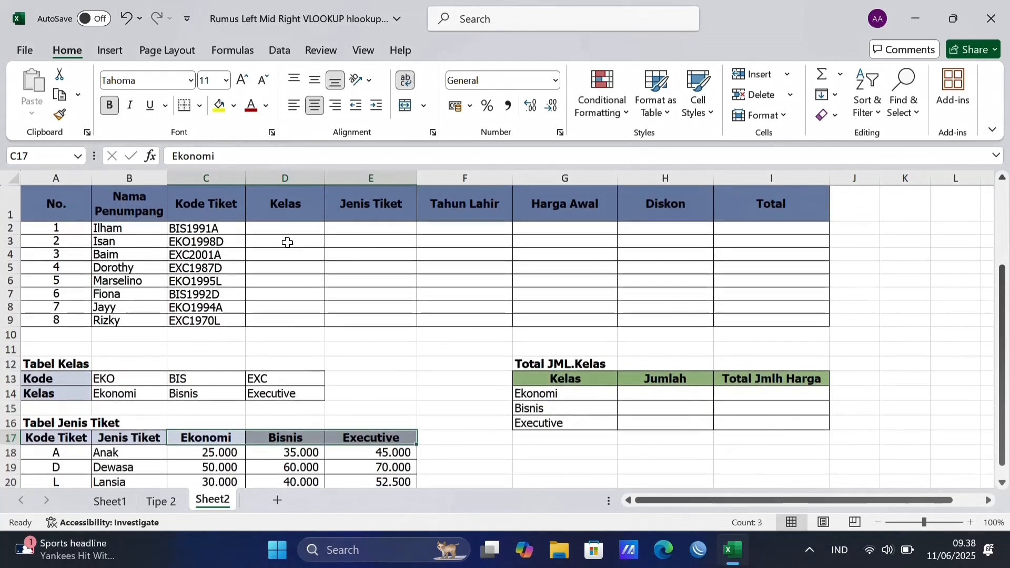
{"action": "left_click", "coordinate": [287, 227]}
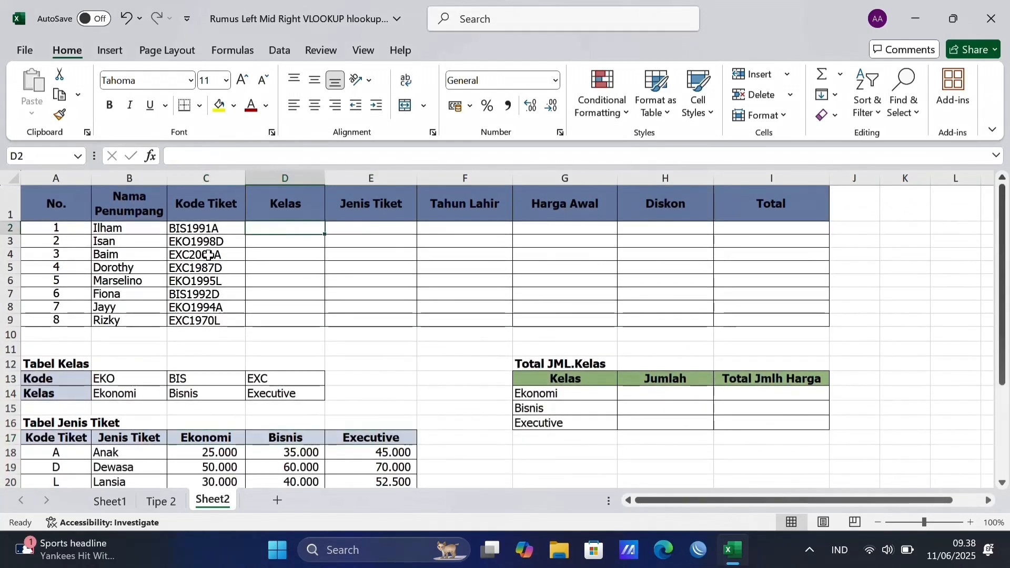
{"action": "left_click", "coordinate": [370, 225]}
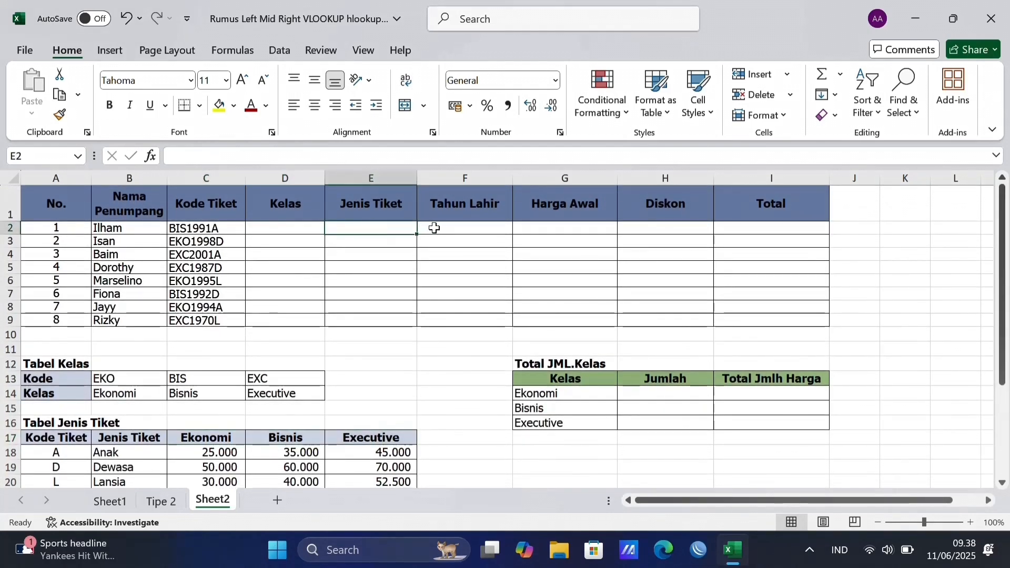
{"action": "left_click", "coordinate": [309, 233]}
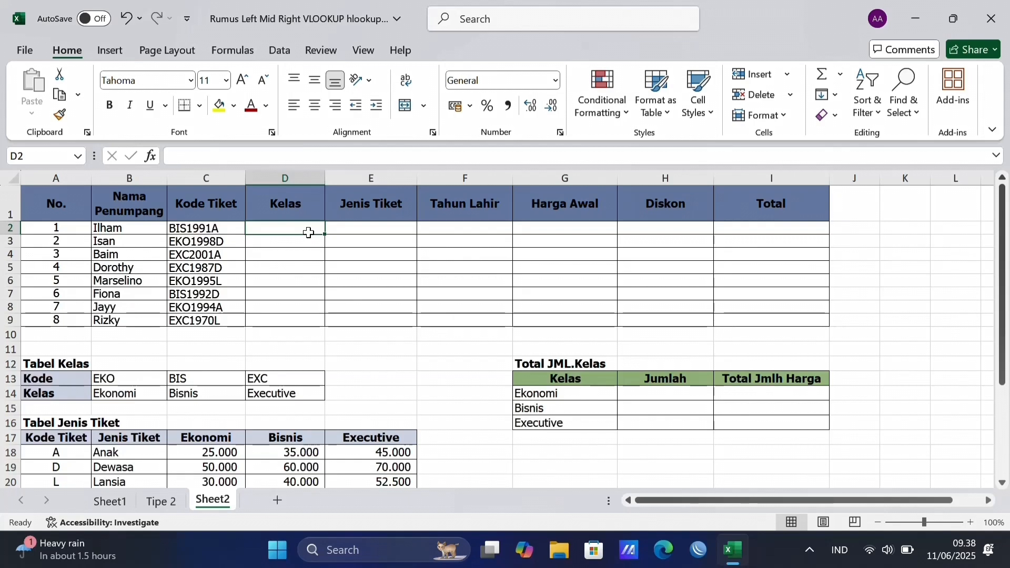
{"action": "scroll", "coordinate": [309, 233], "scroll_direction": "down", "scroll_amount": 3}
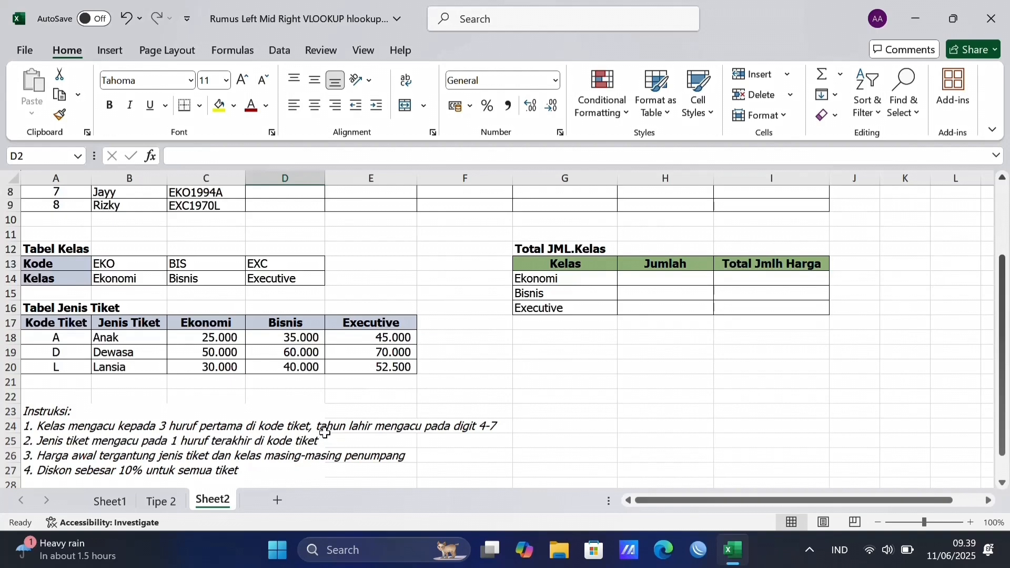
{"action": "scroll", "coordinate": [337, 399], "scroll_direction": "up", "scroll_amount": 3}
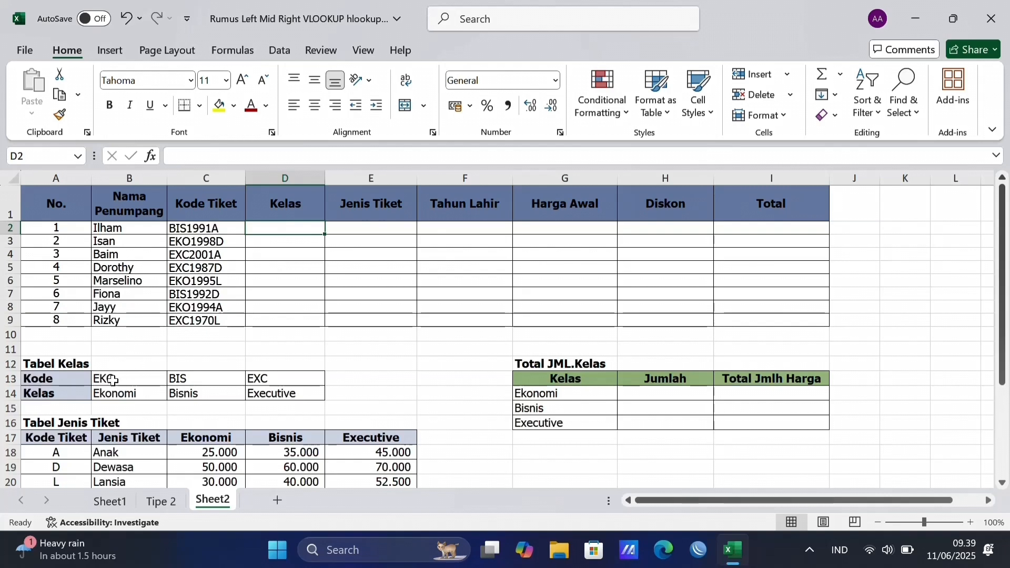
Step: Compare the Kode Tiket column with the codes in Tabel Kelas for the class lookup
{"action": "left_click_drag", "start_coordinate": [72, 378], "coordinate": [260, 396]}
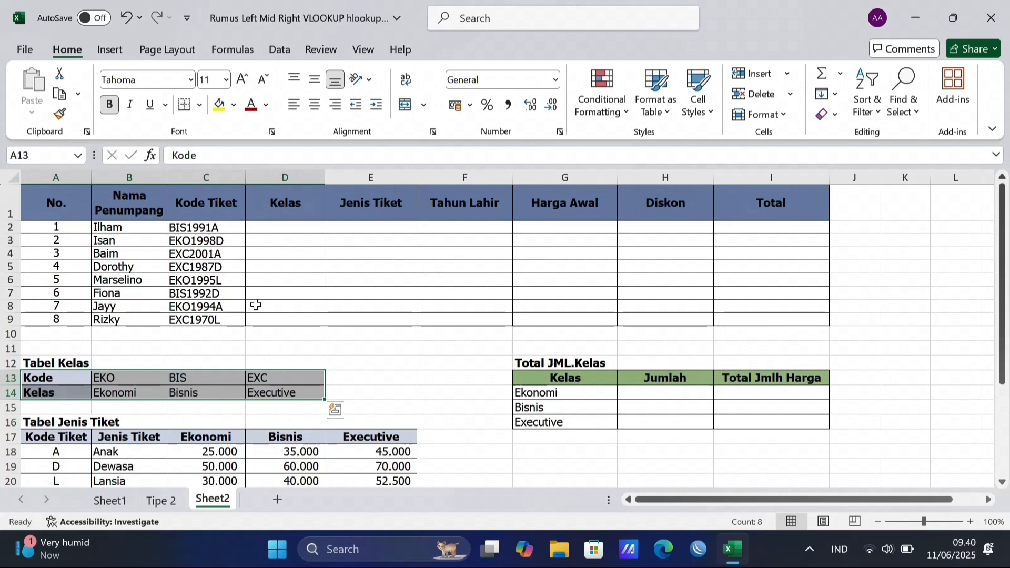
{"action": "left_click_drag", "start_coordinate": [224, 213], "coordinate": [239, 323]}
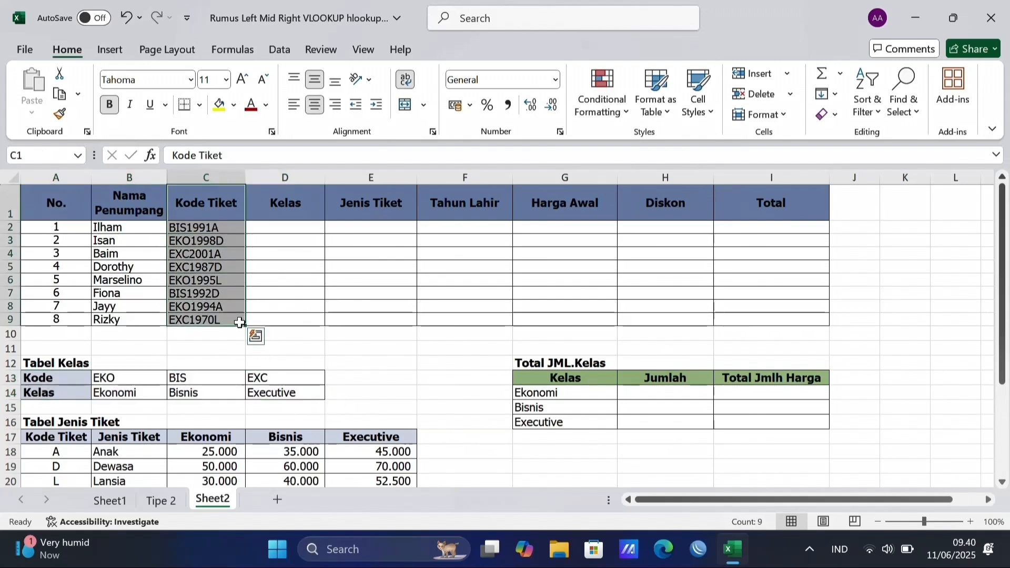
{"action": "left_click", "coordinate": [297, 230]}
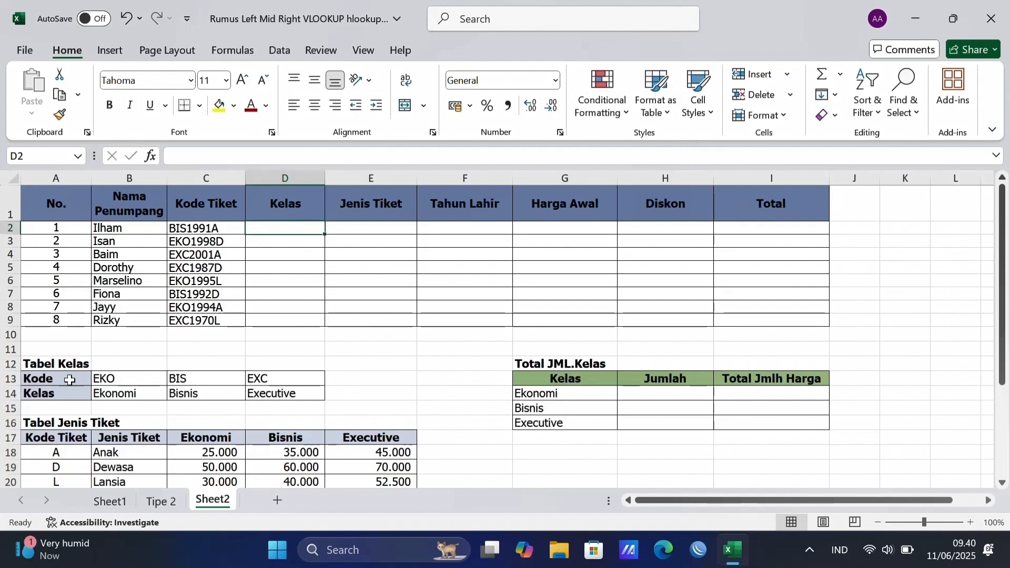
{"action": "left_click_drag", "start_coordinate": [69, 380], "coordinate": [273, 392]}
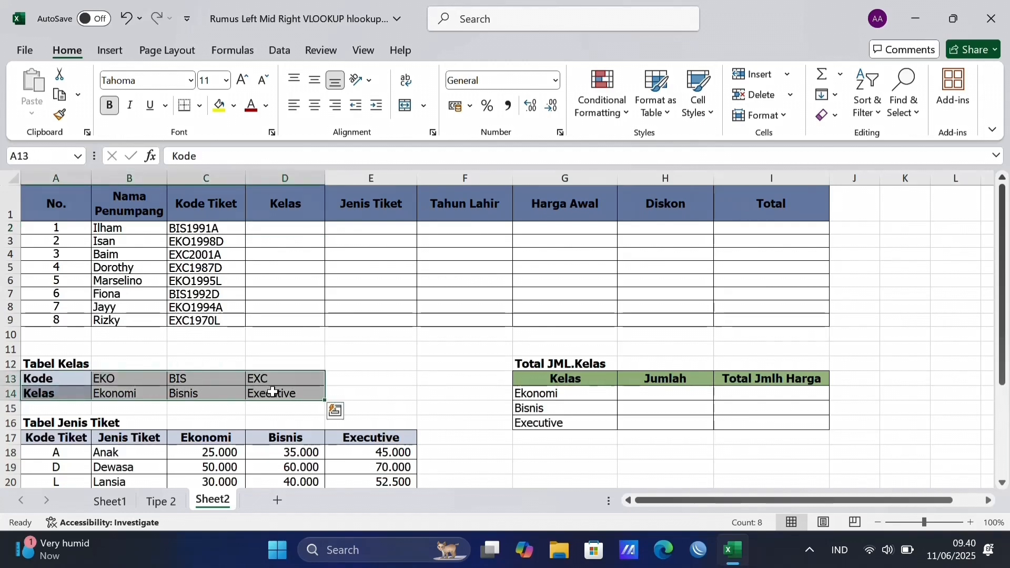
{"action": "left_click", "coordinate": [145, 378]}
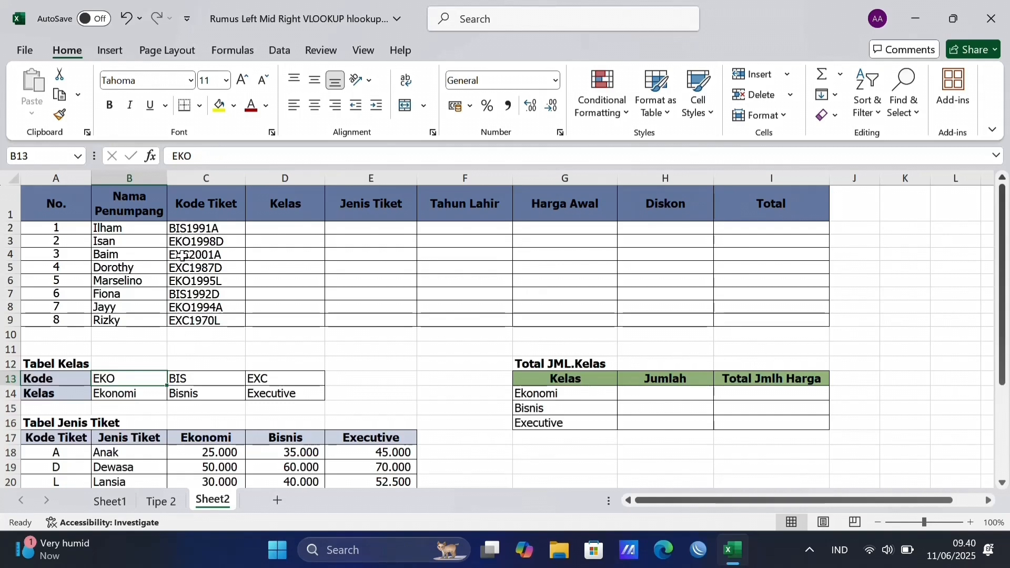
Step: Start an HLOOKUP formula in D2 that uses LEFT(C2;3) as its lookup value
{"action": "left_click", "coordinate": [288, 226]}
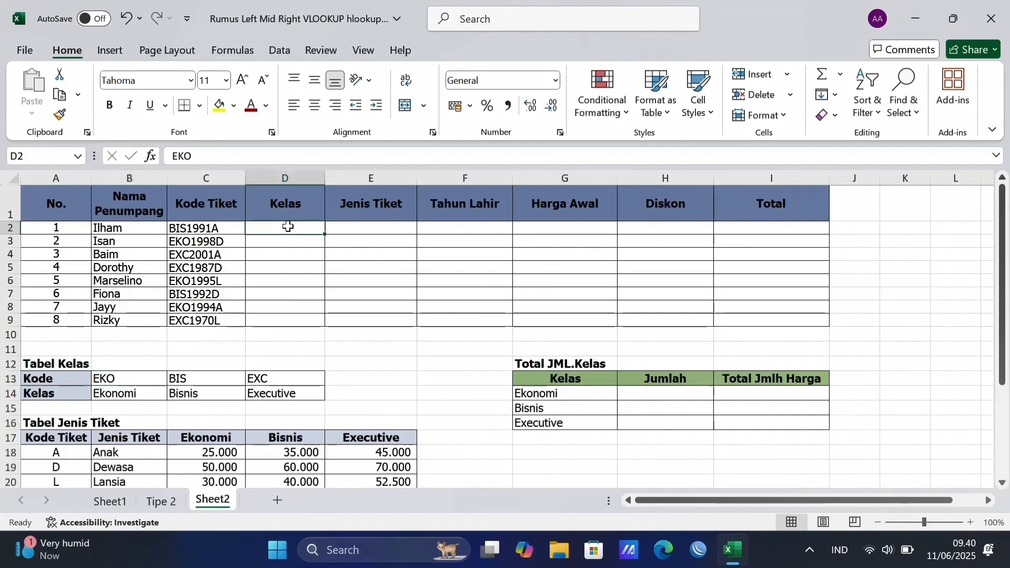
{"action": "type", "text": "="}
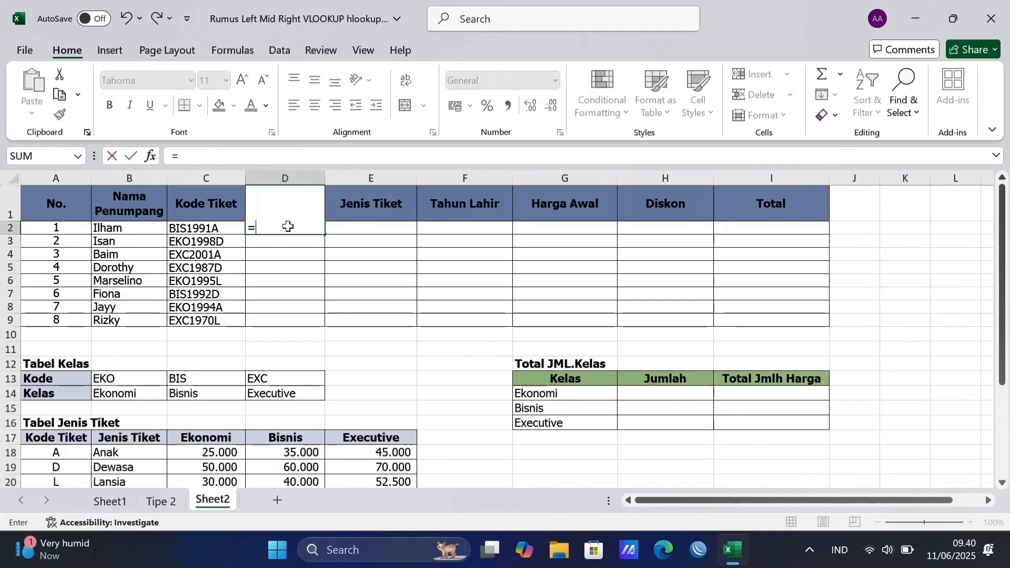
{"action": "type", "text": "hlo"}
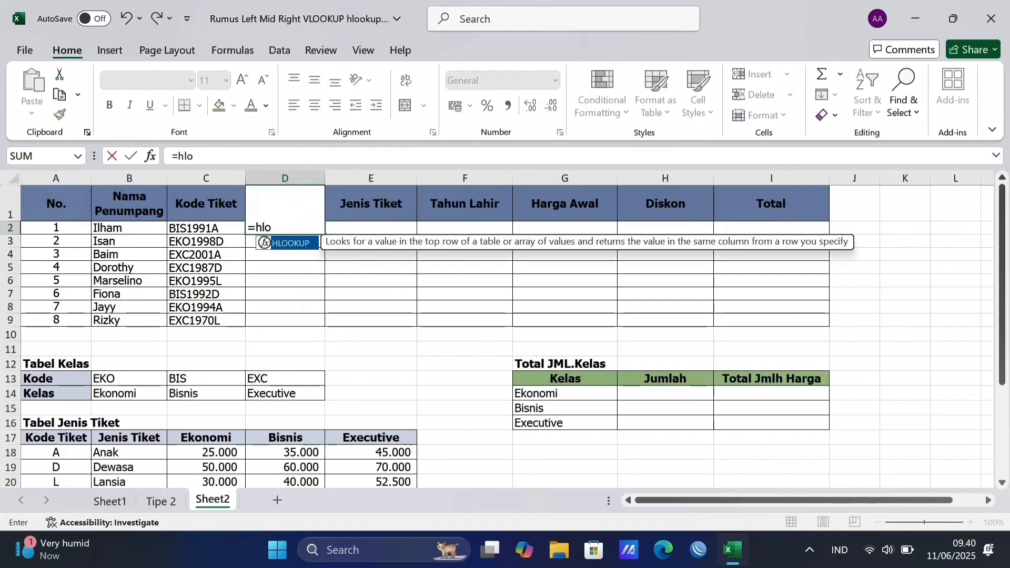
{"action": "key", "text": "Tab"}
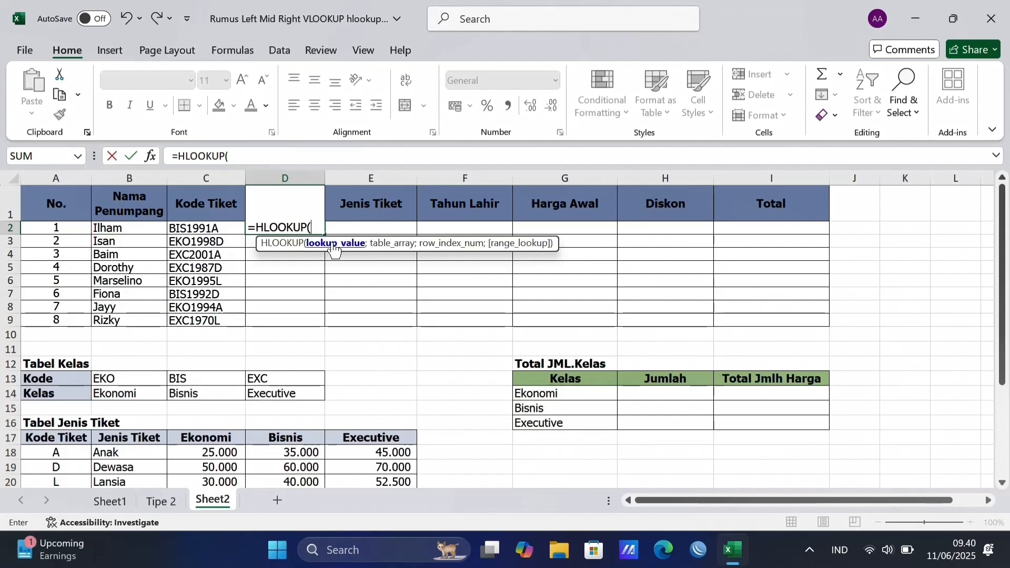
{"action": "type", "text": "lef"}
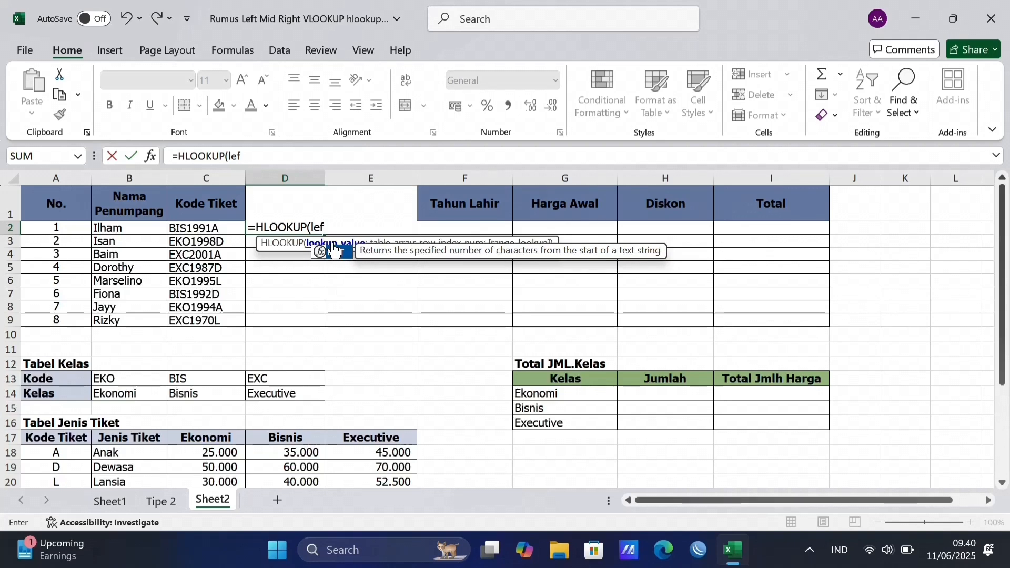
{"action": "double_click", "coordinate": [334, 250]}
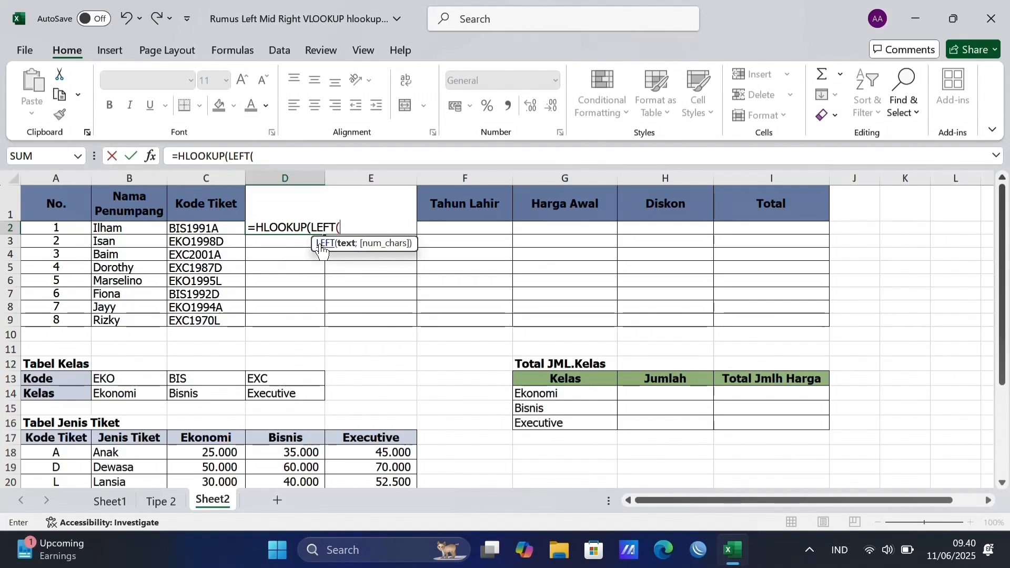
{"action": "left_click", "coordinate": [233, 231]}
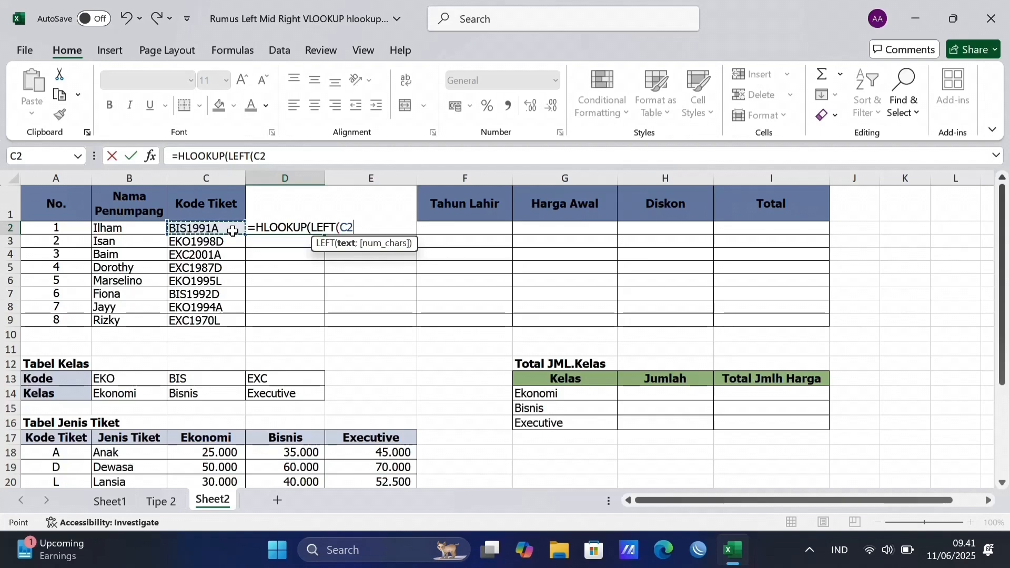
{"action": "type", "text": ";3"}
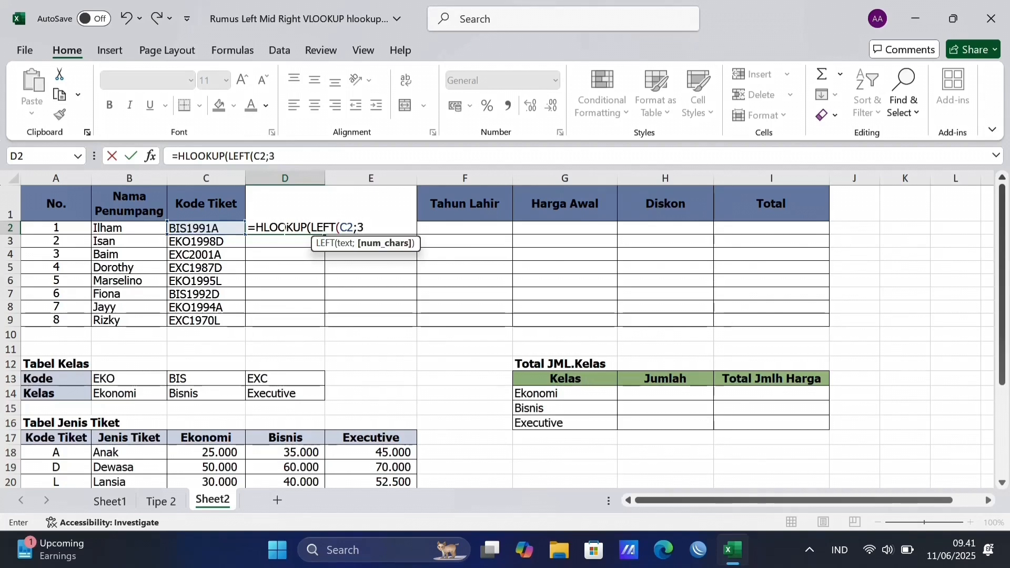
{"action": "type", "text": ");"}
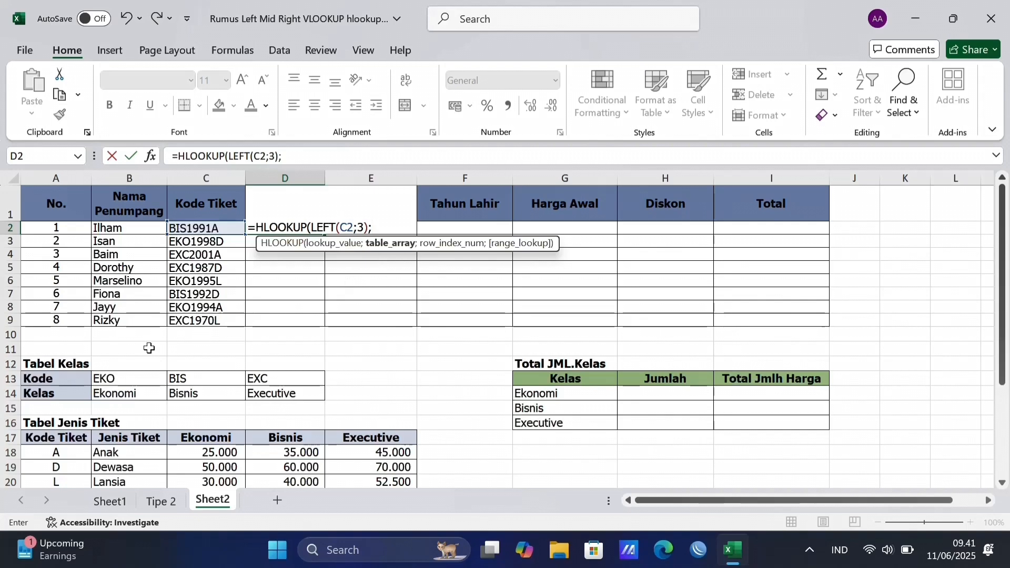
Step: Complete the HLOOKUP in D2 with the absolute range $A$13:$D$14, row index 2 and range lookup 0
{"action": "left_click_drag", "start_coordinate": [65, 378], "coordinate": [293, 392]}
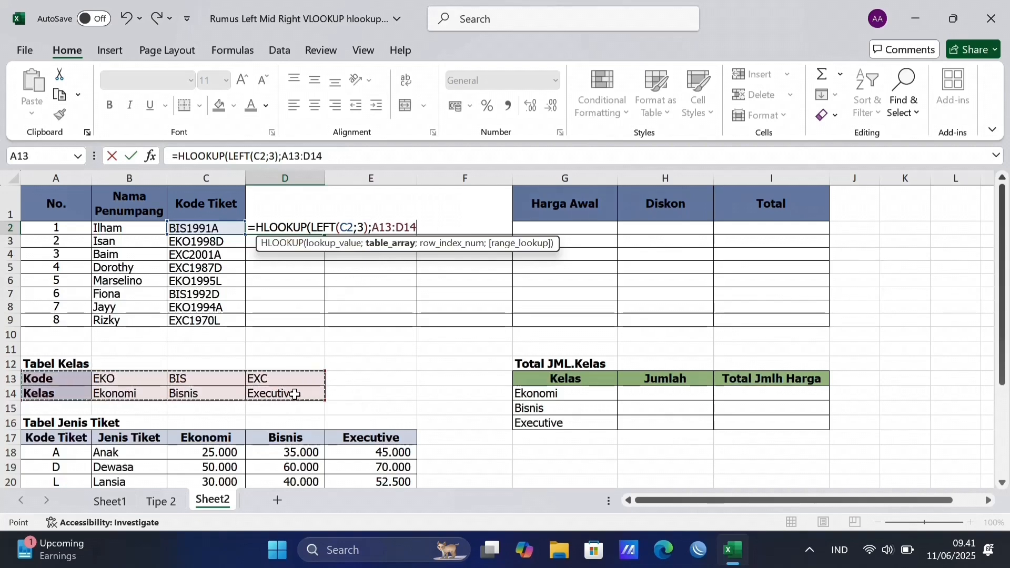
{"action": "key", "text": "F4"}
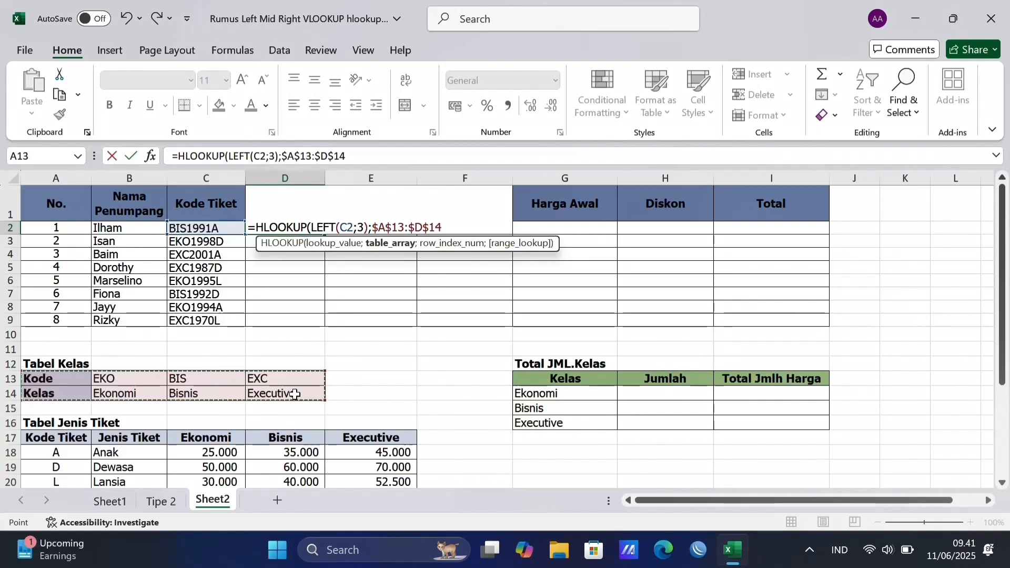
{"action": "type", "text": ";2"}
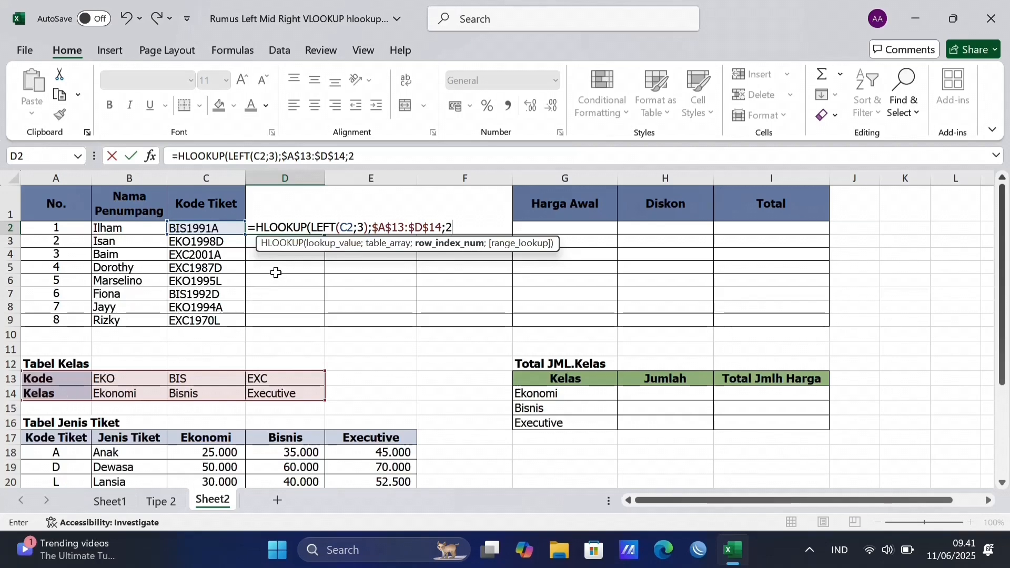
{"action": "type", "text": ";0"}
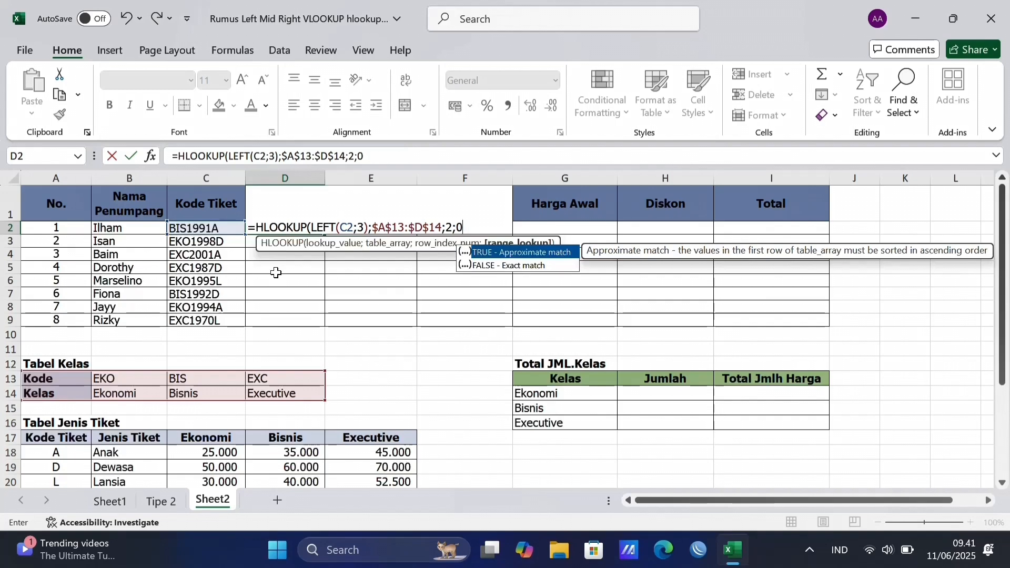
{"action": "type", "text": ")"}
{"action": "key", "text": "Return"}
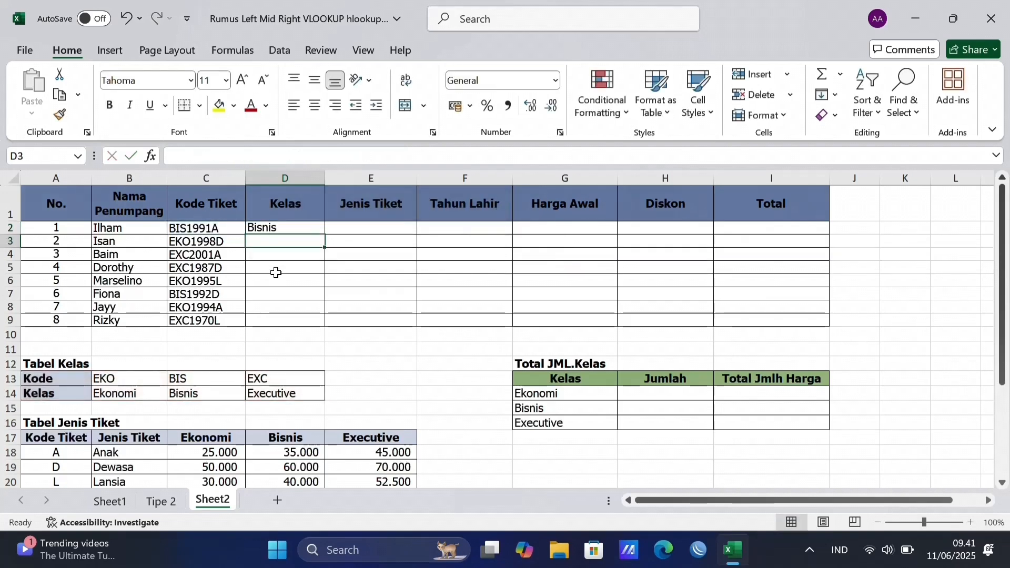
Step: Check D2 against Tabel Kelas and fill its formula down the Kelas column to D9
{"action": "left_click", "coordinate": [309, 227]}
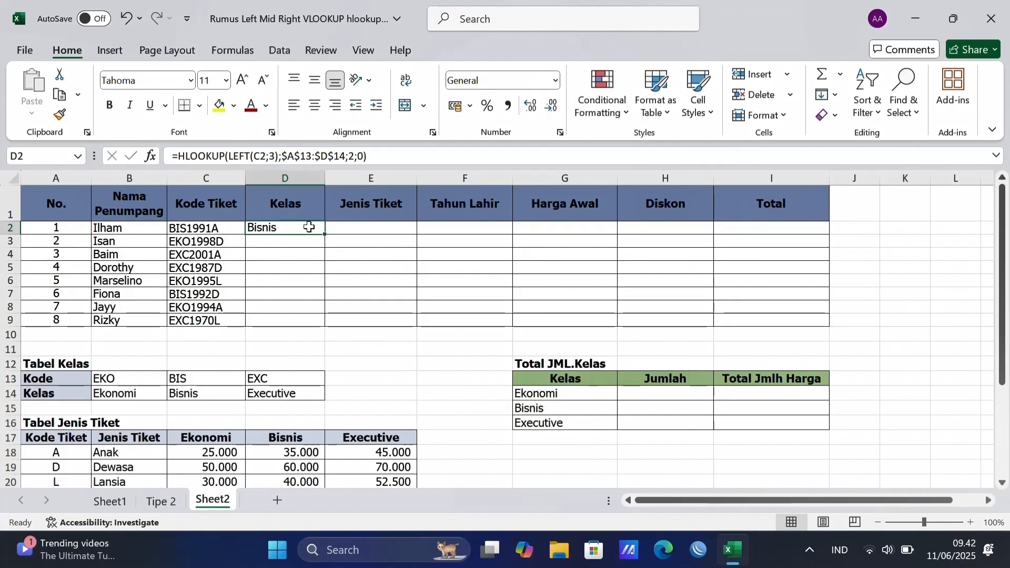
{"action": "left_click_drag", "start_coordinate": [39, 379], "coordinate": [323, 395]}
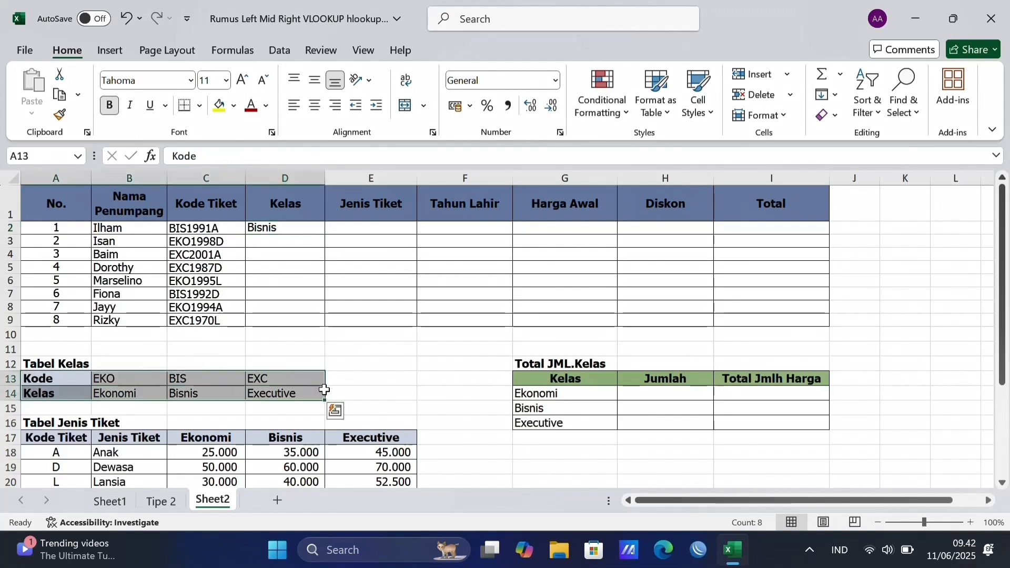
{"action": "left_click", "coordinate": [227, 392]}
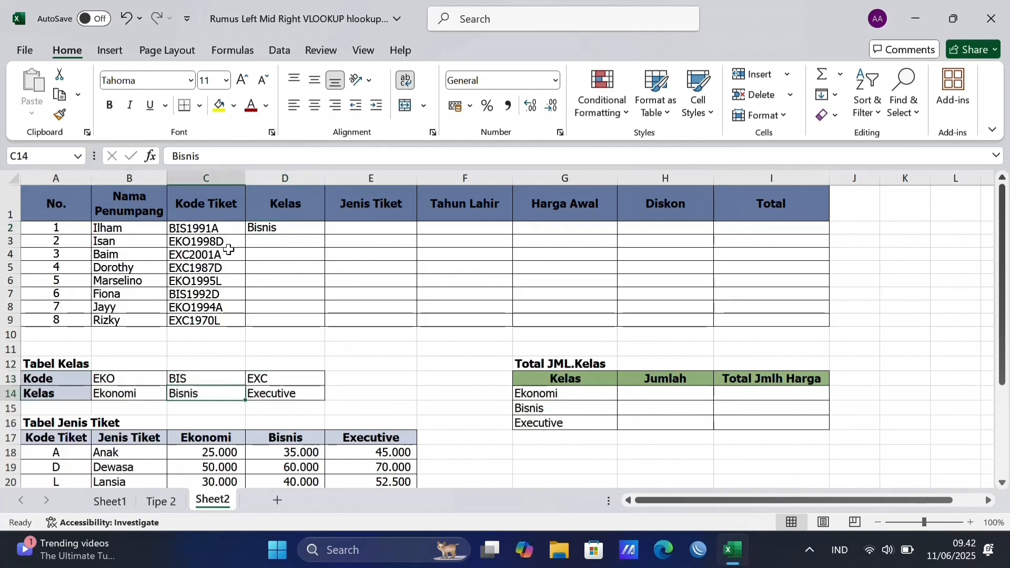
{"action": "left_click", "coordinate": [289, 232]}
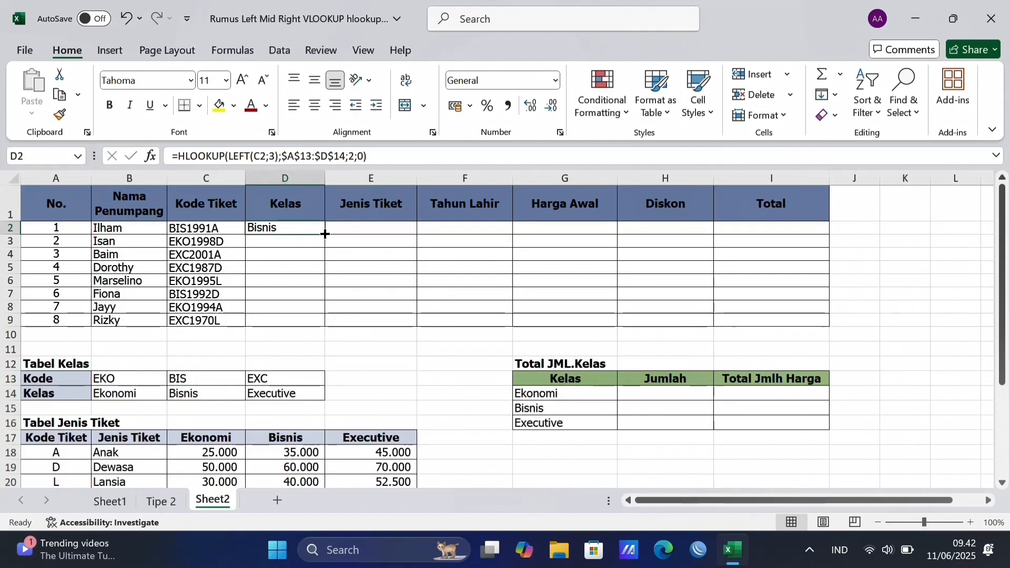
{"action": "double_click", "coordinate": [324, 234]}
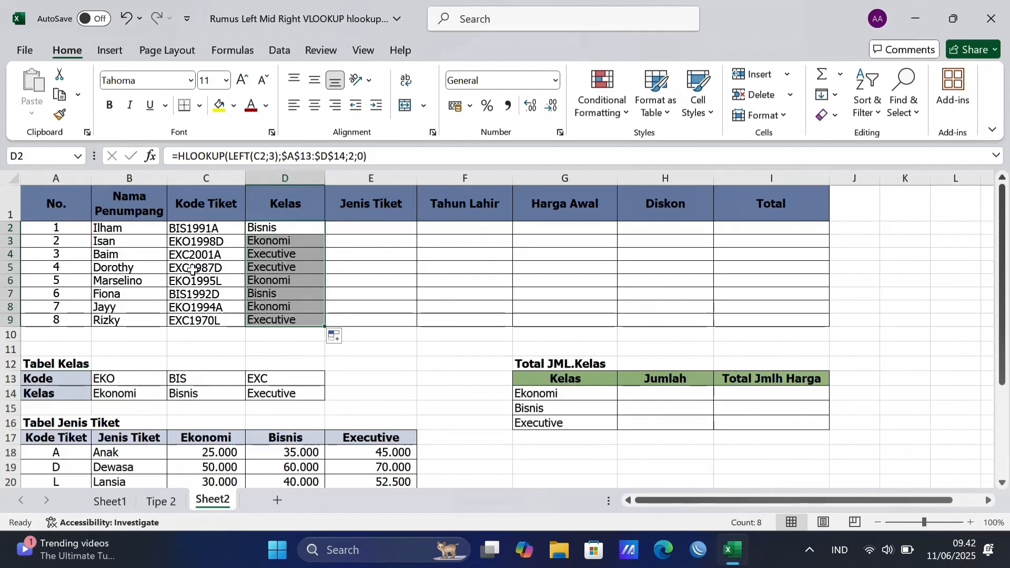
Step: Inspect the copied formula in D4 and compare its locked lookup range with Tabel Kelas
{"action": "double_click", "coordinate": [293, 256]}
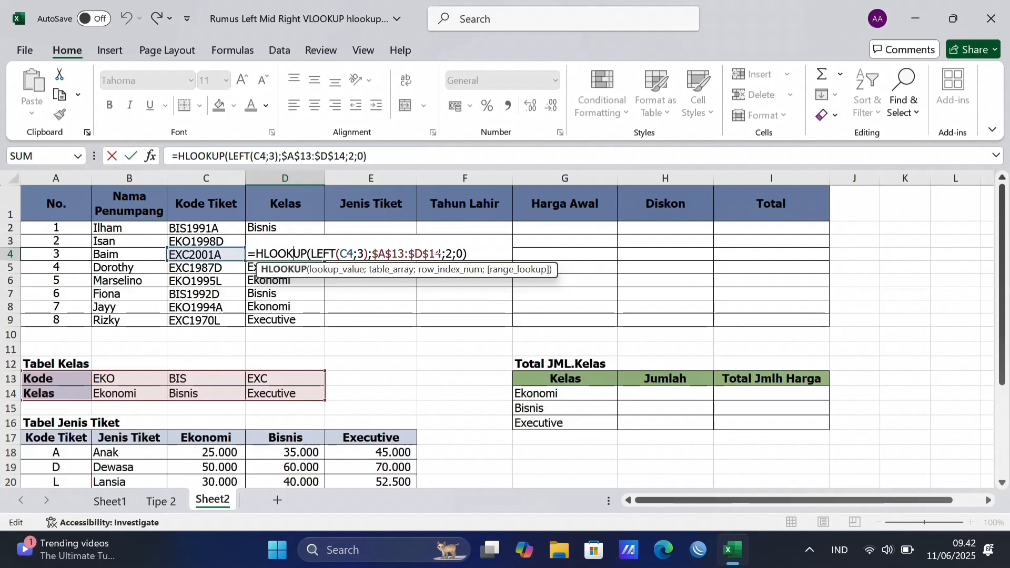
{"action": "key", "text": "Return"}
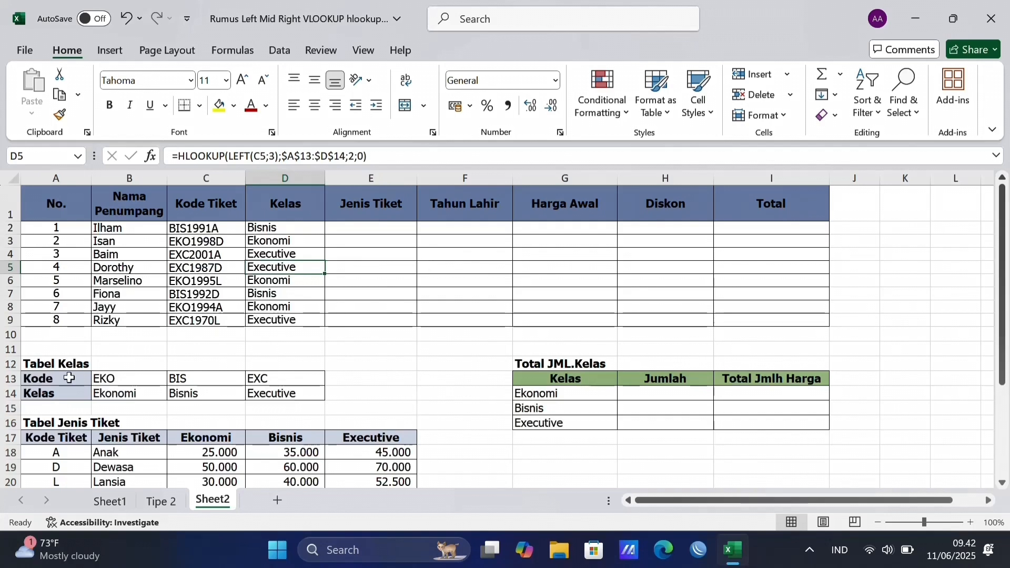
{"action": "left_click_drag", "start_coordinate": [67, 378], "coordinate": [299, 392]}
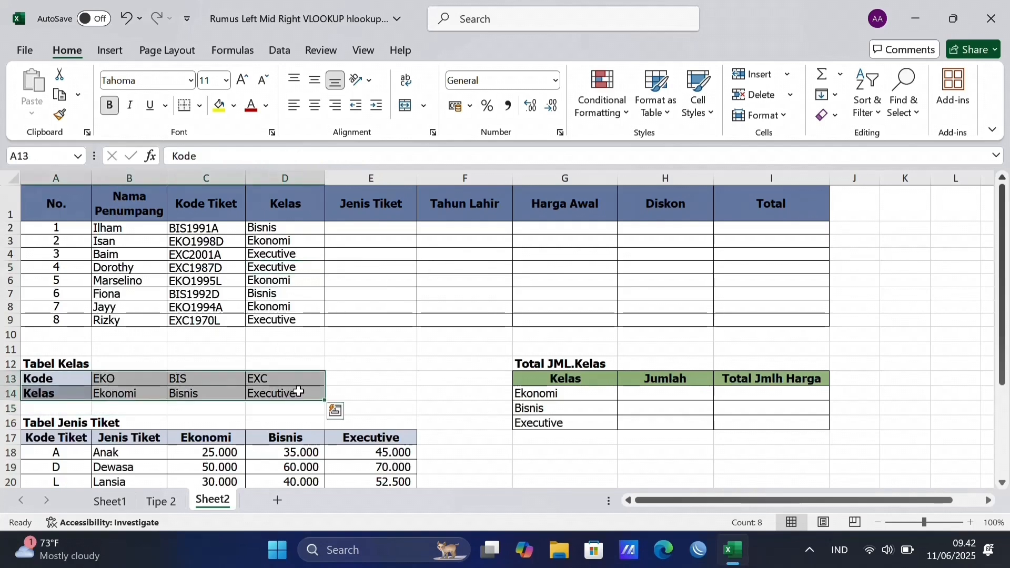
Step: Review the Instruksi note on Jenis Tiket and the Kode Tiket and Jenis Tiket columns in A17:B20
{"action": "left_click", "coordinate": [395, 228]}
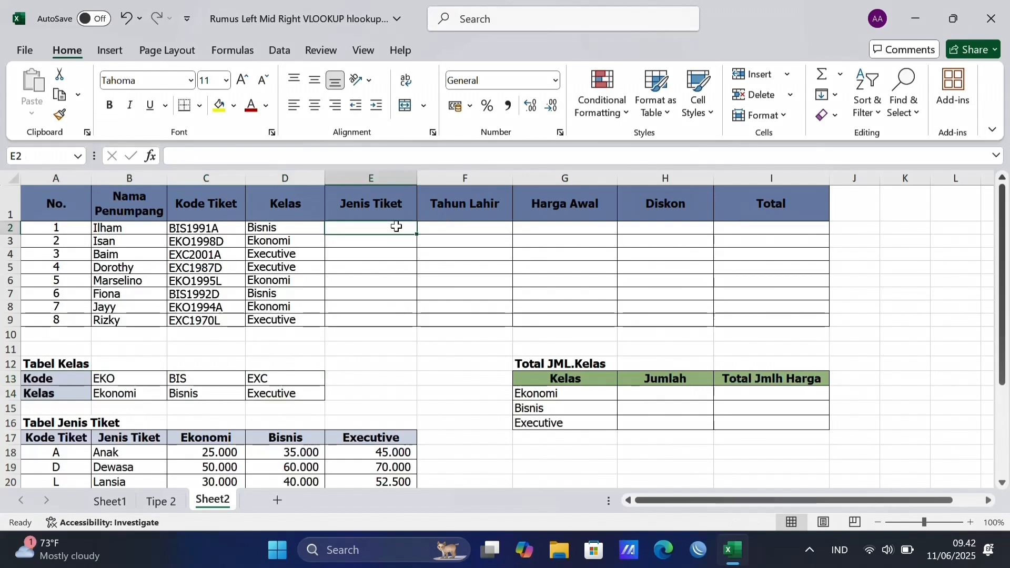
{"action": "scroll", "coordinate": [341, 295], "scroll_direction": "down", "scroll_amount": 3}
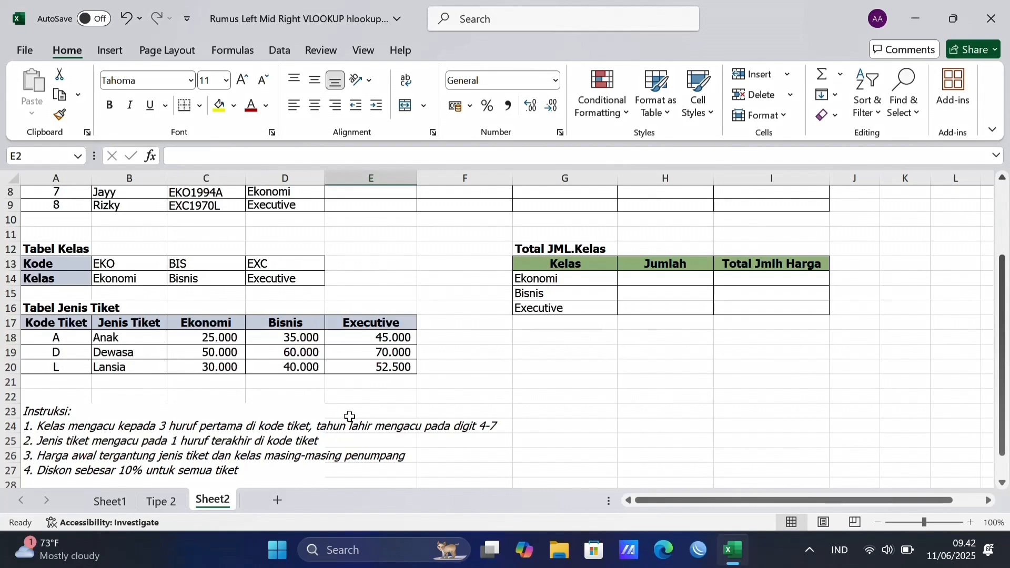
{"action": "scroll", "coordinate": [356, 411], "scroll_direction": "up", "scroll_amount": 3}
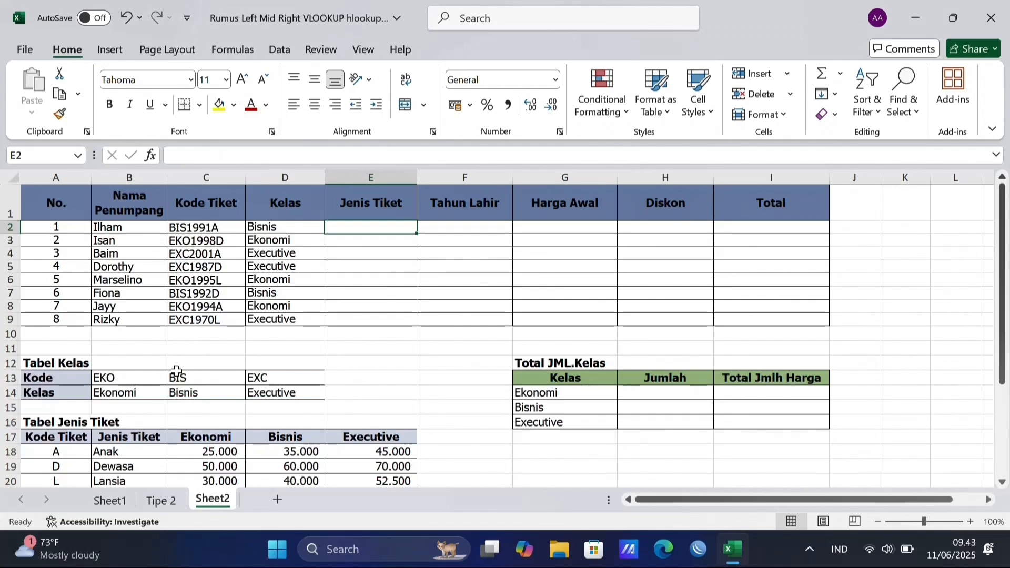
{"action": "scroll", "coordinate": [177, 370], "scroll_direction": "down", "scroll_amount": 1}
{"action": "scroll", "coordinate": [176, 370], "scroll_direction": "up", "scroll_amount": 1}
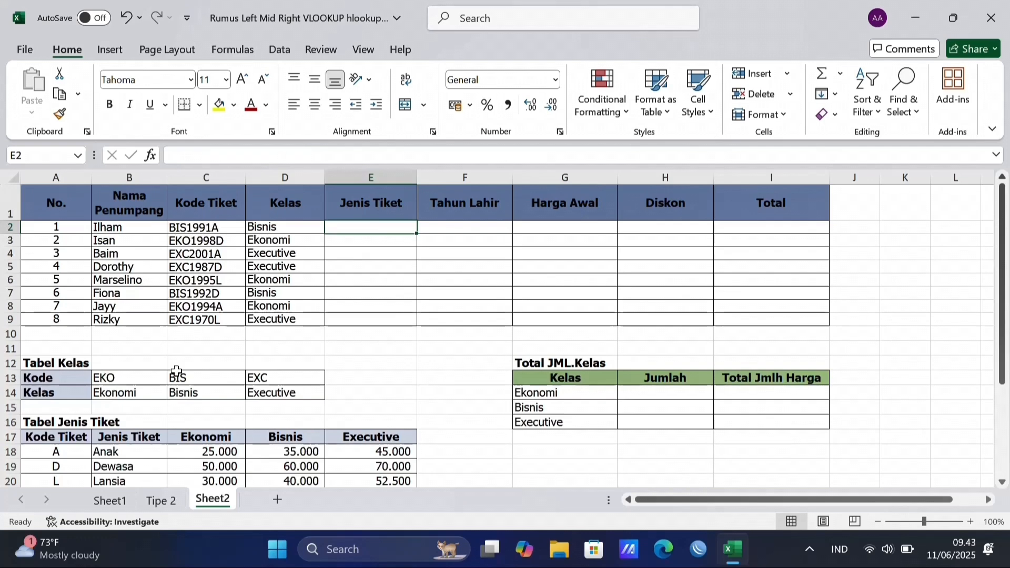
{"action": "scroll", "coordinate": [176, 371], "scroll_direction": "down", "scroll_amount": 1}
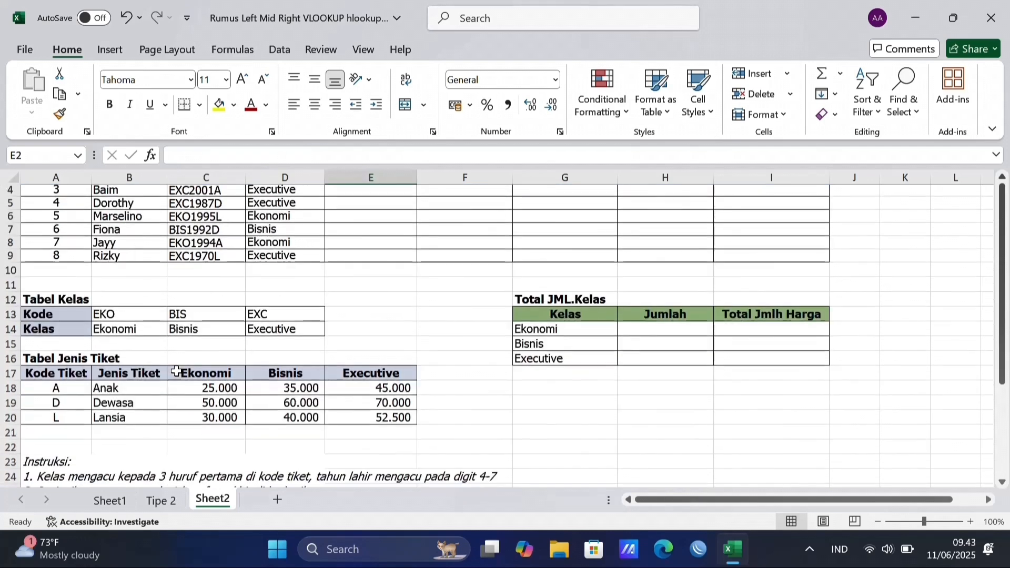
{"action": "left_click_drag", "start_coordinate": [84, 373], "coordinate": [162, 419]}
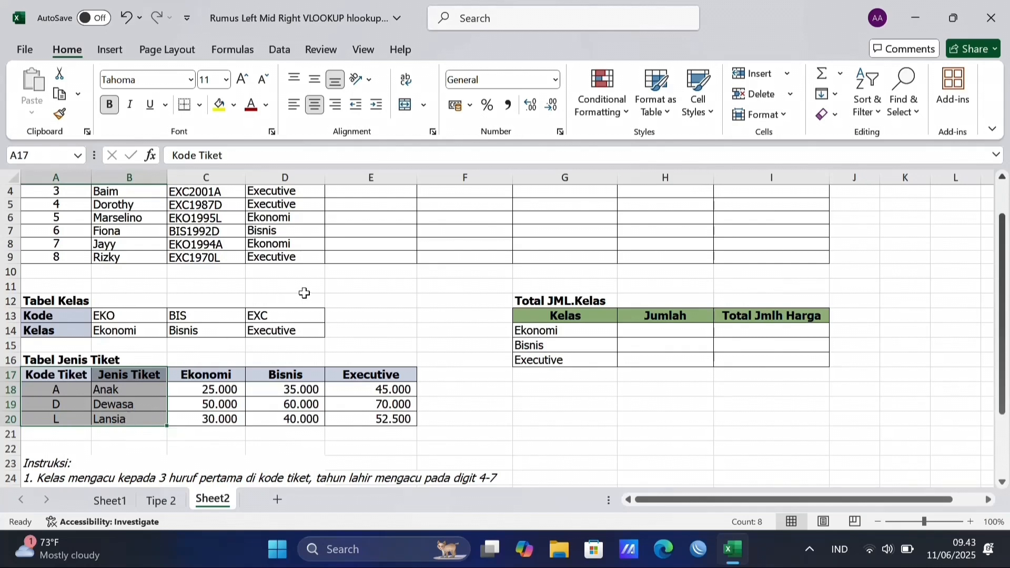
{"action": "scroll", "coordinate": [304, 293], "scroll_direction": "up", "scroll_amount": 2}
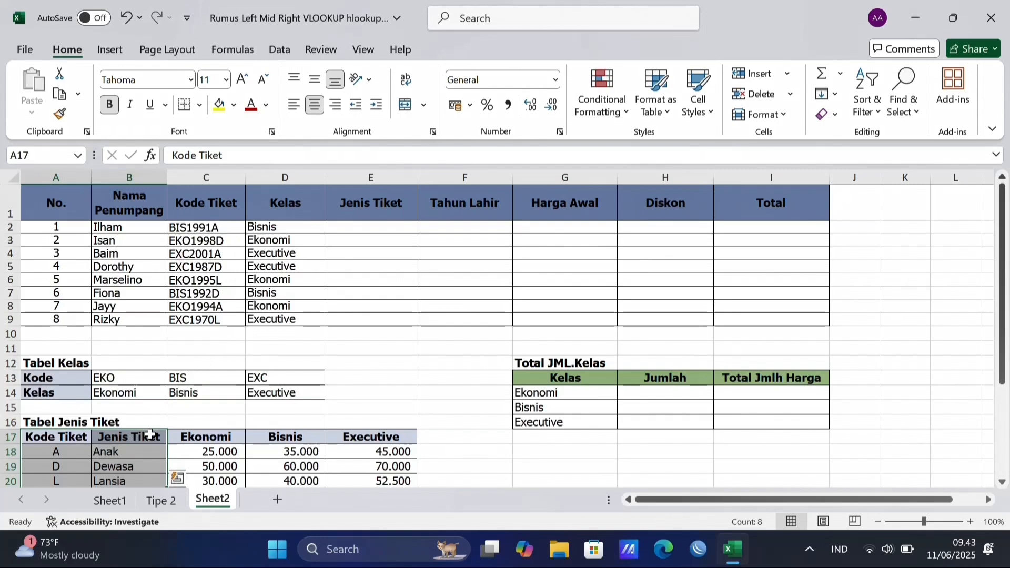
Step: Start a VLOOKUP formula in E2 under Jenis Tiket, using RIGHT(C2;1) as the lookup value
{"action": "left_click", "coordinate": [347, 226]}
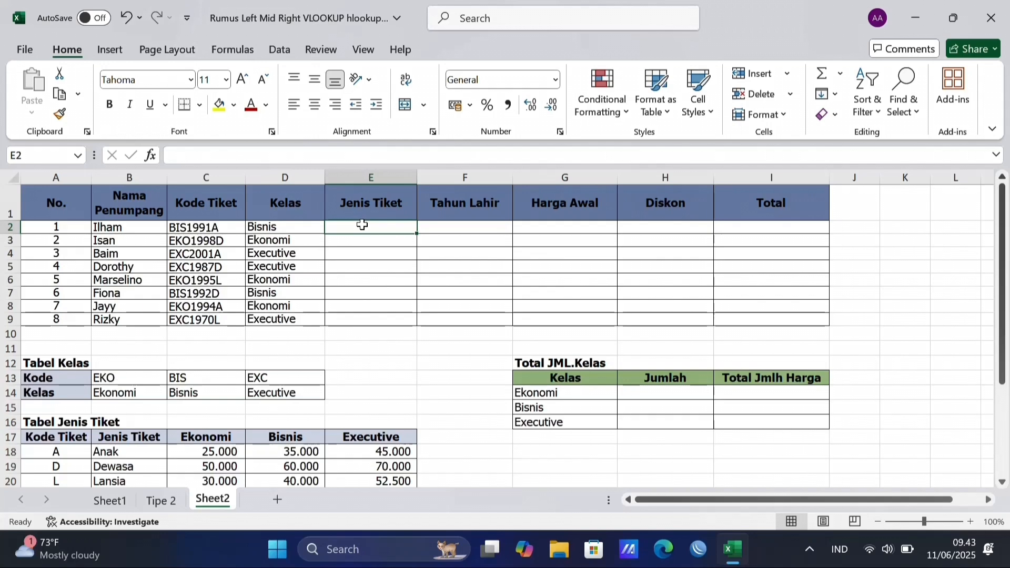
{"action": "type", "text": "=vl"}
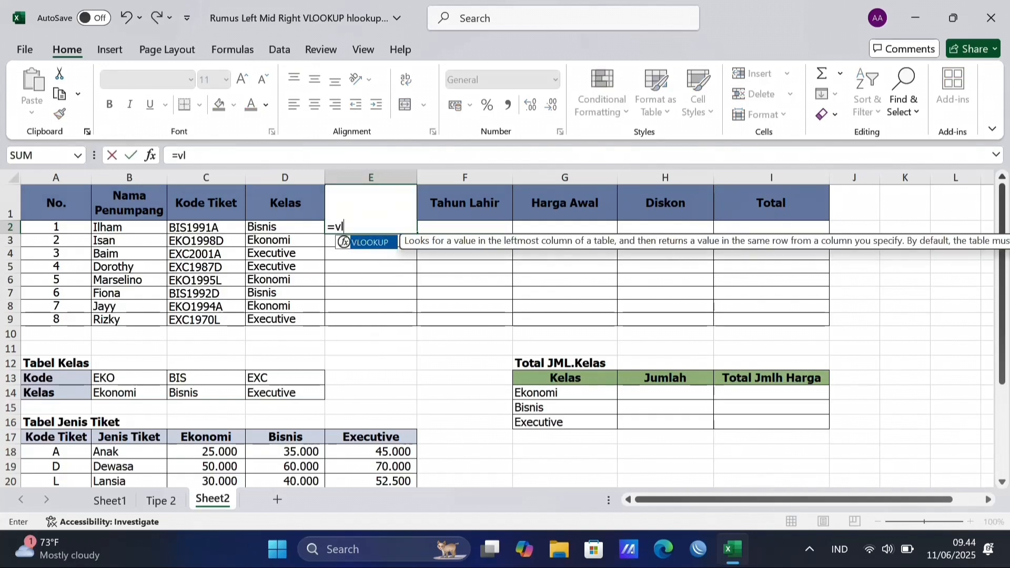
{"action": "key", "text": "Tab"}
{"action": "type", "text": "righ"}
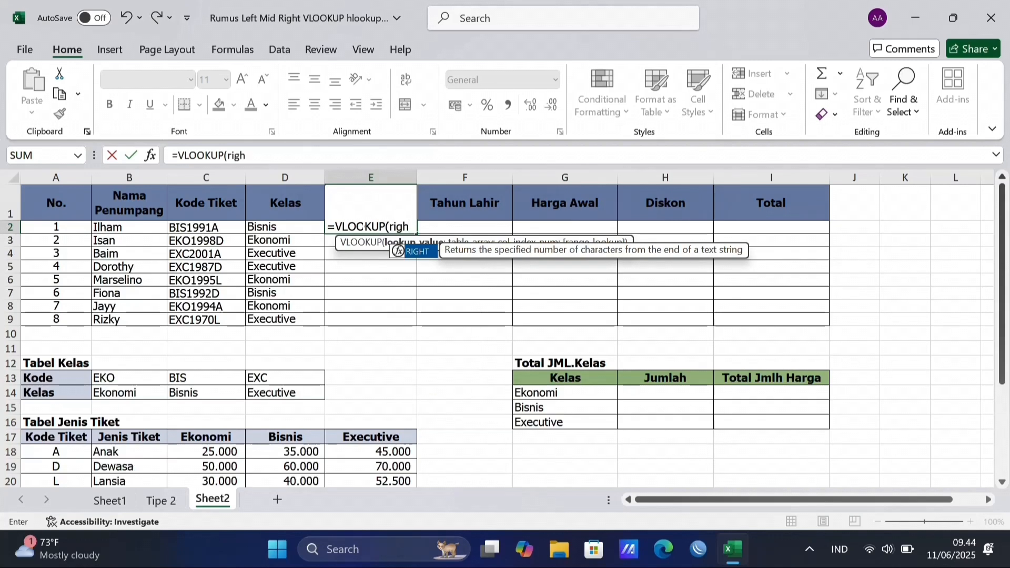
{"action": "key", "text": "Tab"}
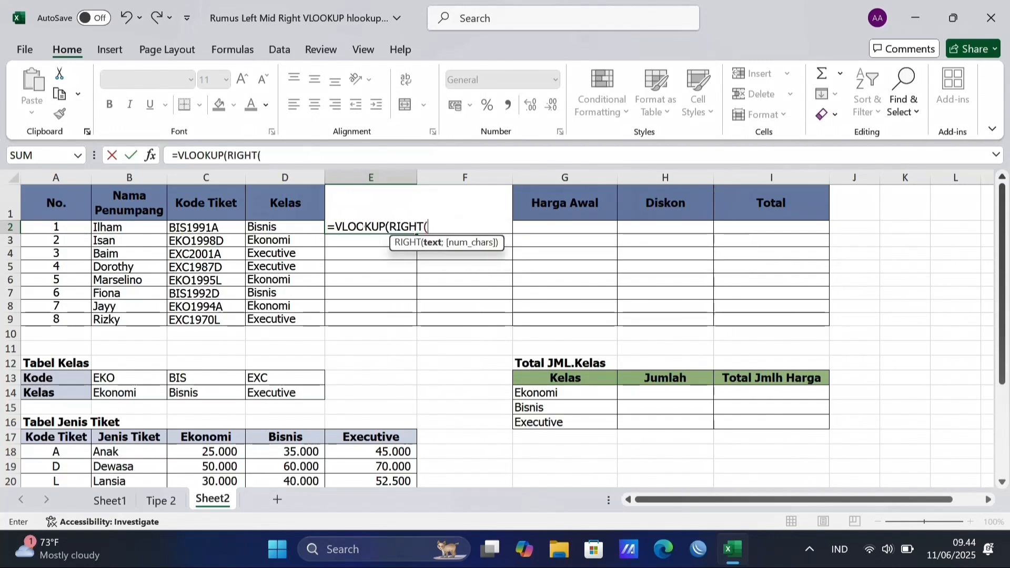
{"action": "left_click", "coordinate": [235, 227]}
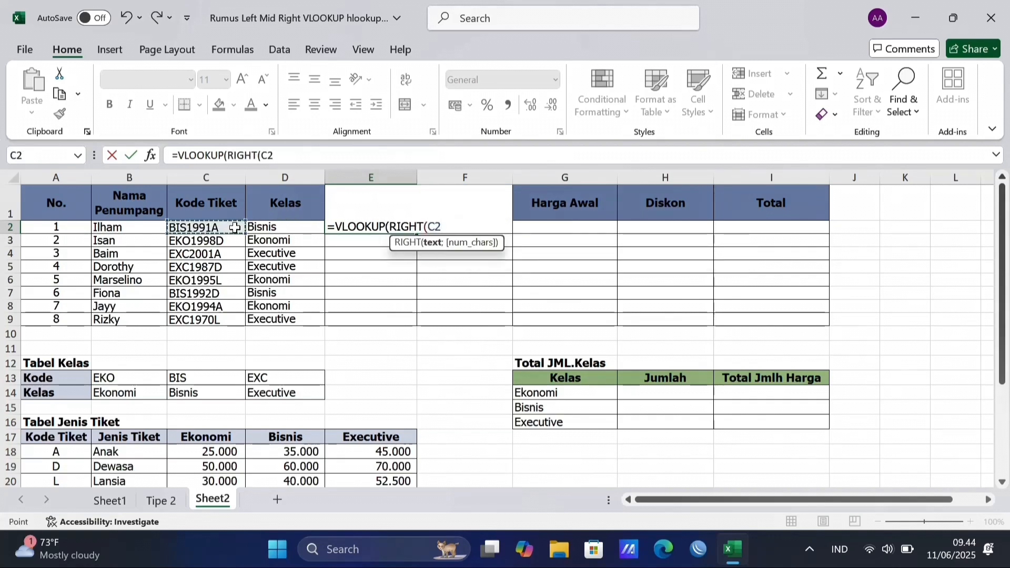
{"action": "type", "text": ";"}
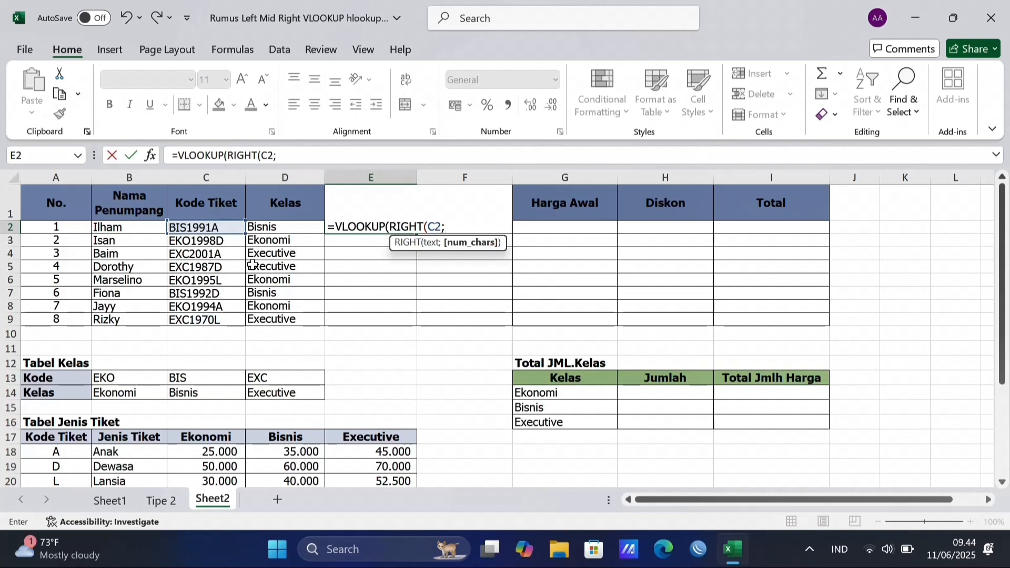
{"action": "scroll", "coordinate": [257, 314], "scroll_direction": "down", "scroll_amount": 2}
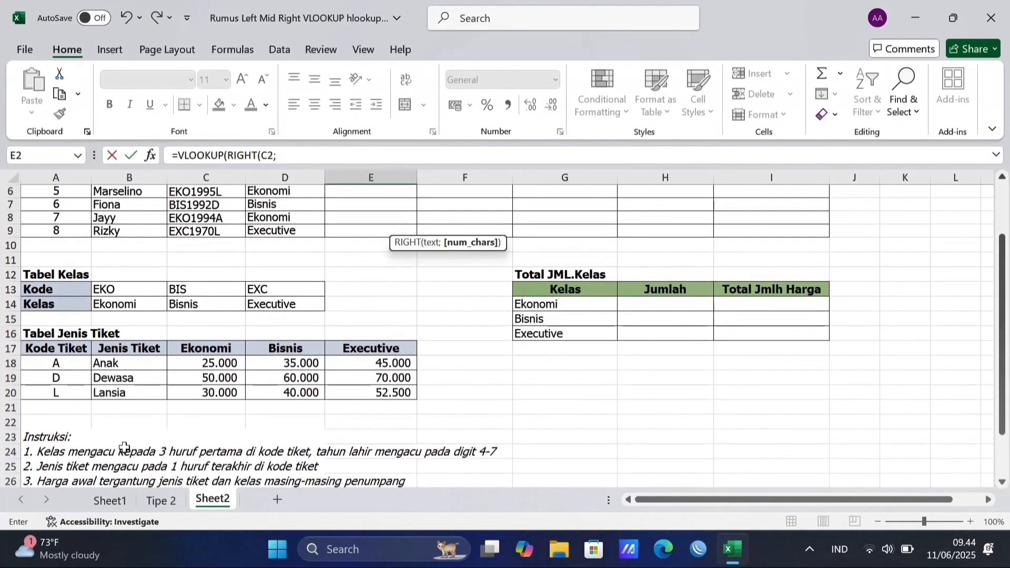
{"action": "scroll", "coordinate": [284, 427], "scroll_direction": "up", "scroll_amount": 2}
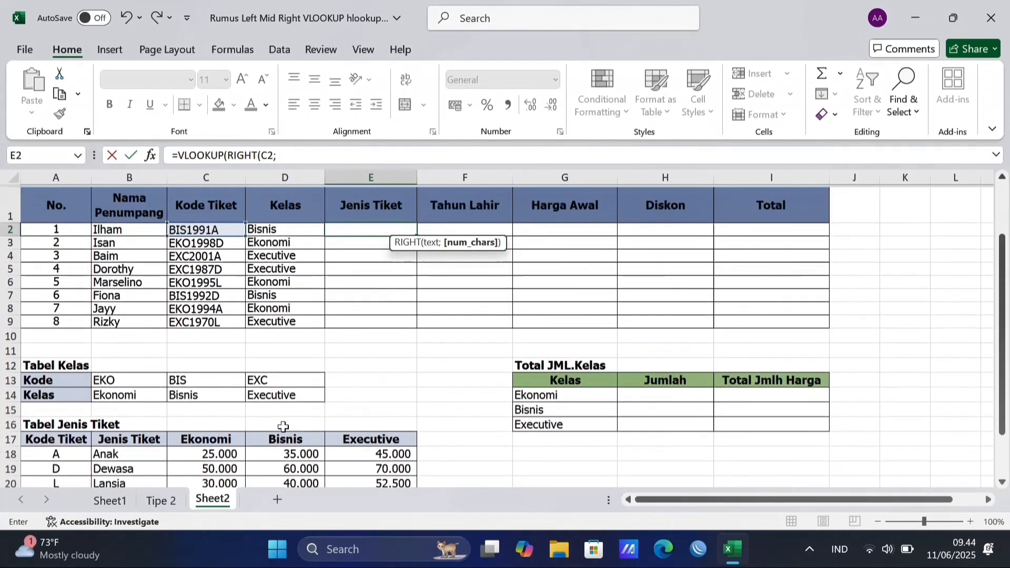
{"action": "type", "text": "1"}
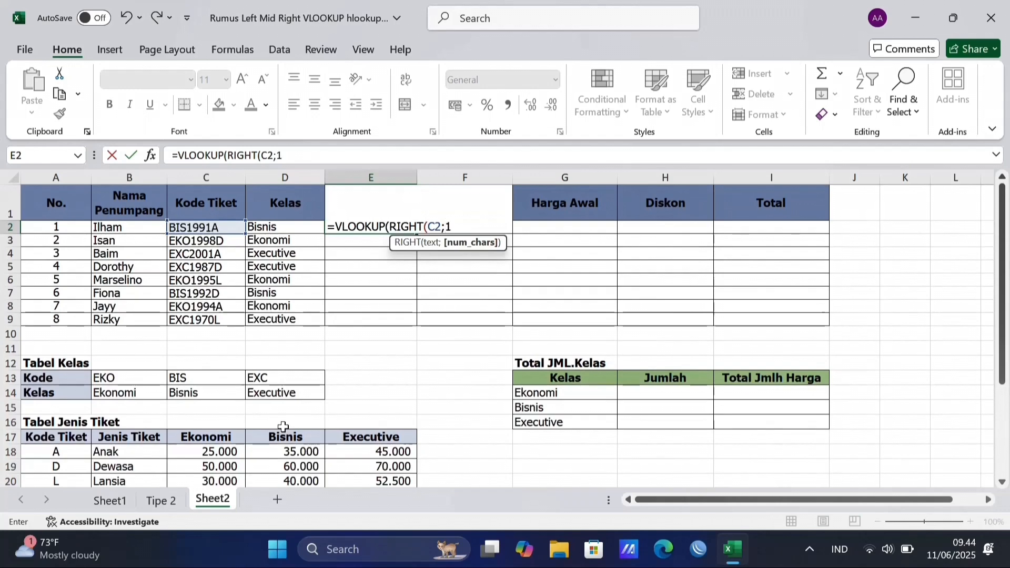
{"action": "type", "text": ");"}
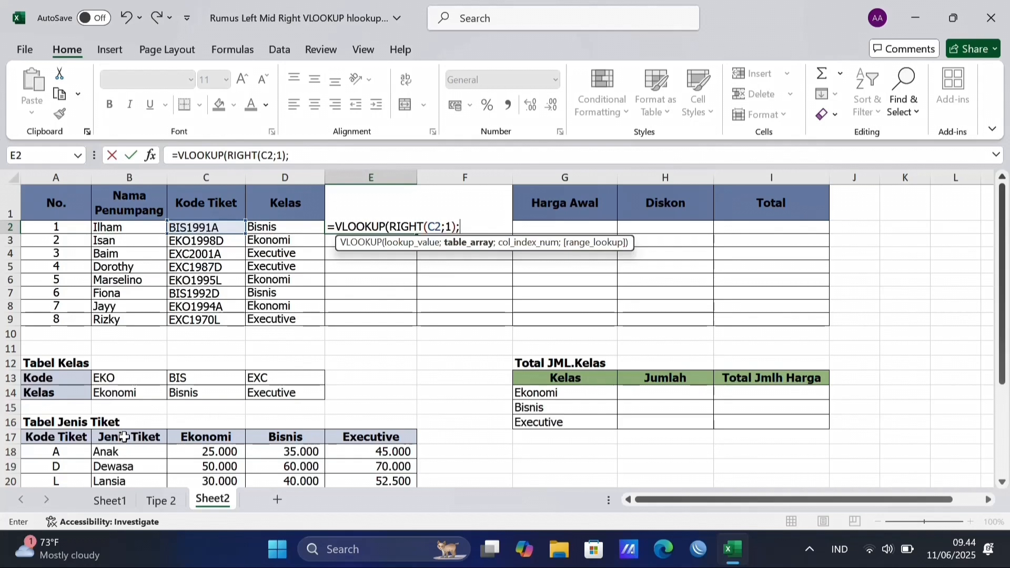
Step: Complete the VLOOKUP in E2 with the absolute range $A$17:$E$20, column index 2 and range lookup 0
{"action": "scroll", "coordinate": [121, 437], "scroll_direction": "down", "scroll_amount": 1}
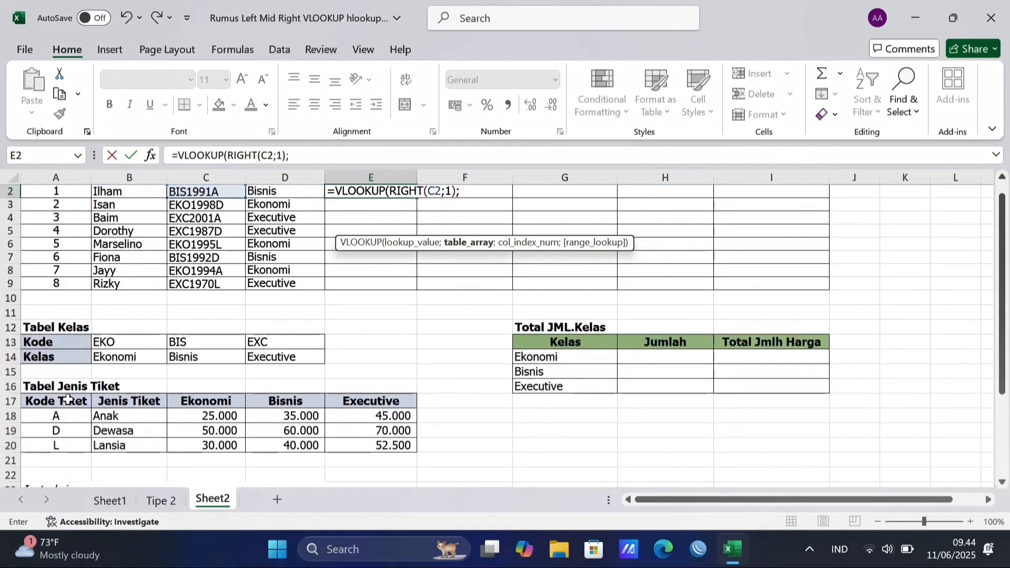
{"action": "left_click_drag", "start_coordinate": [68, 398], "coordinate": [358, 445]}
{"action": "scroll", "coordinate": [359, 445], "scroll_direction": "up", "scroll_amount": 1}
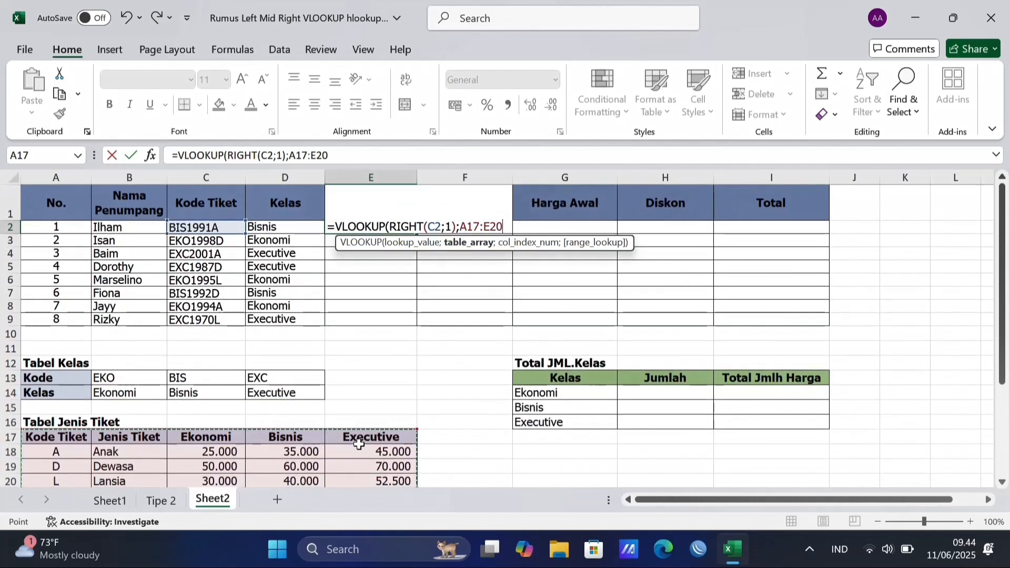
{"action": "key", "text": "F4"}
{"action": "type", "text": ";"}
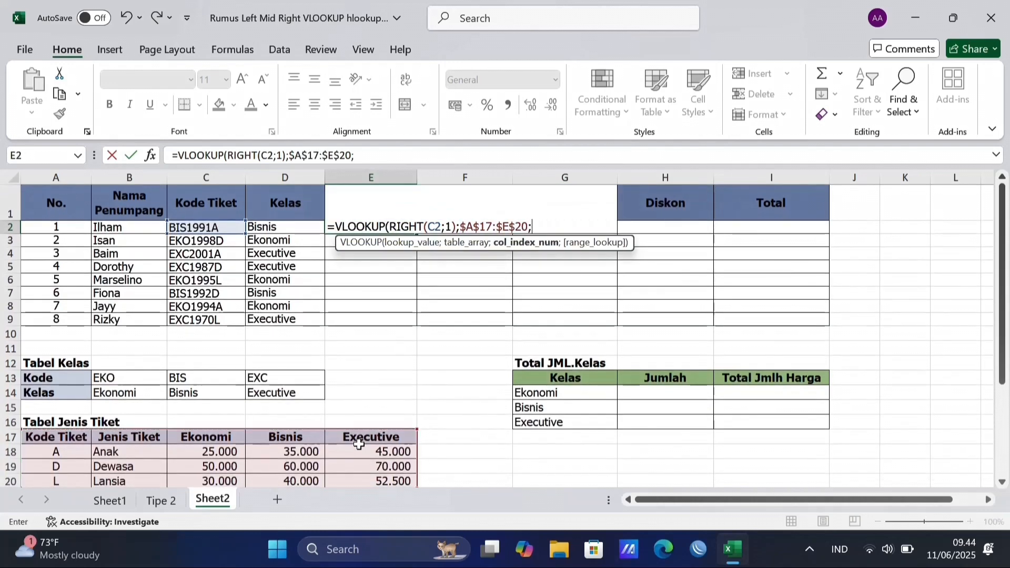
{"action": "scroll", "coordinate": [359, 445], "scroll_direction": "down", "scroll_amount": 1}
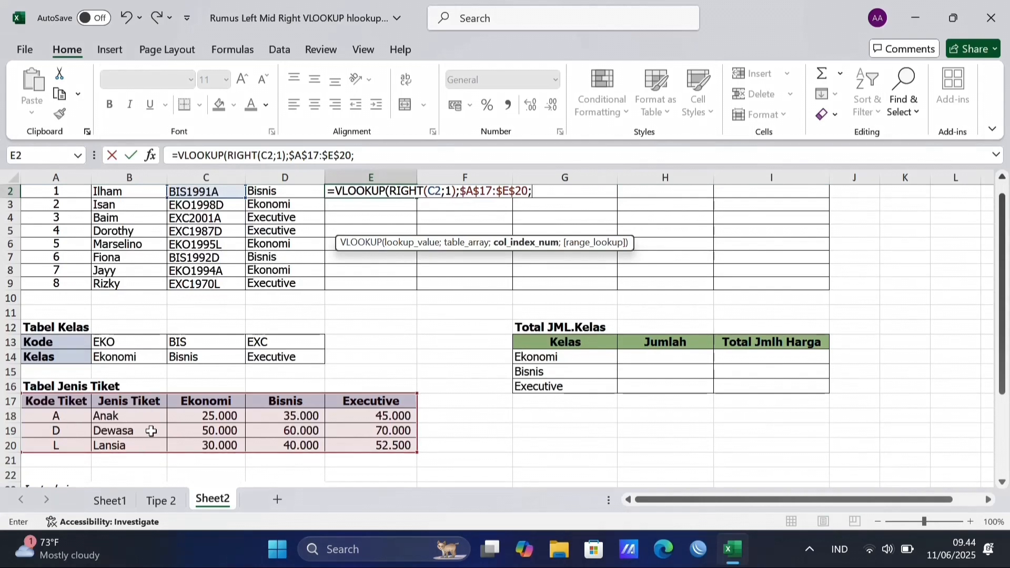
{"action": "scroll", "coordinate": [175, 395], "scroll_direction": "up", "scroll_amount": 1}
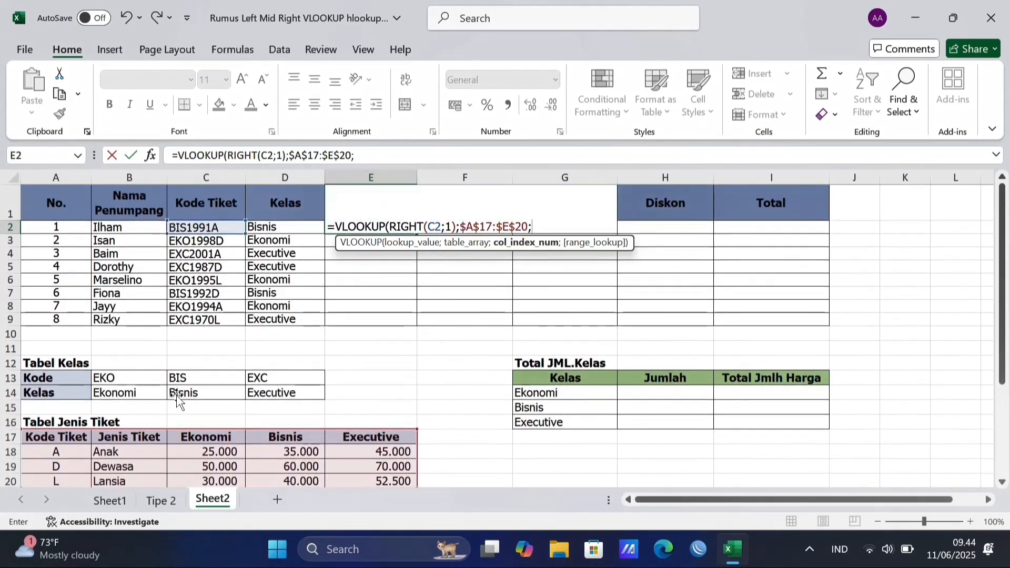
{"action": "type", "text": "2;"}
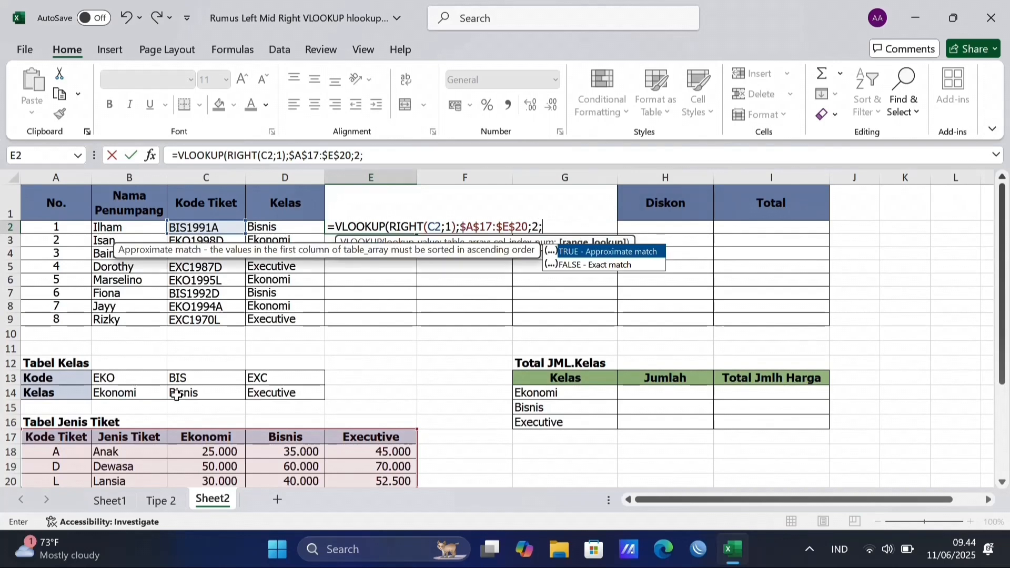
{"action": "type", "text": "0)"}
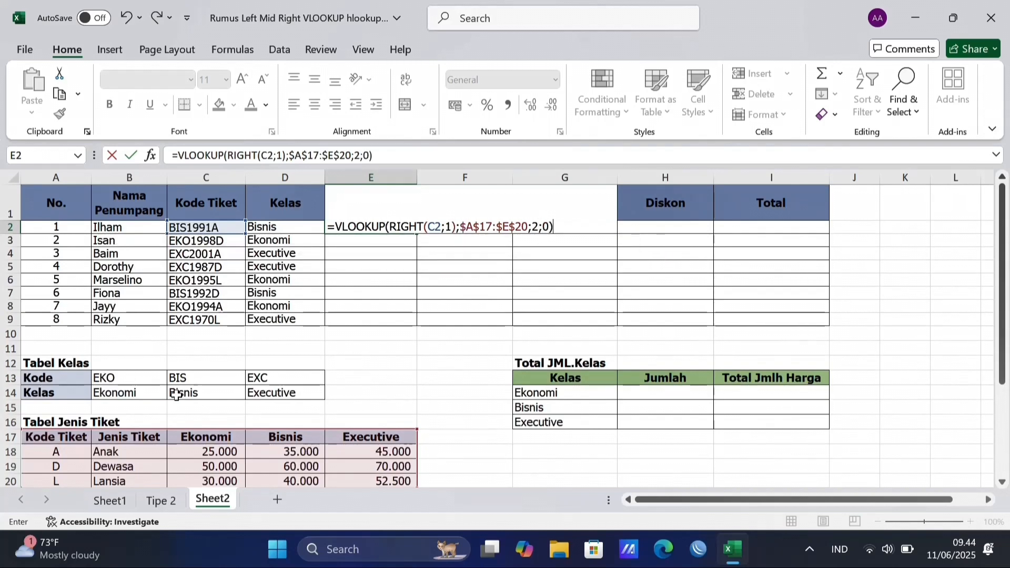
{"action": "key", "text": "Return"}
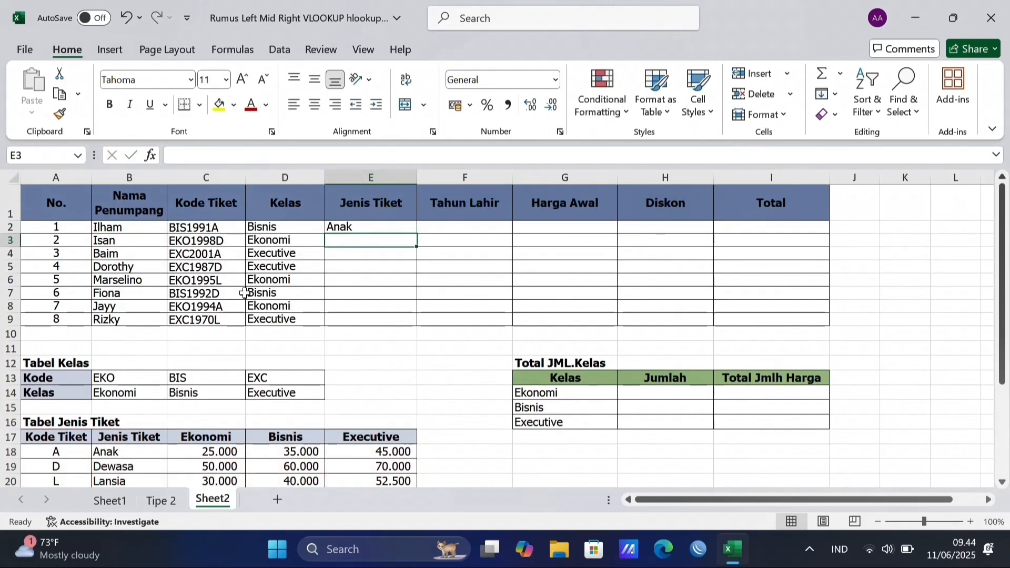
Step: Fill the VLOOKUP formula from E2 down the Jenis Tiket column to E9
{"action": "left_click", "coordinate": [381, 225]}
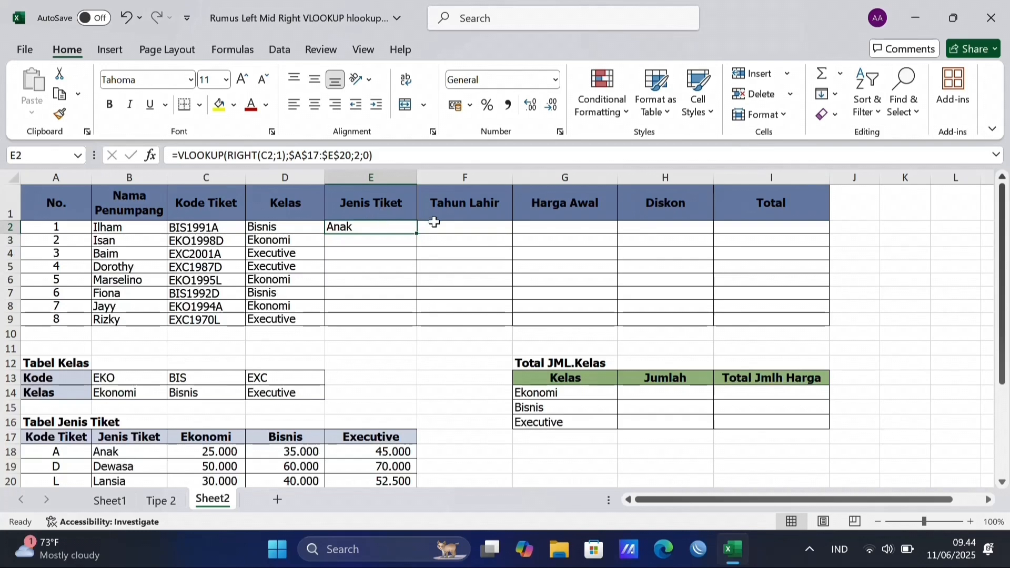
{"action": "left_click_drag", "start_coordinate": [417, 233], "coordinate": [416, 234]}
{"action": "double_click", "coordinate": [416, 233]}
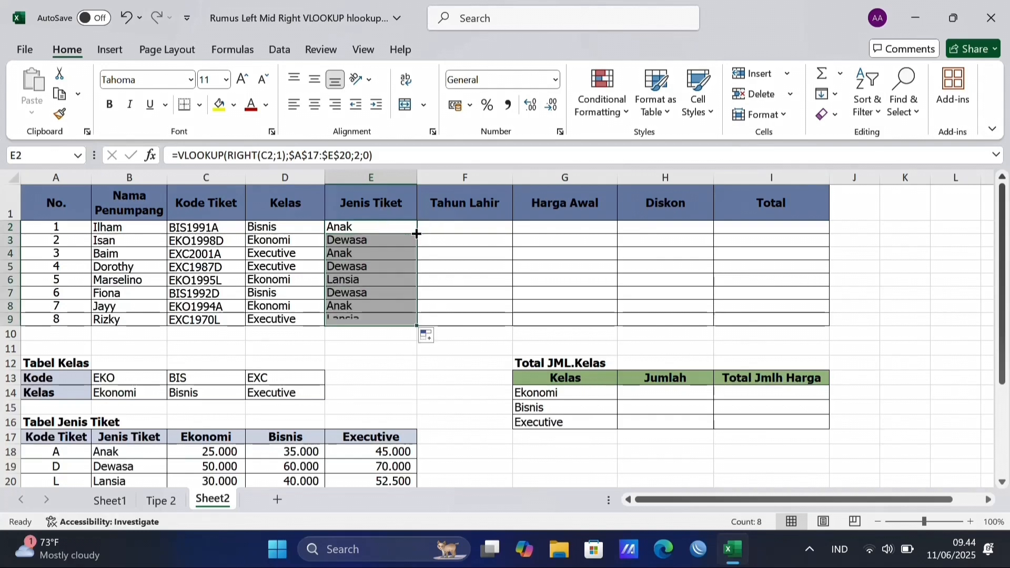
Step: Inspect the copied formula in E3 and its references to Kode Tiket and Tabel Jenis Tiket
{"action": "left_click", "coordinate": [379, 242]}
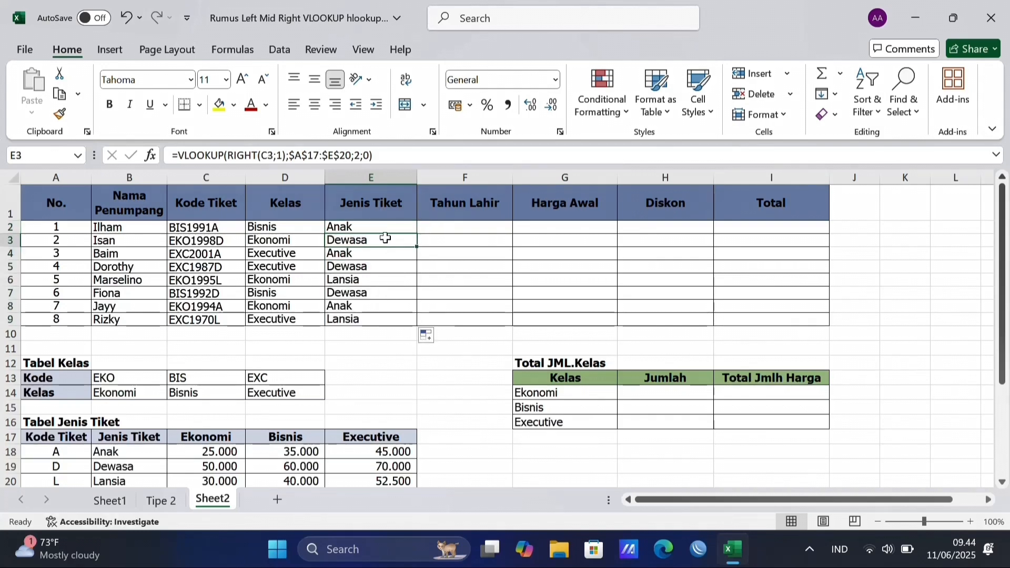
{"action": "double_click", "coordinate": [385, 238]}
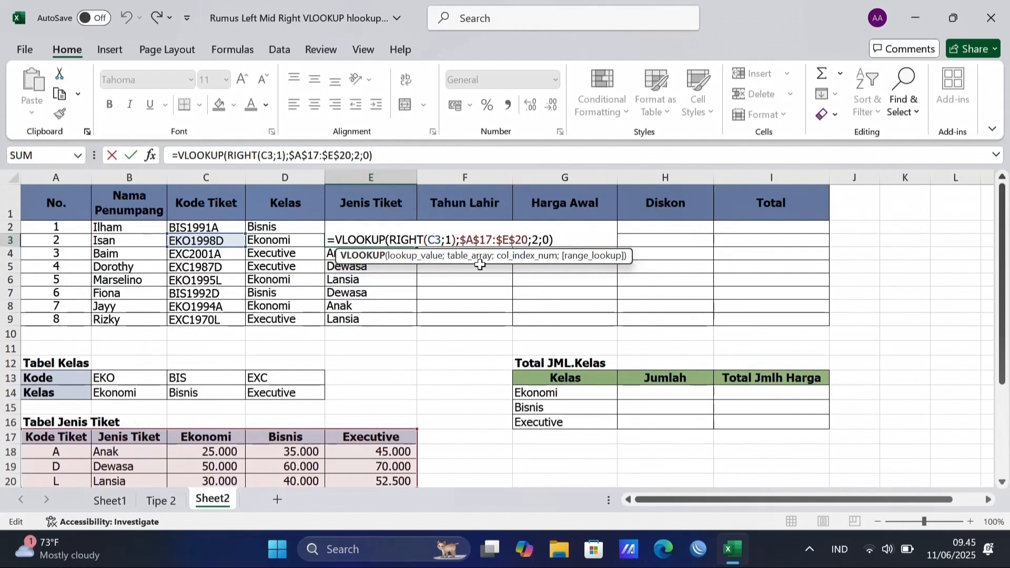
{"action": "key", "text": "Return"}
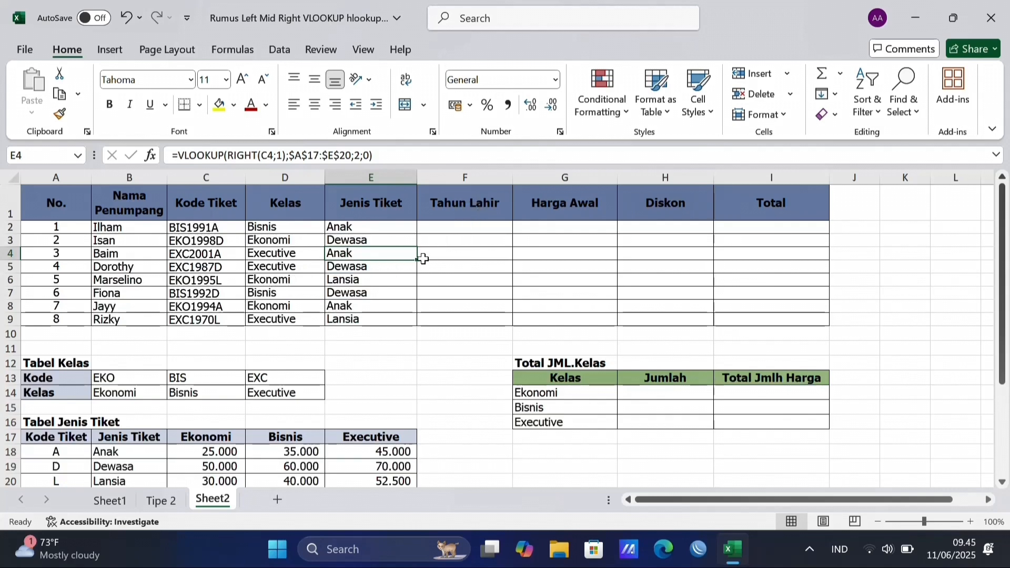
Step: Check the Instruksi note on Tahun Lahir and enter =MID(C2;4;4) in F2 to extract the birth year from Kode Tiket
{"action": "left_click", "coordinate": [438, 229]}
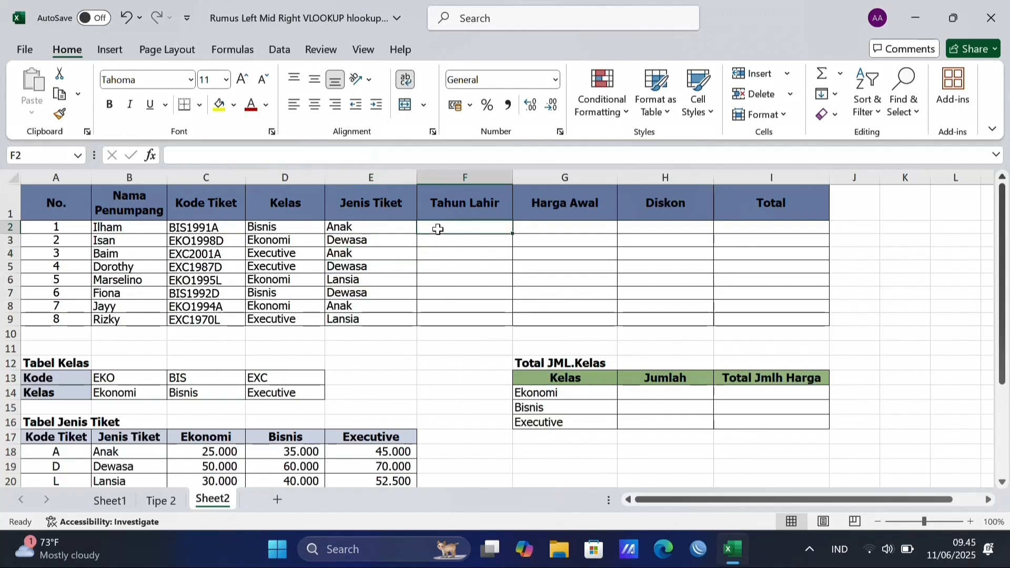
{"action": "scroll", "coordinate": [388, 293], "scroll_direction": "down", "scroll_amount": 3}
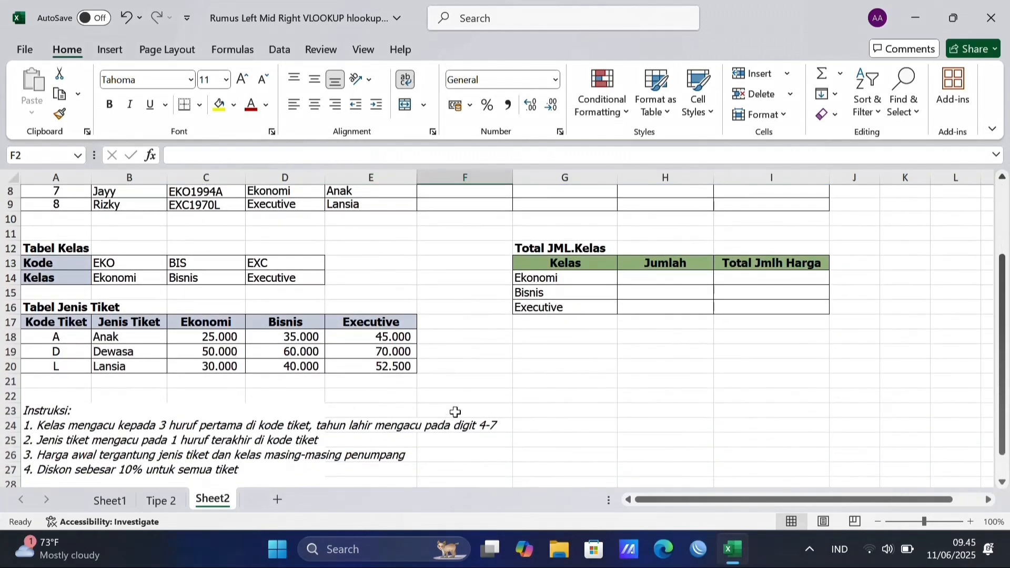
{"action": "scroll", "coordinate": [470, 383], "scroll_direction": "up", "scroll_amount": 3}
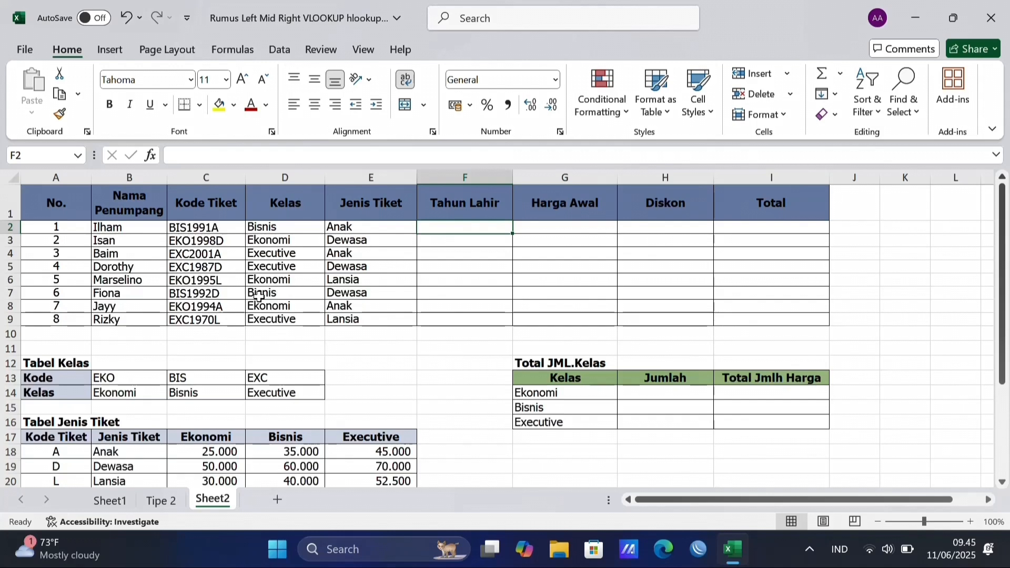
{"action": "type", "text": "="}
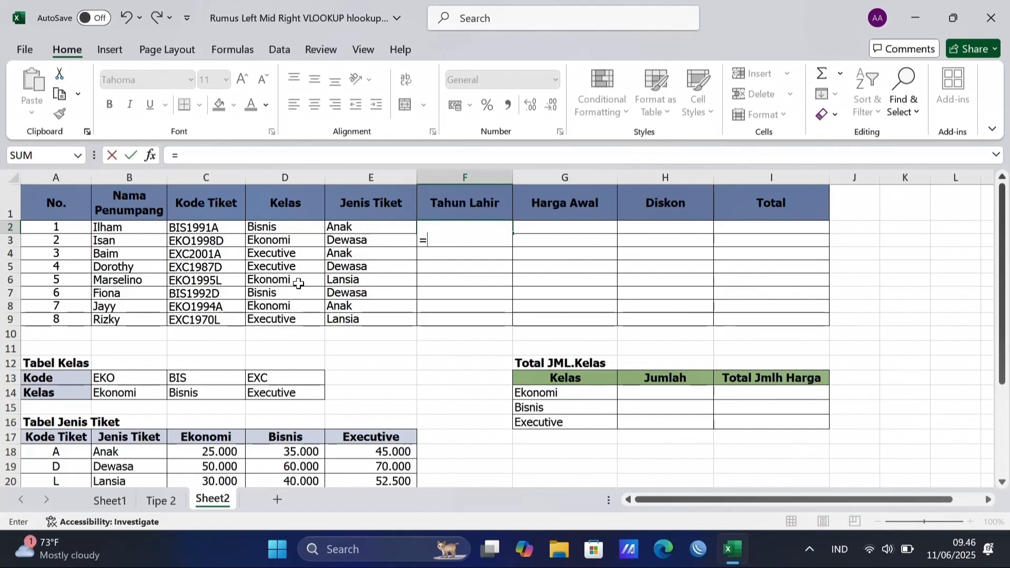
{"action": "type", "text": "mid"}
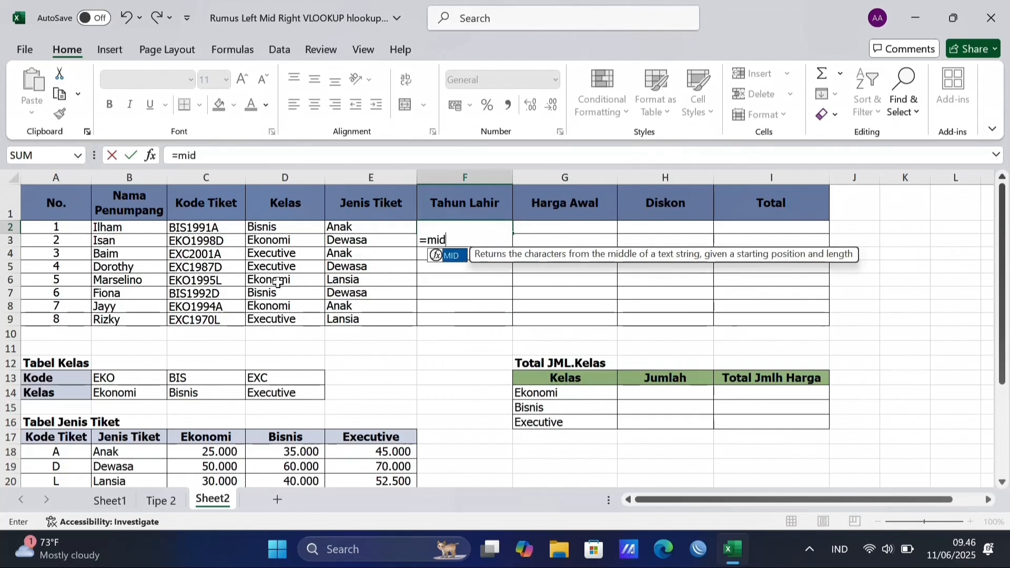
{"action": "key", "text": "Tab"}
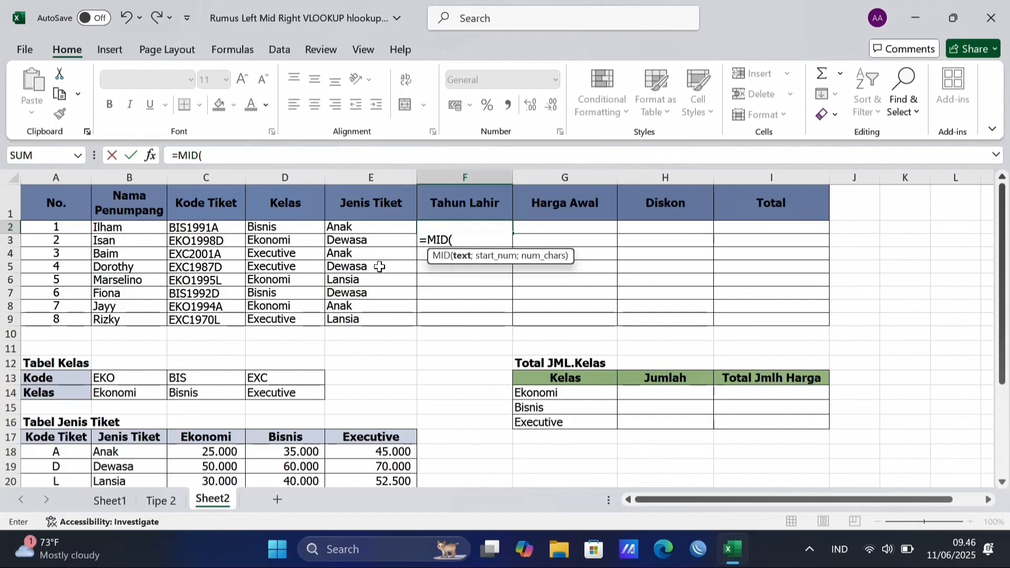
{"action": "left_click", "coordinate": [235, 225]}
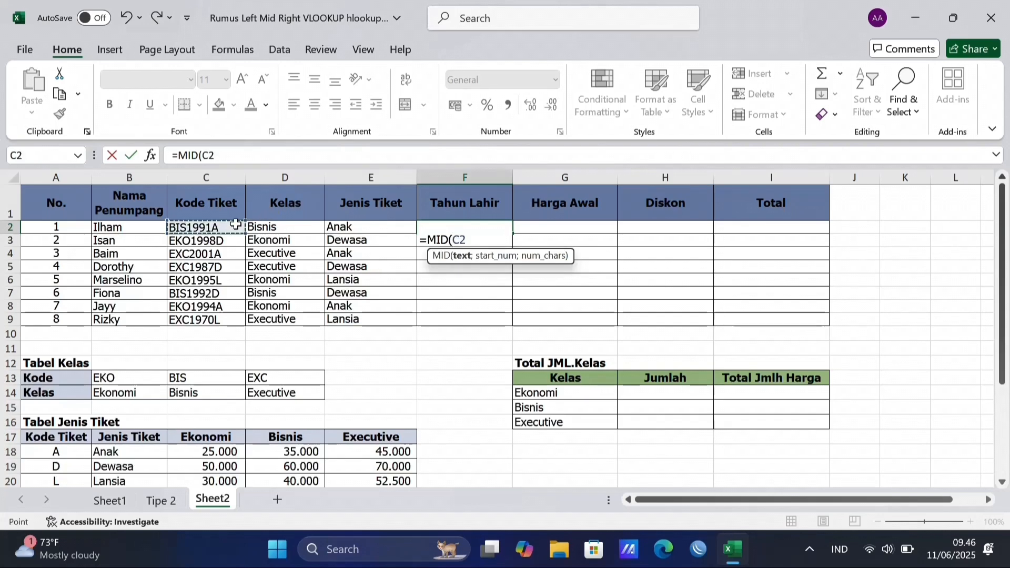
{"action": "type", "text": ";"}
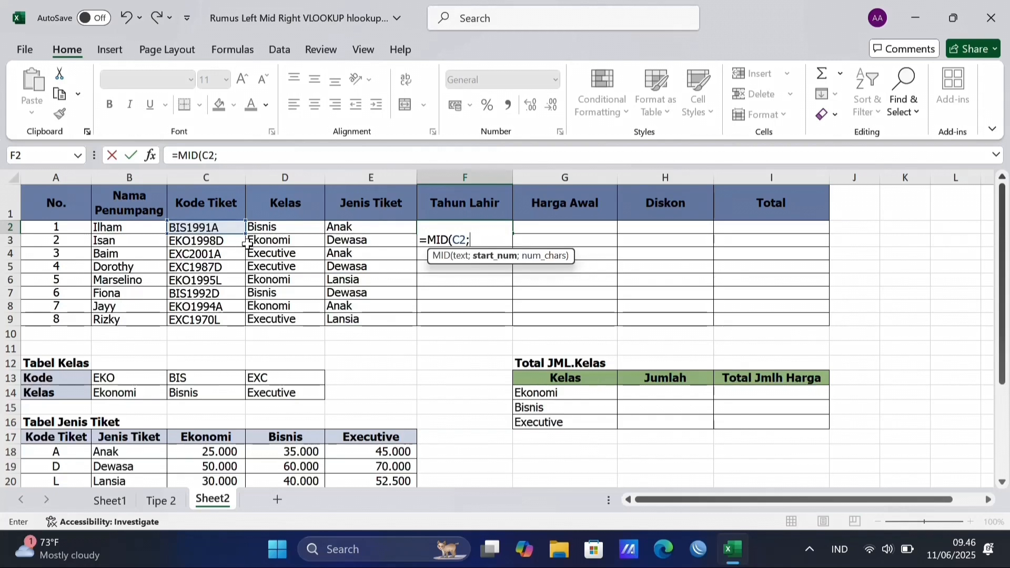
{"action": "type", "text": "4;"}
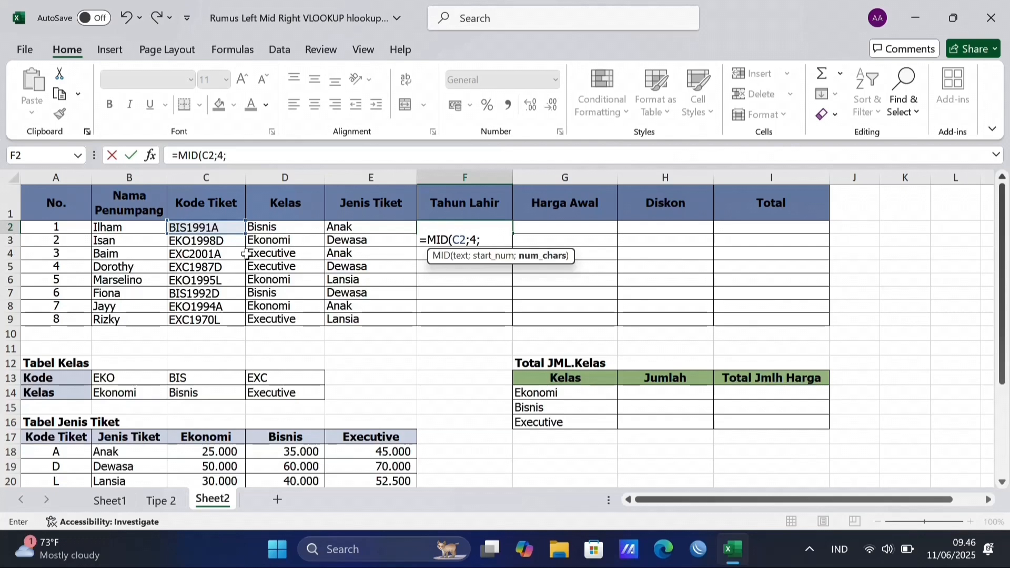
{"action": "type", "text": "4)"}
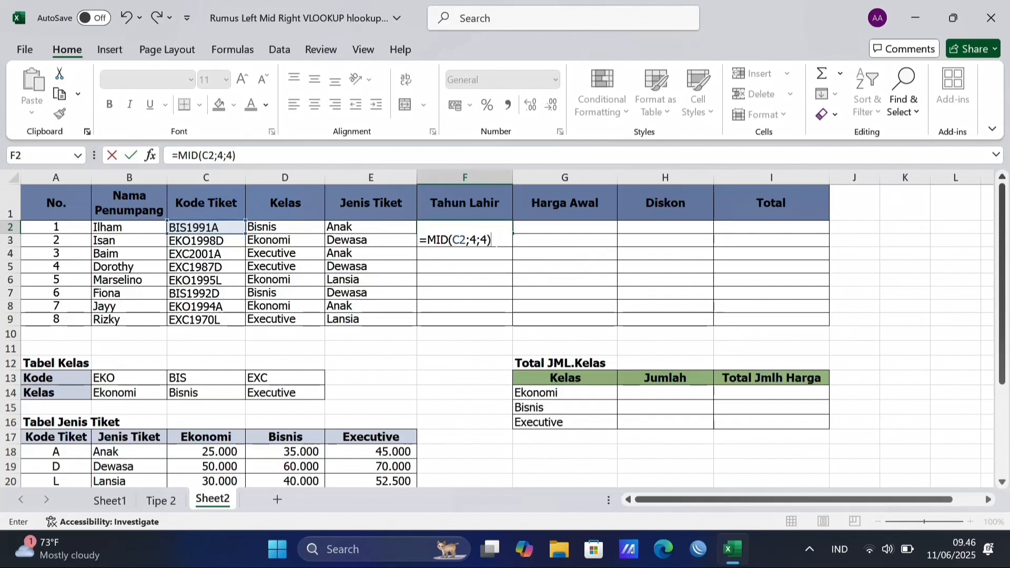
{"action": "key", "text": "Return"}
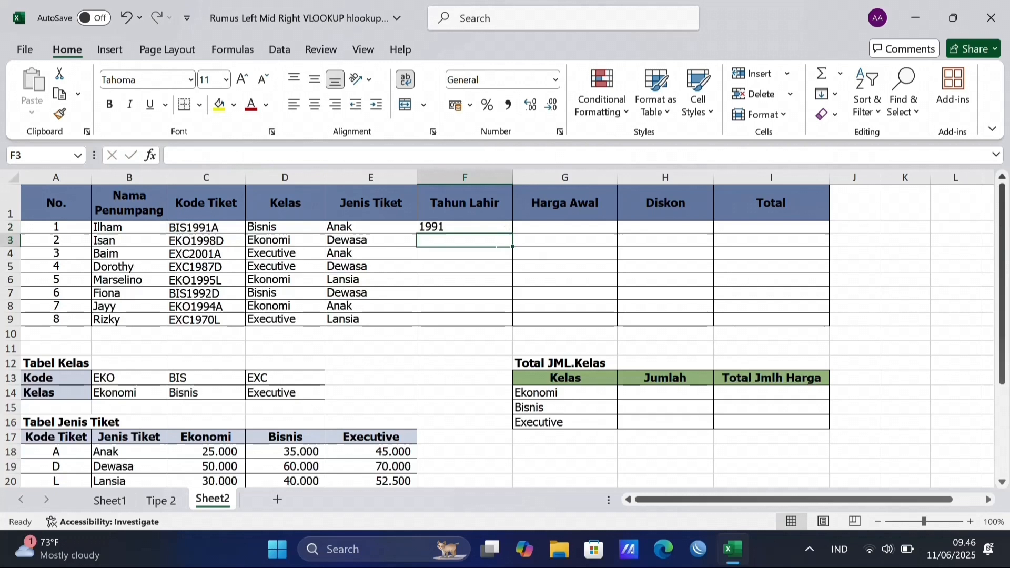
Step: Fill the MID formula from F2 down the Tahun Lahir column to F9 and check the copy in F3
{"action": "left_click", "coordinate": [494, 230]}
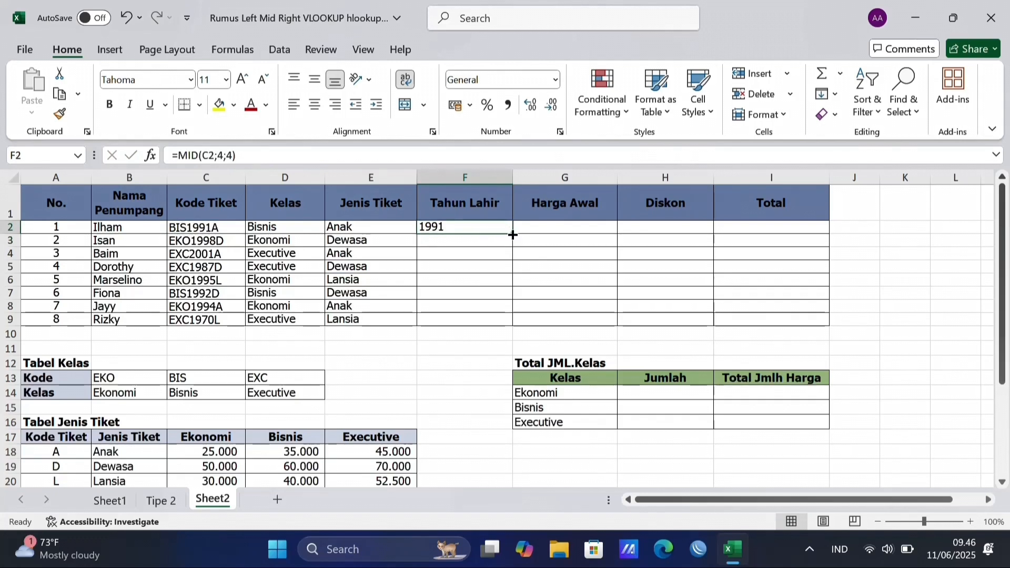
{"action": "double_click", "coordinate": [513, 235]}
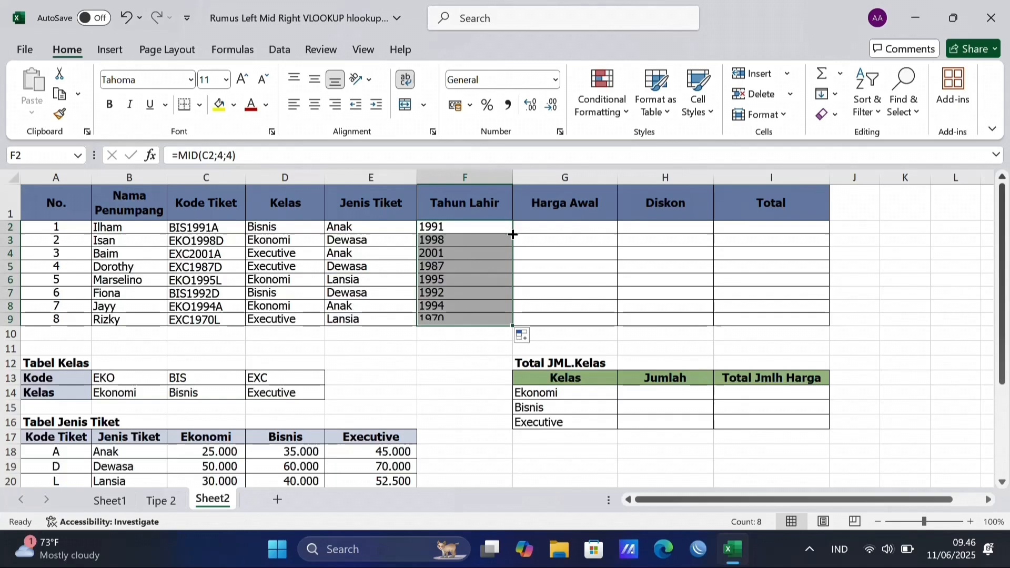
{"action": "left_click", "coordinate": [479, 239]}
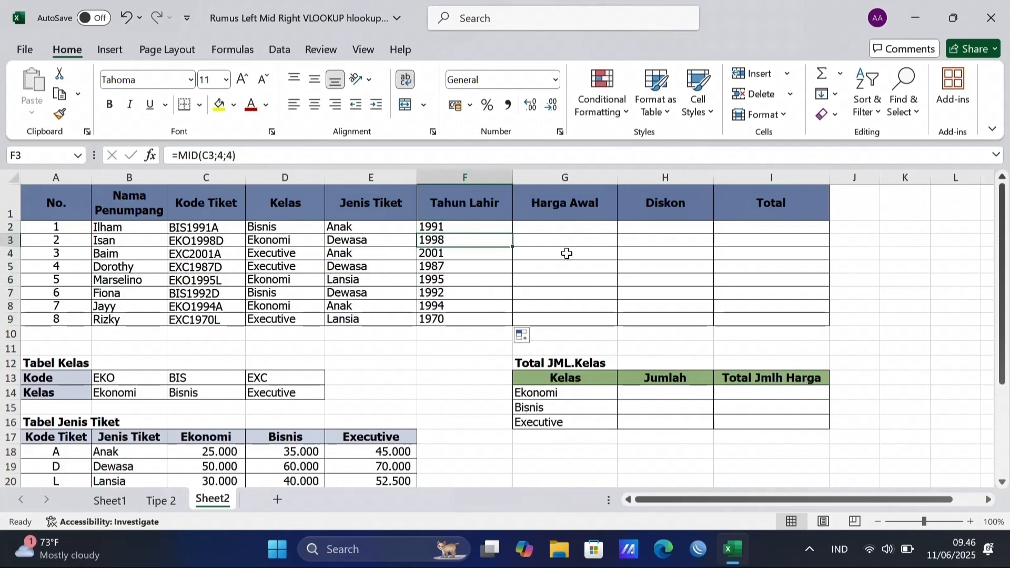
Step: Review the prices in Tabel Jenis Tiket and start a VLOOKUP in G2 under Harga Awal with E2 as lookup value
{"action": "left_click", "coordinate": [579, 229]}
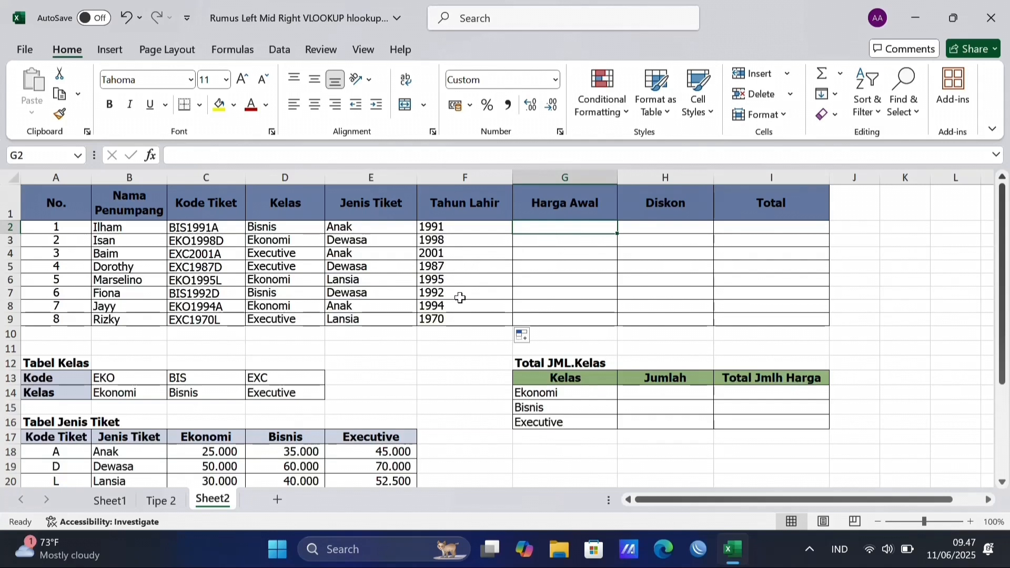
{"action": "scroll", "coordinate": [460, 297], "scroll_direction": "down", "scroll_amount": 1}
{"action": "left_click_drag", "start_coordinate": [129, 403], "coordinate": [367, 444]}
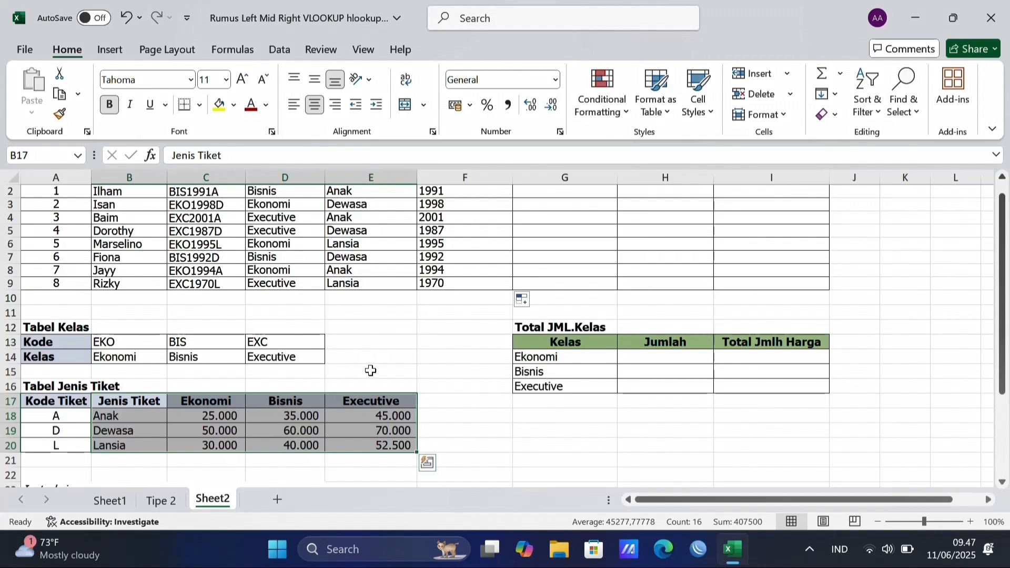
{"action": "scroll", "coordinate": [369, 368], "scroll_direction": "up", "scroll_amount": 1}
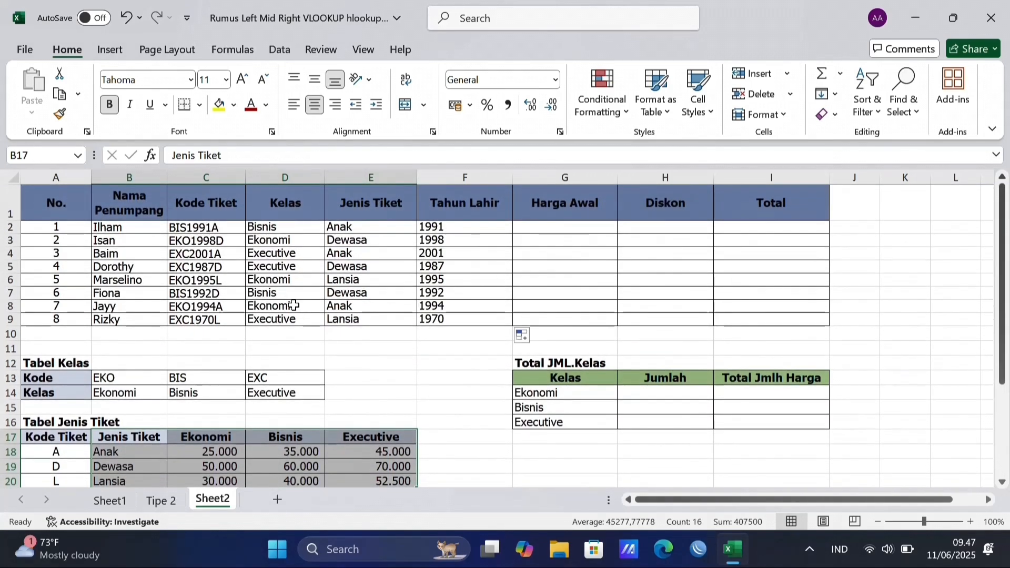
{"action": "left_click", "coordinate": [544, 228]}
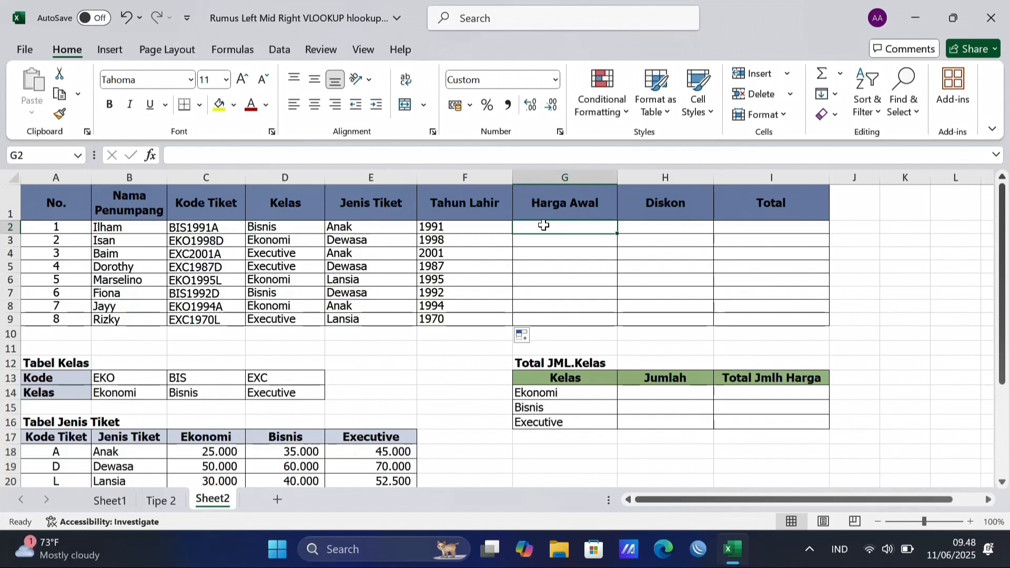
{"action": "type", "text": "="}
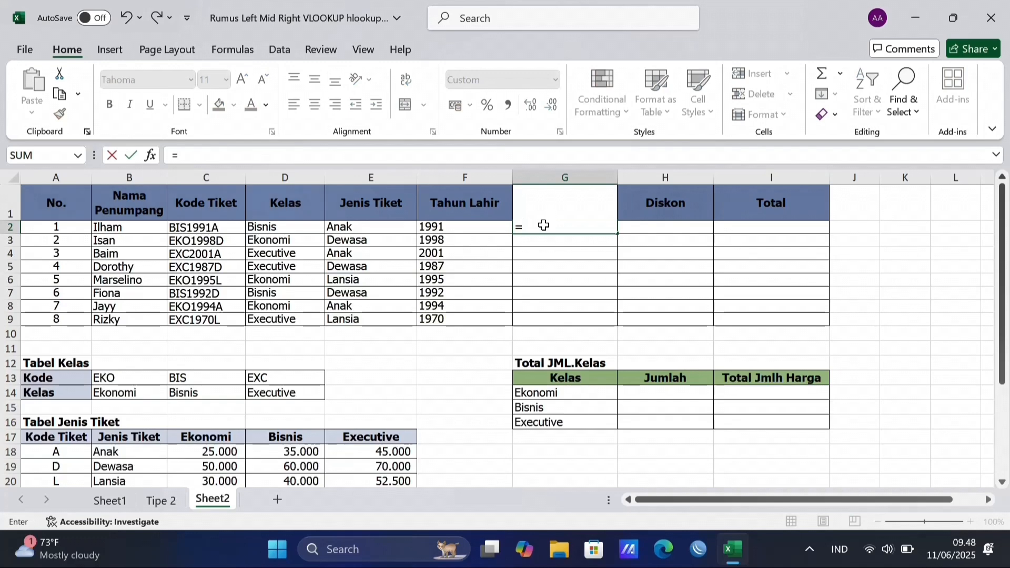
{"action": "type", "text": "vlo"}
{"action": "key", "text": "Tab"}
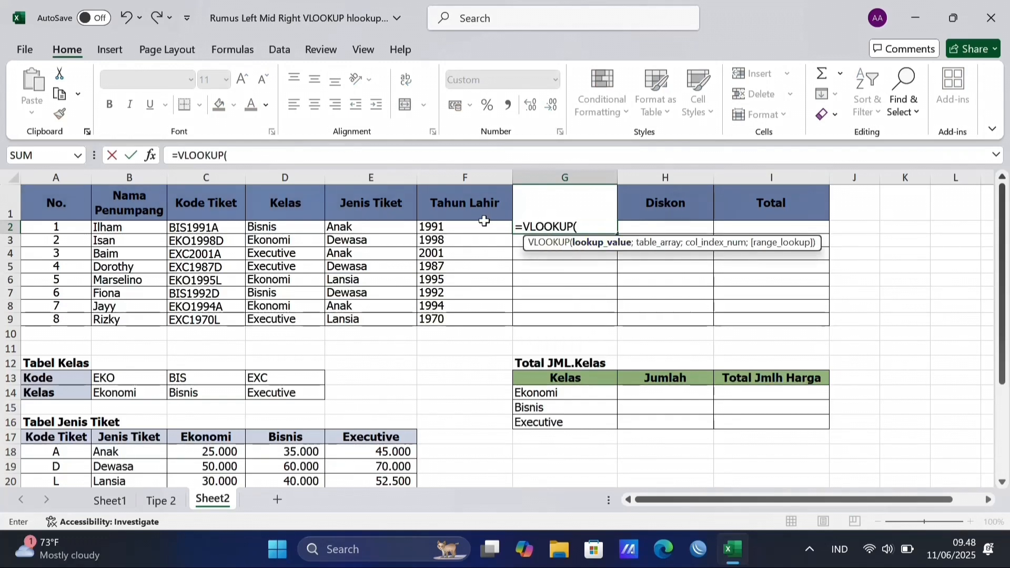
{"action": "left_click", "coordinate": [394, 227]}
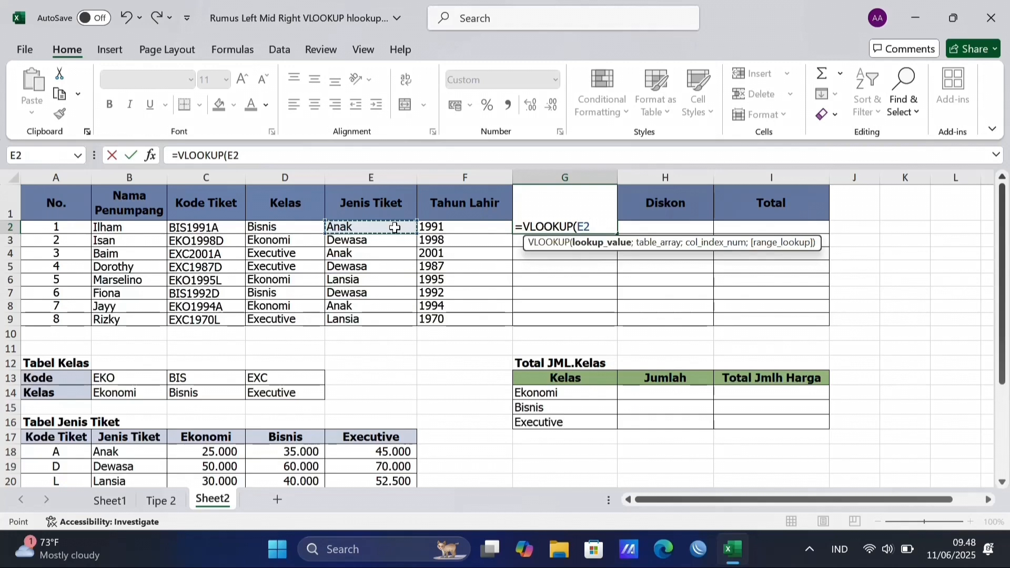
{"action": "type", "text": ";"}
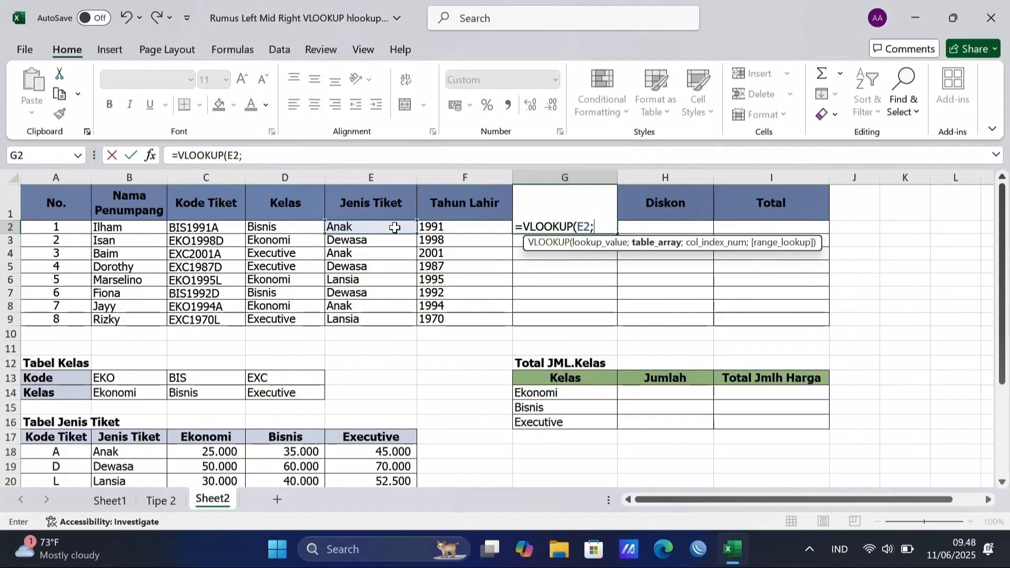
Step: Set the table array of the G2 VLOOKUP to the absolute range $B$17:$E$20 in Tabel Jenis Tiket
{"action": "scroll", "coordinate": [303, 341], "scroll_direction": "down", "scroll_amount": 1}
{"action": "scroll", "coordinate": [303, 341], "scroll_direction": "down", "scroll_amount": 1}
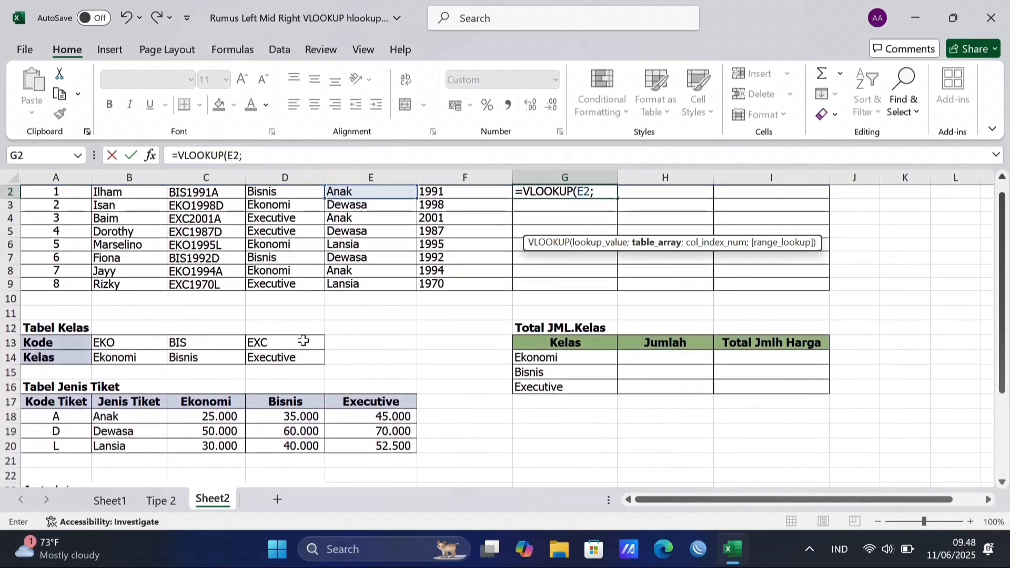
{"action": "left_click", "coordinate": [128, 401]}
{"action": "left_click_drag", "start_coordinate": [128, 401], "coordinate": [386, 446]}
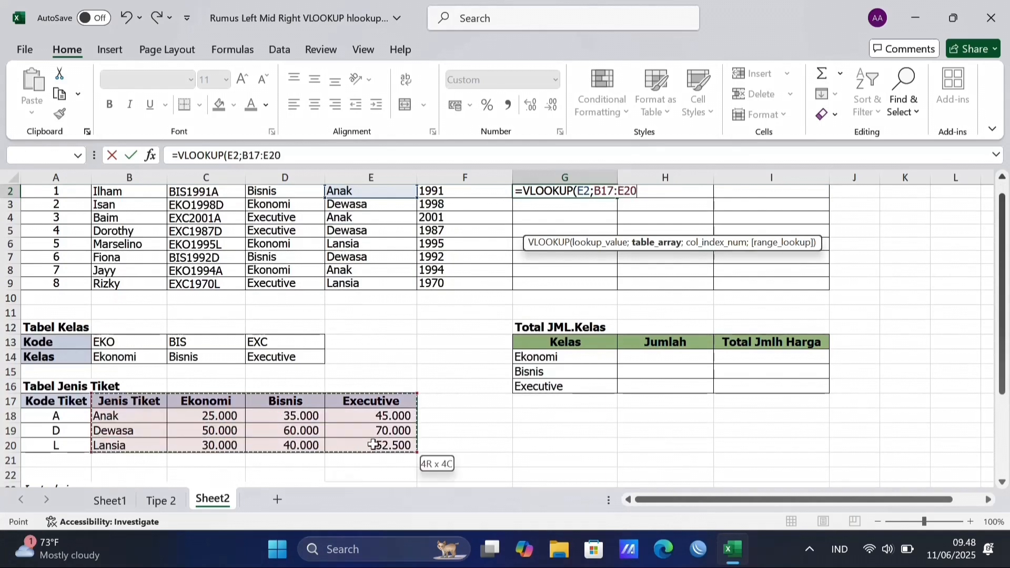
{"action": "scroll", "coordinate": [379, 445], "scroll_direction": "up", "scroll_amount": 1}
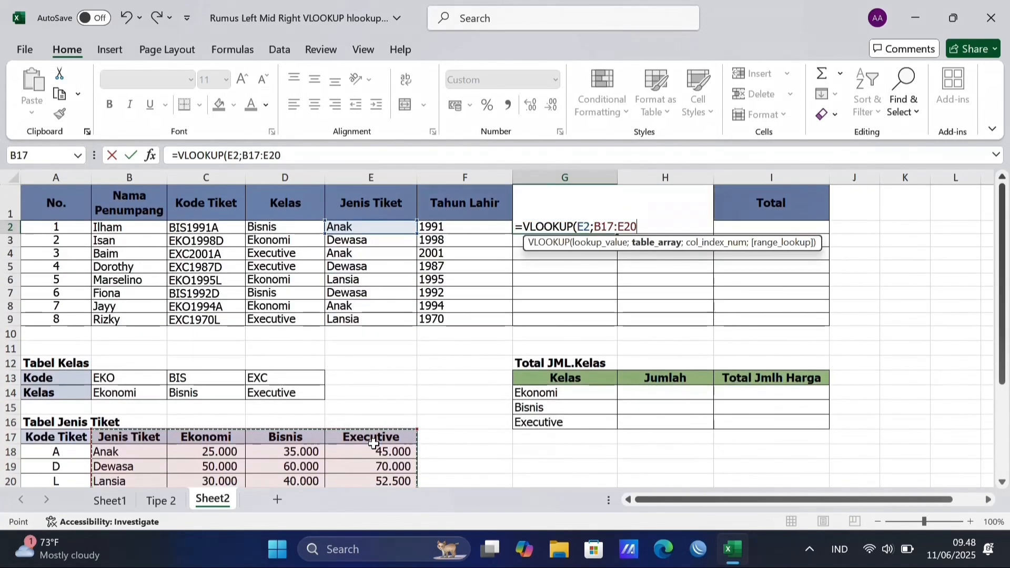
{"action": "key", "text": "F4"}
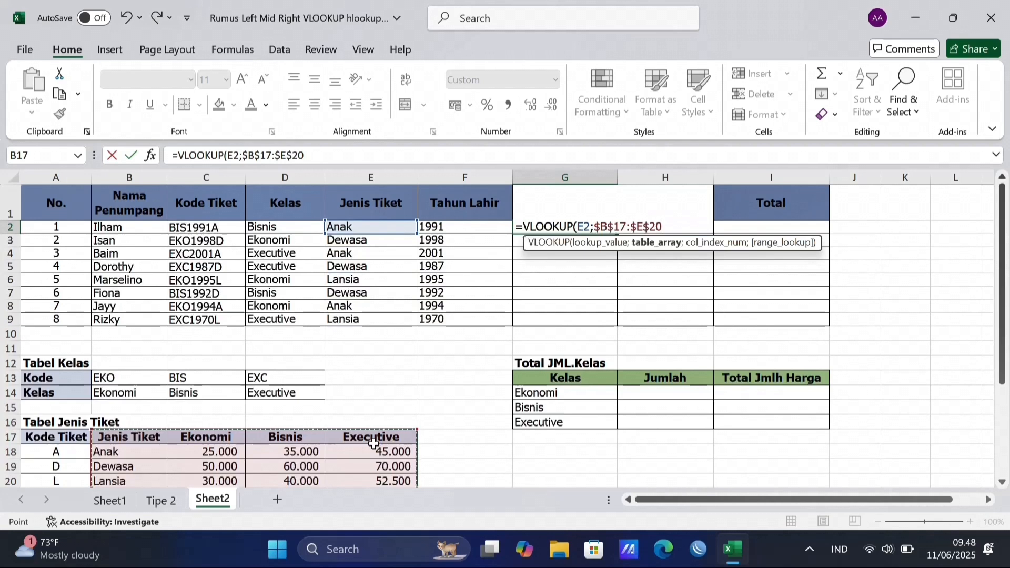
{"action": "type", "text": ";"}
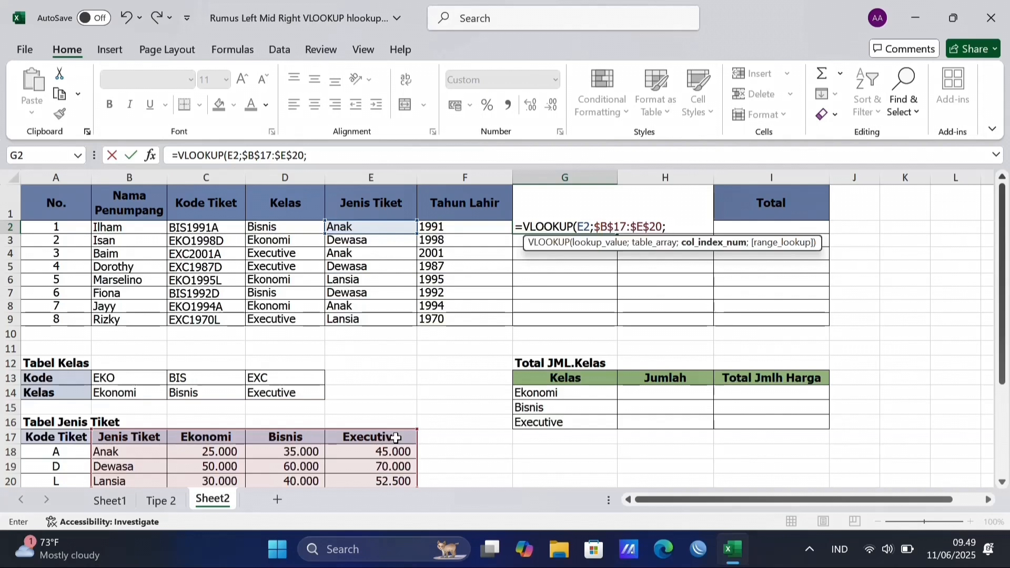
Step: Add an IF as the column index of the G2 VLOOKUP that returns 2 when D2="Ekonomi"
{"action": "type", "text": "if"}
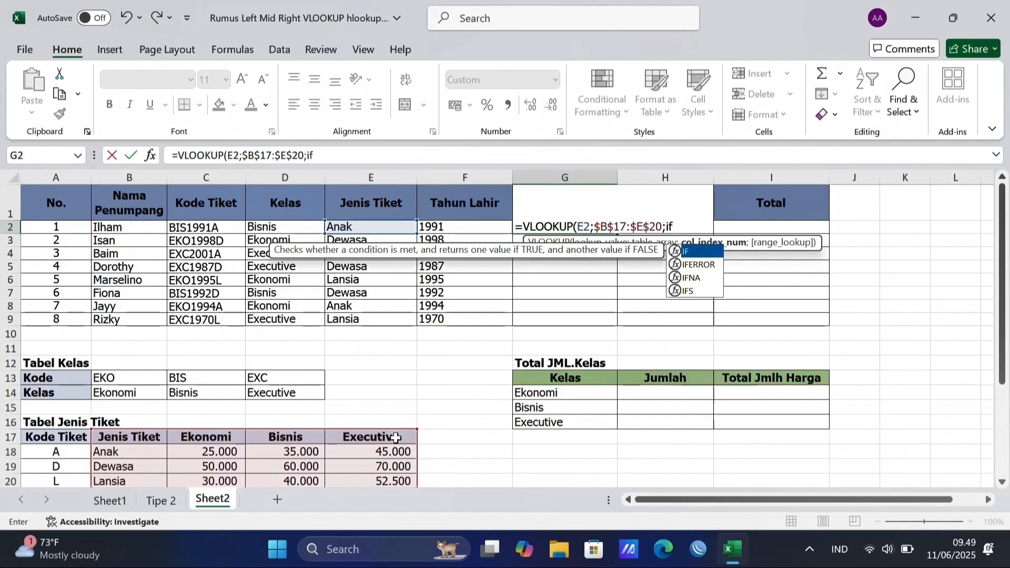
{"action": "key", "text": "Tab"}
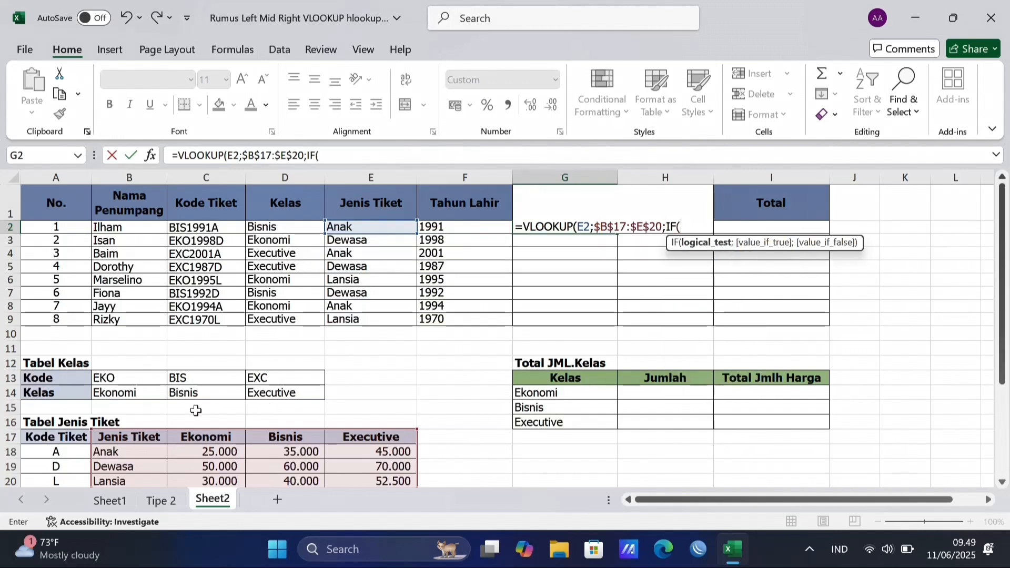
{"action": "left_click", "coordinate": [316, 229]}
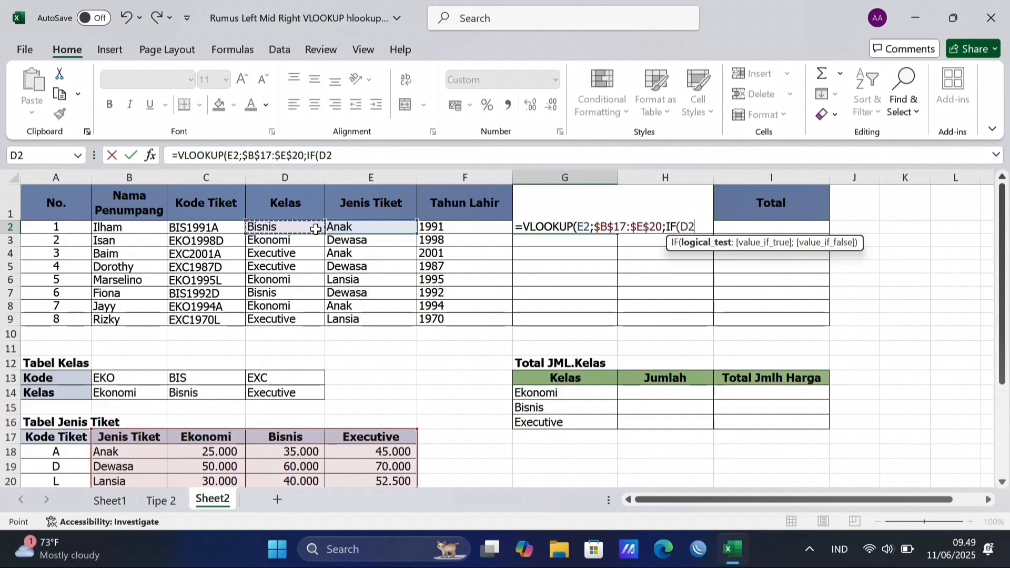
{"action": "type", "text": "=\"E"}
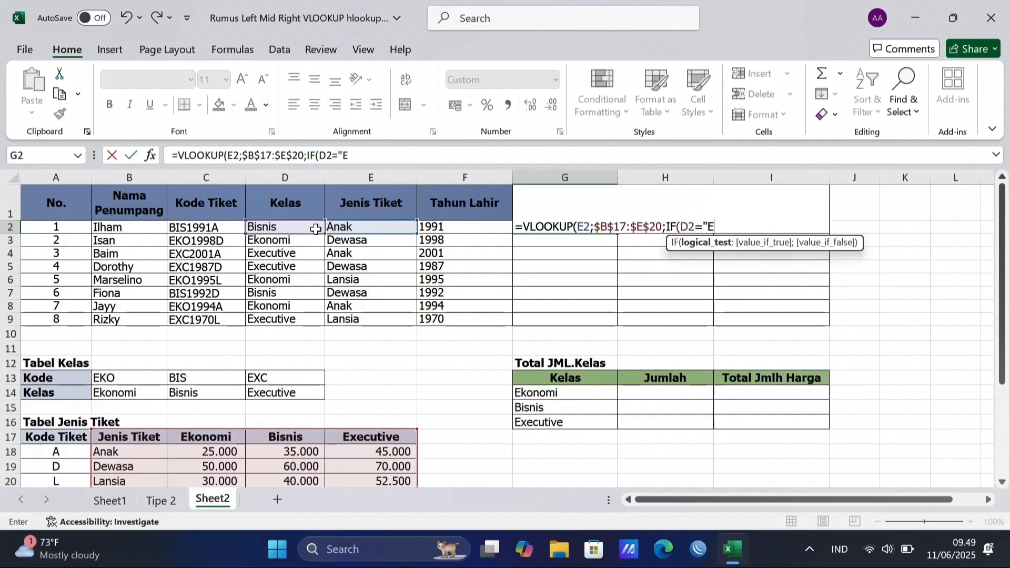
{"action": "type", "text": "konomi\";"}
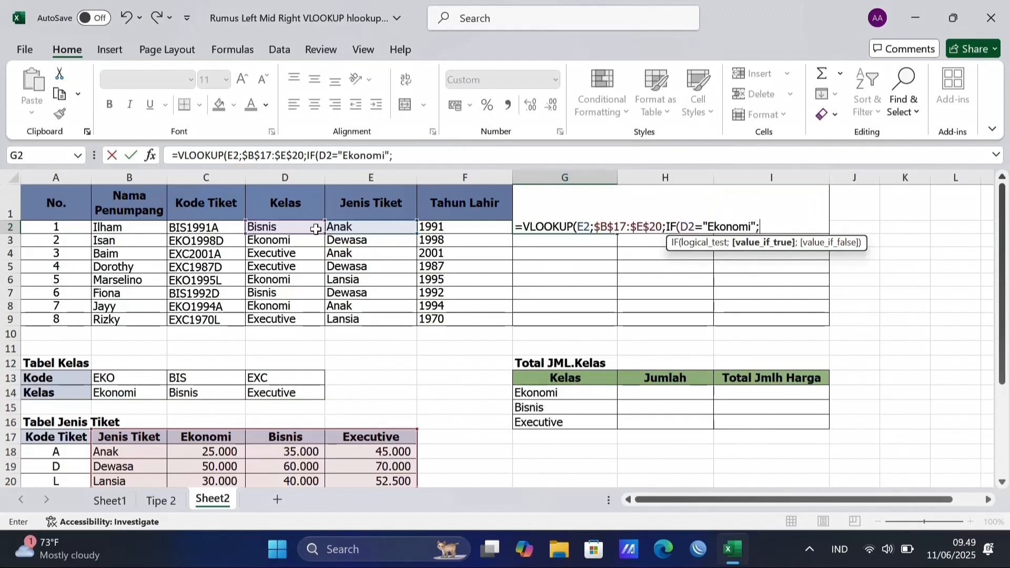
{"action": "type", "text": "2"}
{"action": "scroll", "coordinate": [228, 381], "scroll_direction": "down", "scroll_amount": 1}
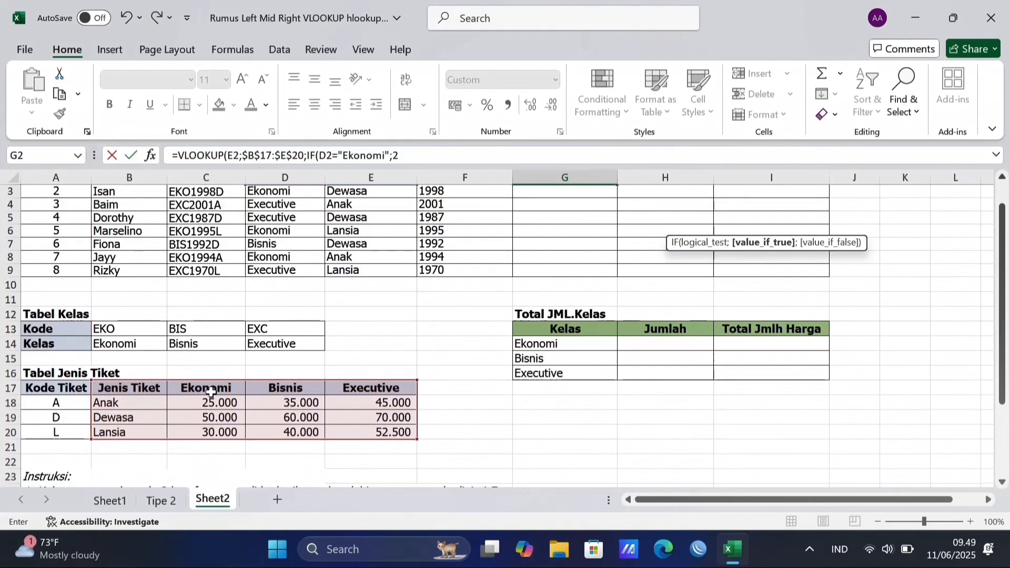
{"action": "scroll", "coordinate": [232, 387], "scroll_direction": "up", "scroll_amount": 1}
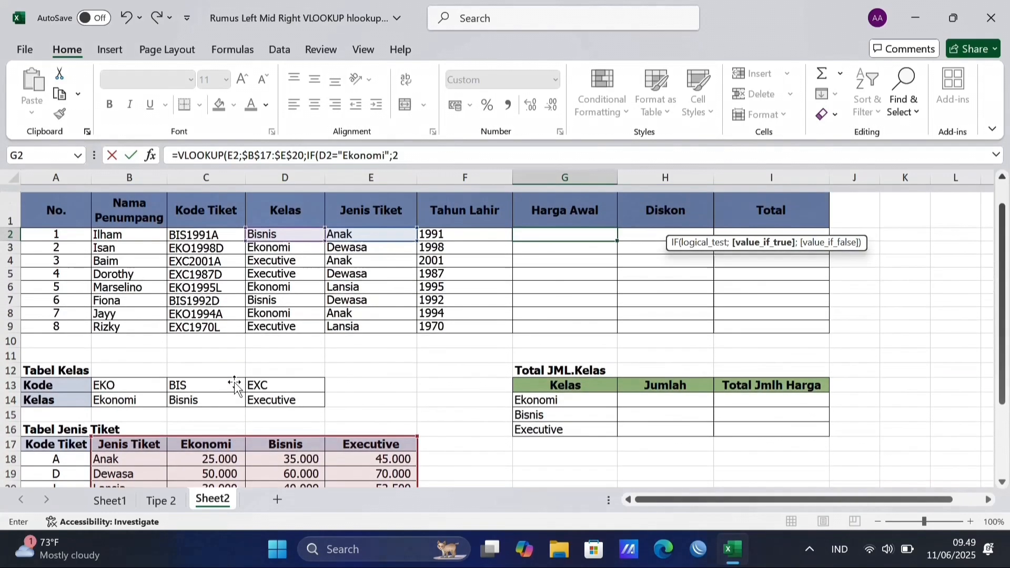
{"action": "type", "text": ";"}
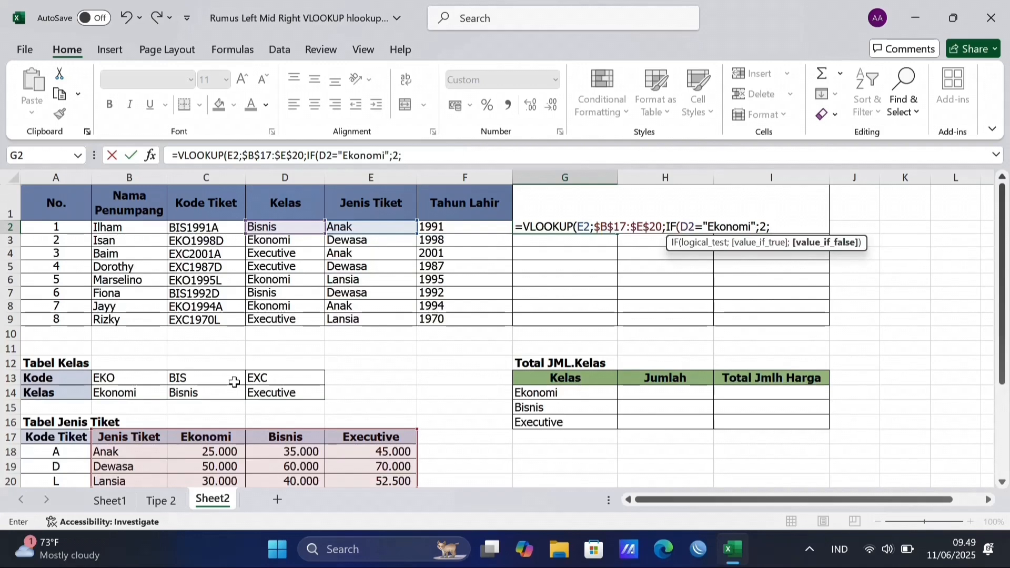
Step: Nest a second IF in the G2 column index that returns 3 when D2="Bisnis"
{"action": "type", "text": "if"}
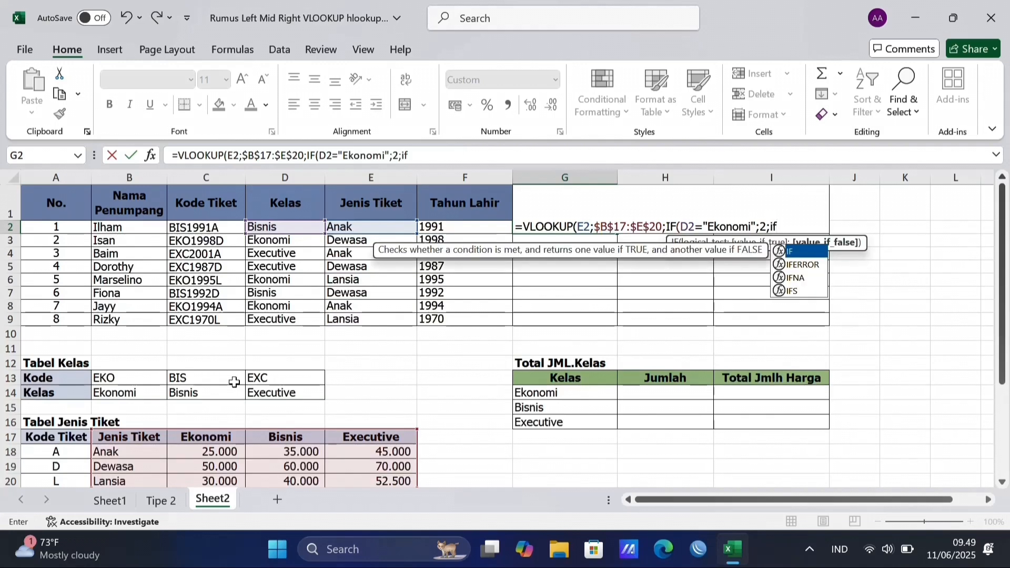
{"action": "key", "text": "Tab"}
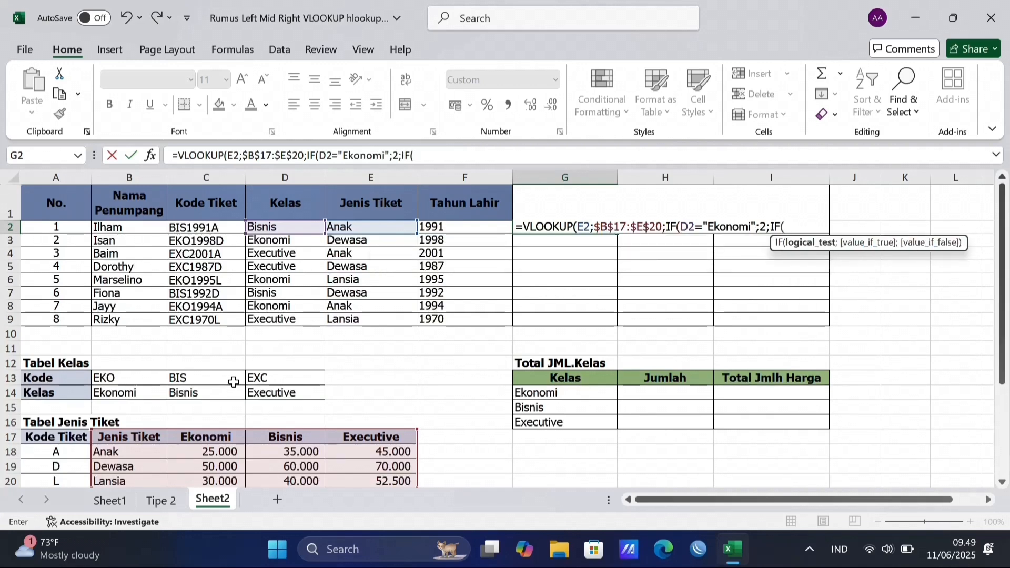
{"action": "left_click", "coordinate": [292, 228]}
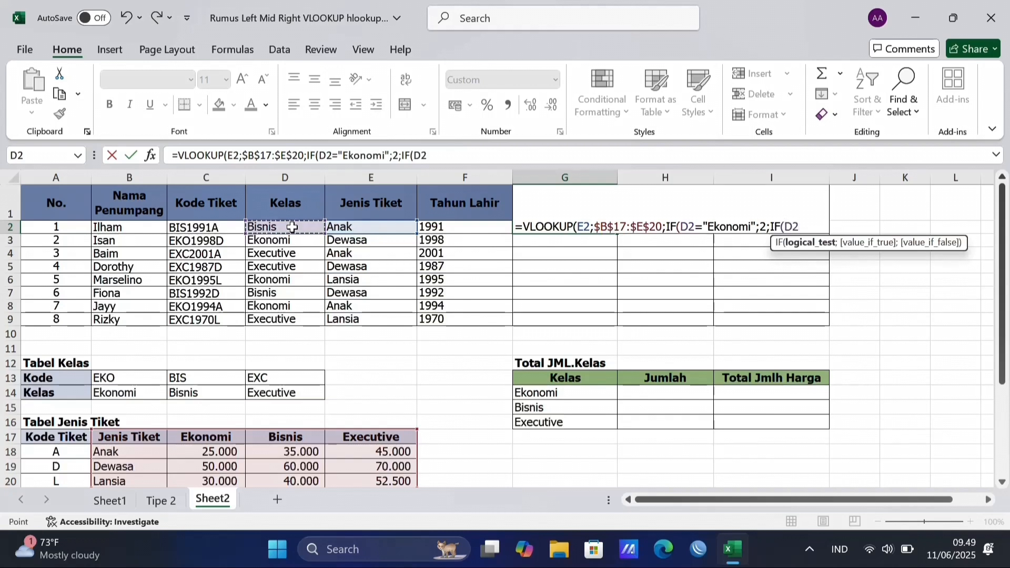
{"action": "type", "text": "=\""}
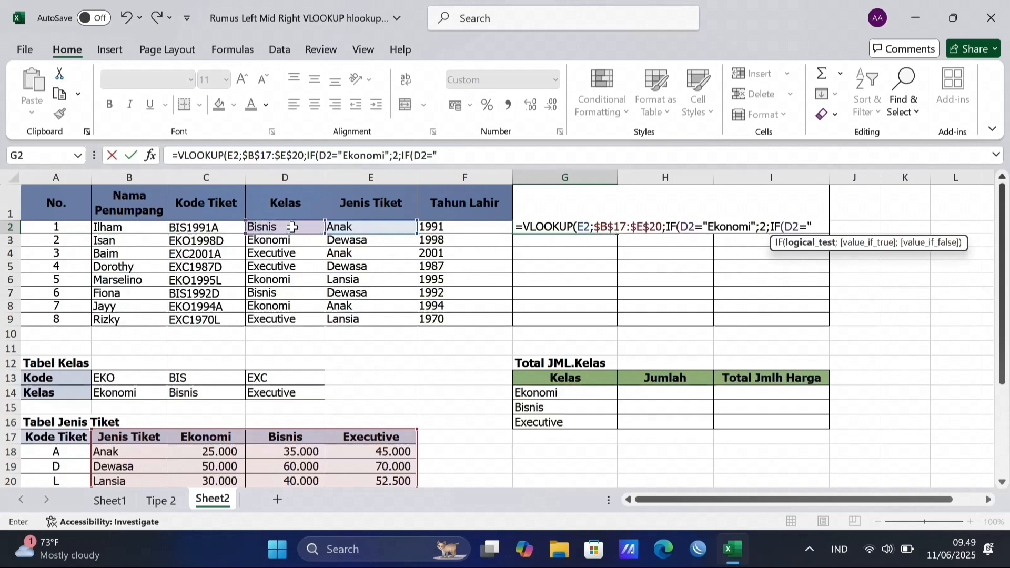
{"action": "type", "text": "Bisnis\""}
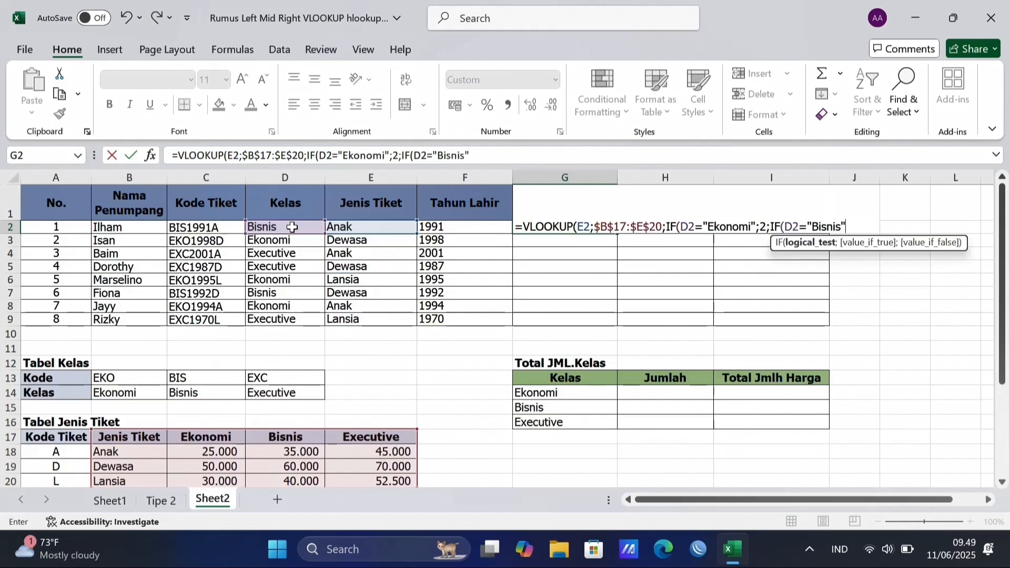
{"action": "type", "text": ";"}
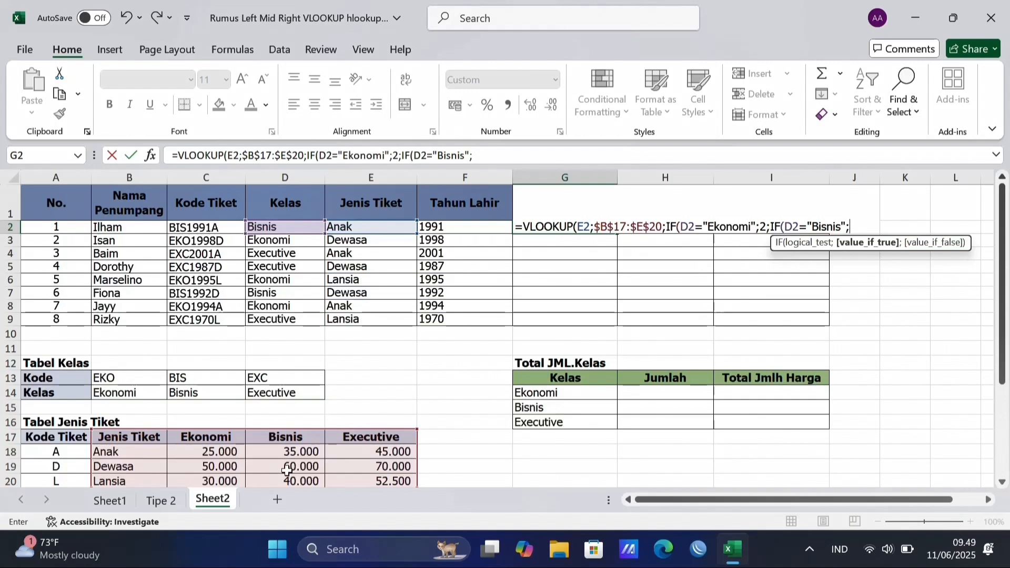
{"action": "scroll", "coordinate": [287, 470], "scroll_direction": "down", "scroll_amount": 1}
{"action": "scroll", "coordinate": [301, 402], "scroll_direction": "up", "scroll_amount": 1}
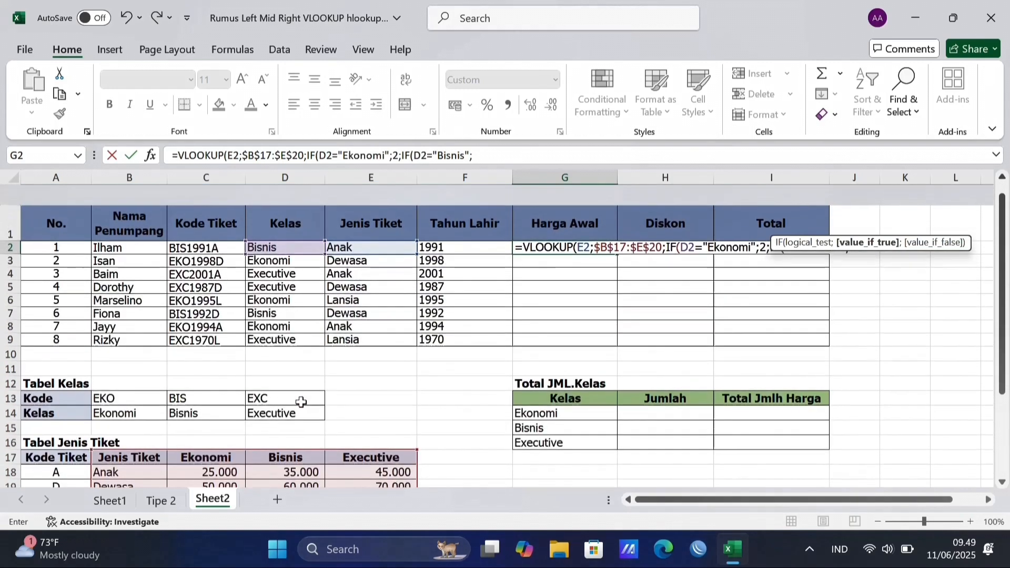
{"action": "type", "text": "3"}
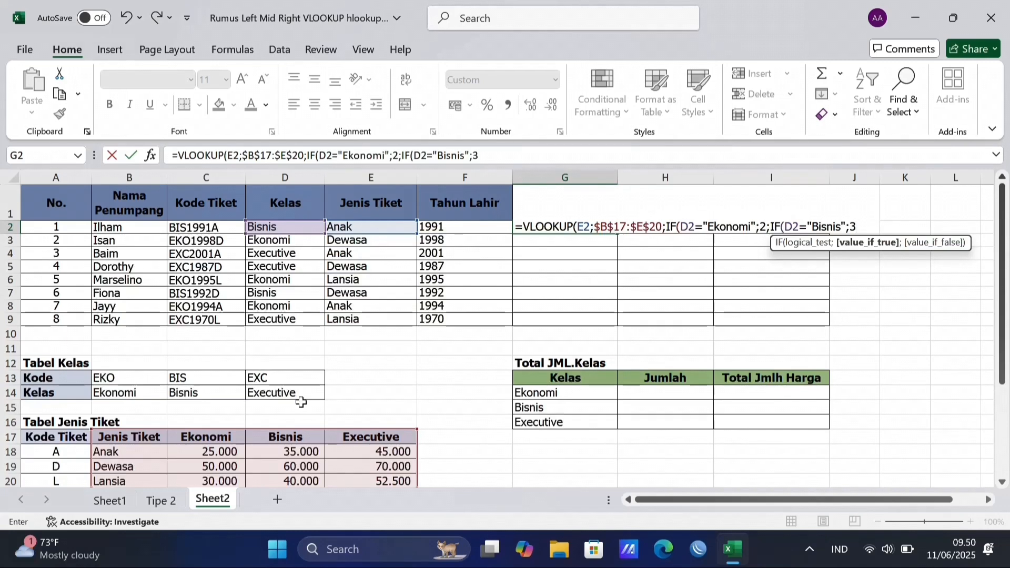
{"action": "type", "text": ";"}
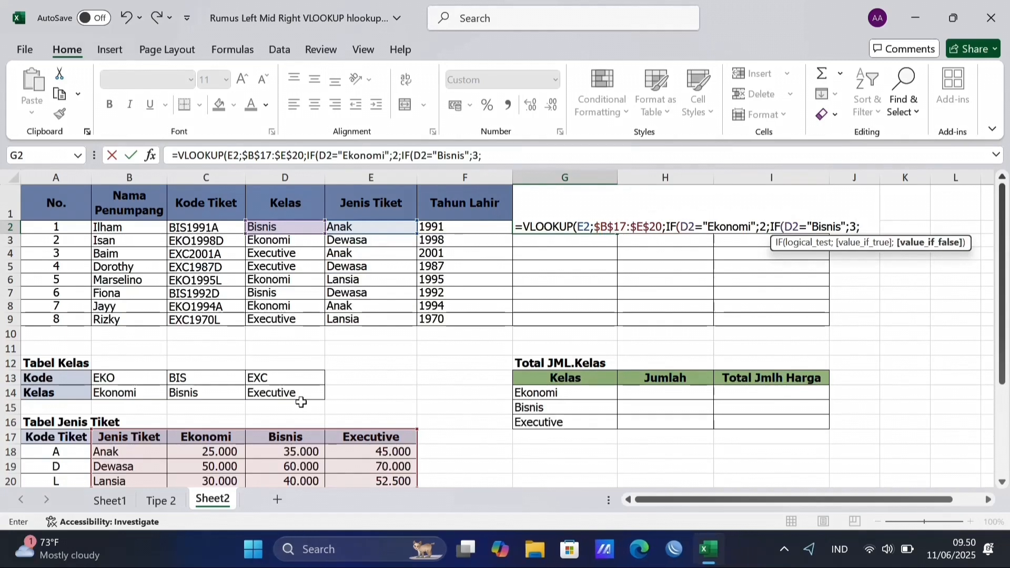
Step: Nest a third IF in the G2 column index that returns 4 when D2="Executive"
{"action": "type", "text": "IF("}
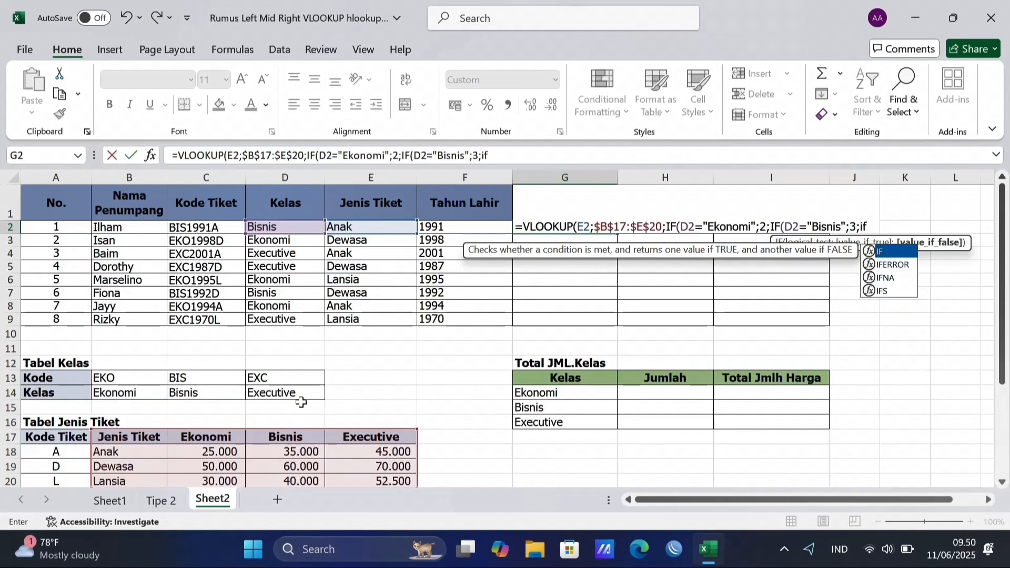
{"action": "left_click", "coordinate": [297, 229]}
{"action": "type", "text": "="}
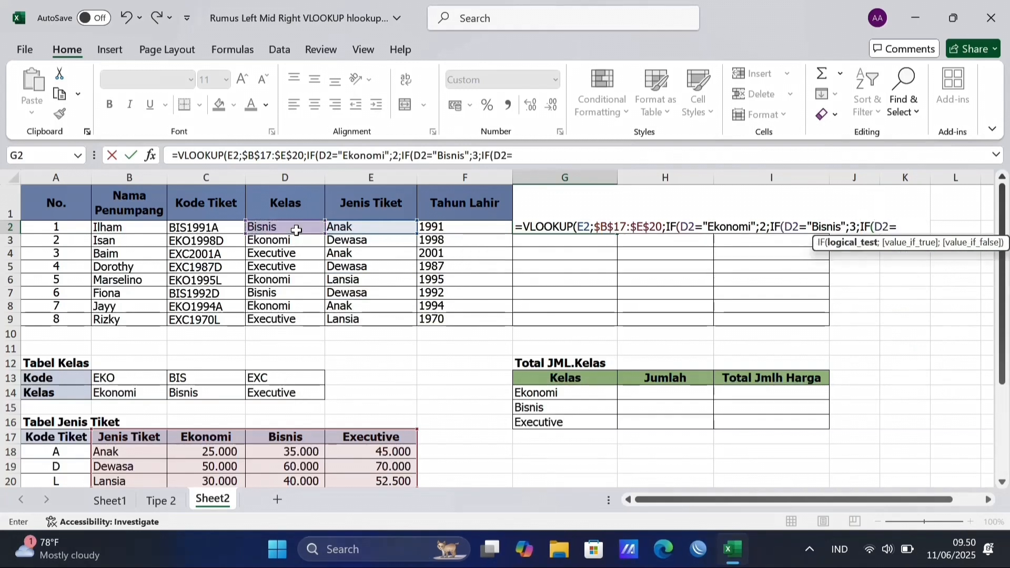
{"action": "type", "text": "\"Executive"}
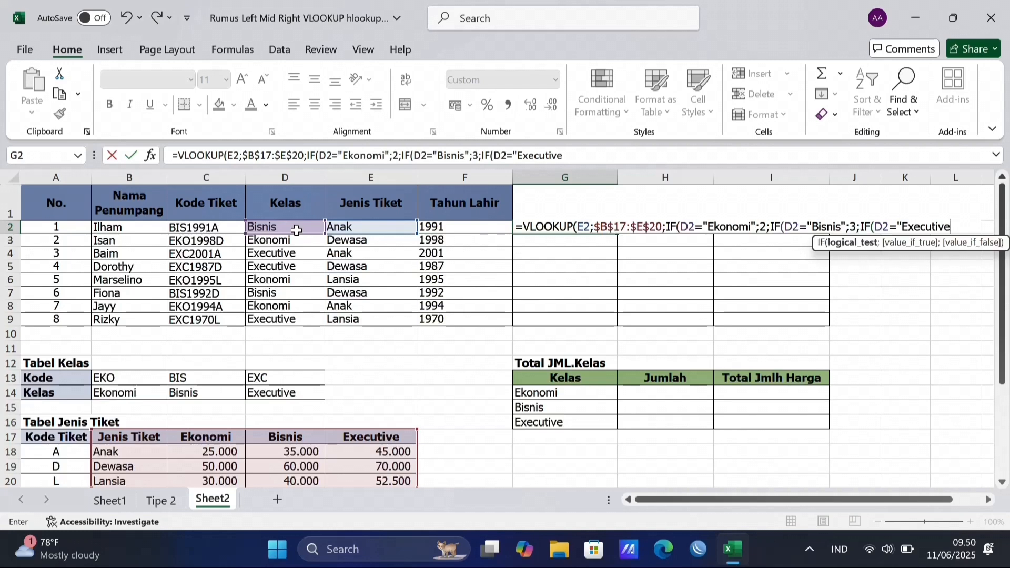
{"action": "type", "text": "\";4"}
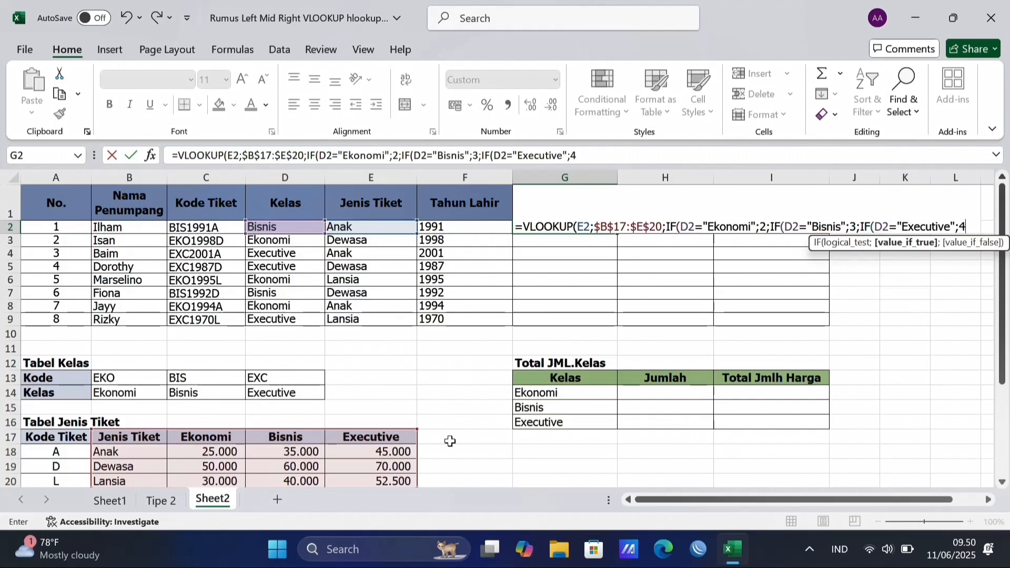
Step: Close the nested IFs and complete the G2 VLOOKUP with range lookup 0 for an exact match
{"action": "type", "text": ")))"}
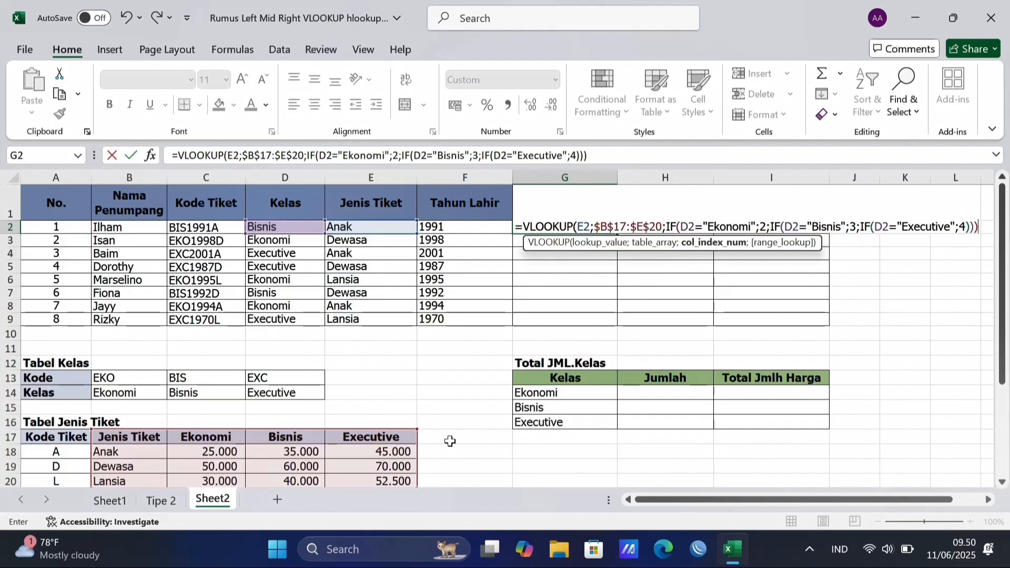
{"action": "type", "text": ";"}
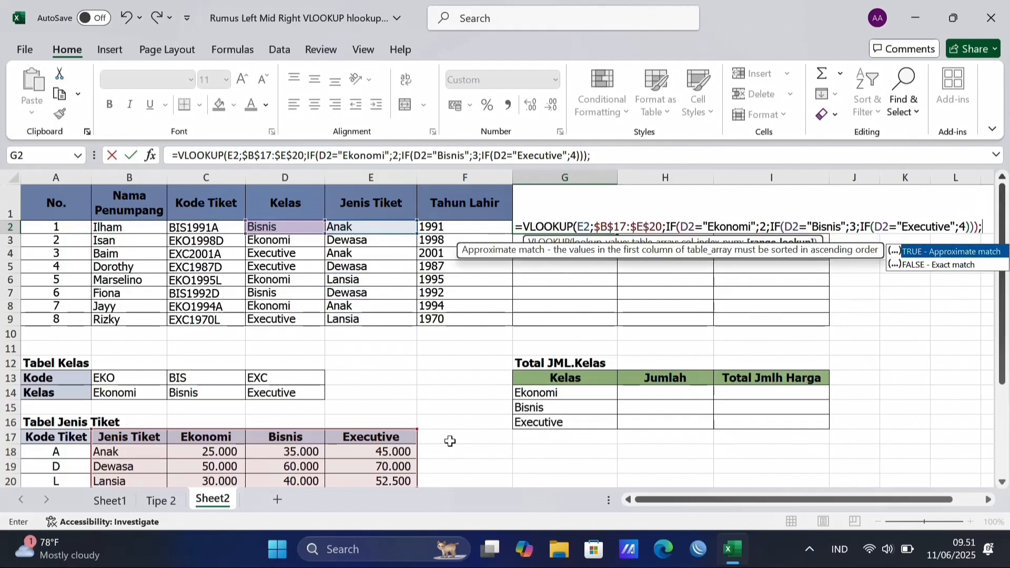
{"action": "type", "text": "0)"}
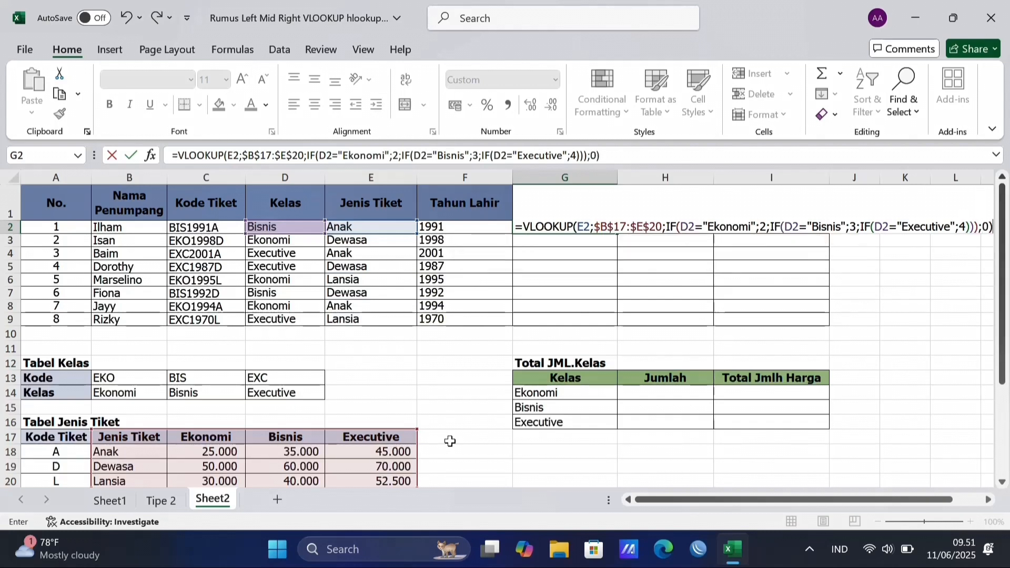
{"action": "key", "text": "Return"}
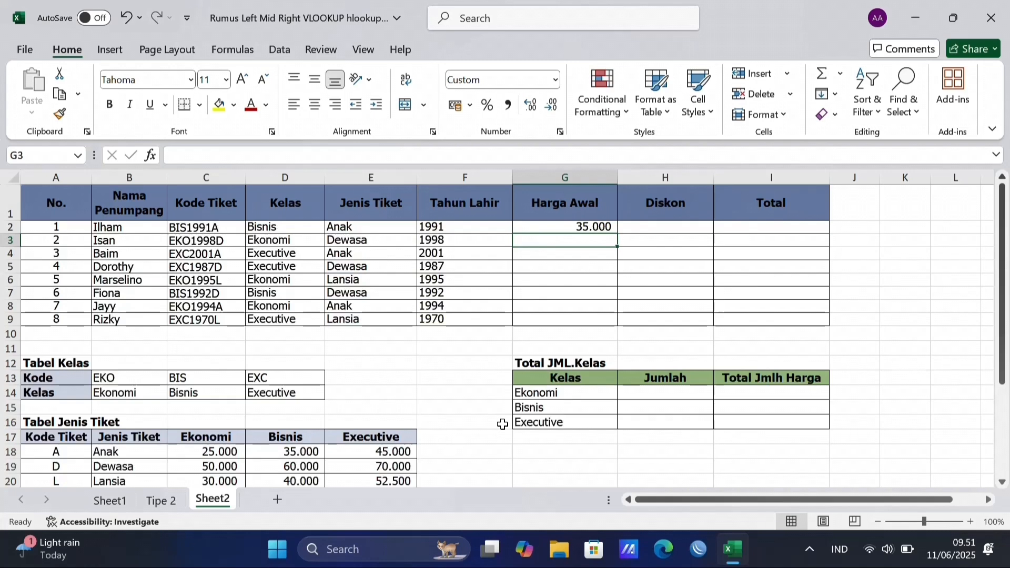
Step: Clear the nested-IF VLOOKUP formula from G2 under Harga Awal
{"action": "left_click", "coordinate": [593, 228]}
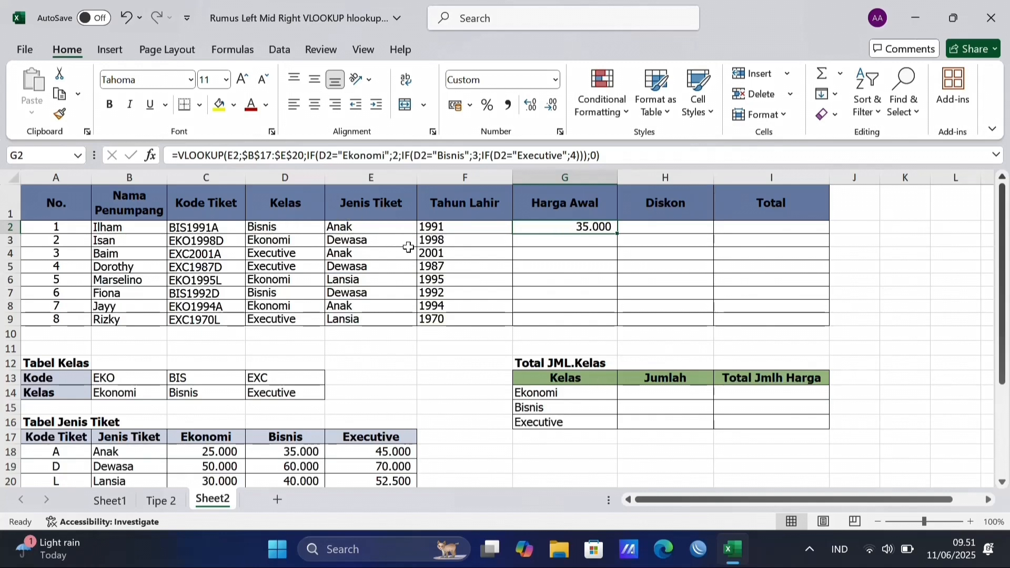
{"action": "key", "text": "Down"}
{"action": "left_click", "coordinate": [598, 228]}
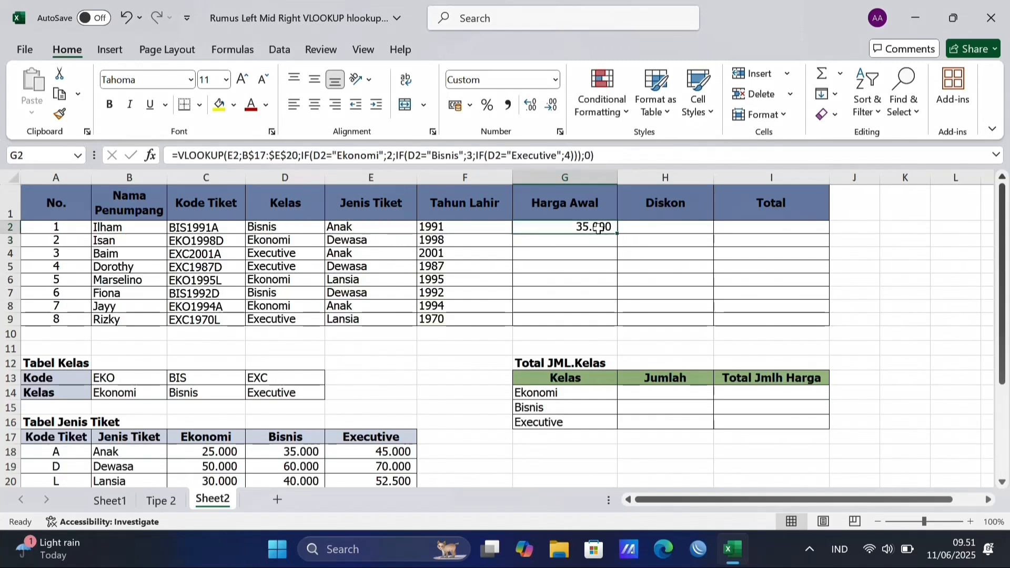
{"action": "key", "text": "Delete"}
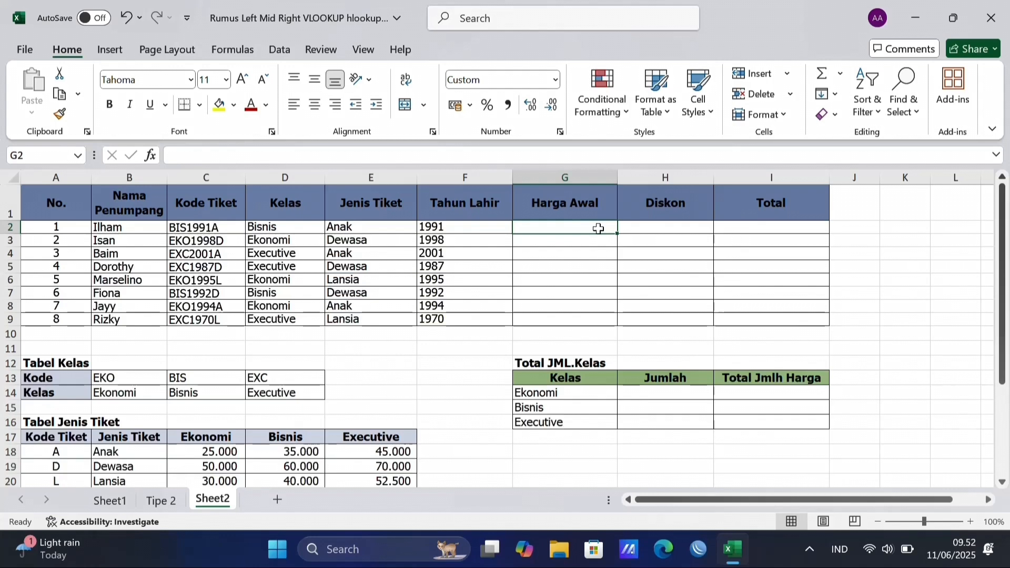
Step: Start a new VLOOKUP in G2 under Harga Awal with E2 as the lookup value
{"action": "type", "text": "="}
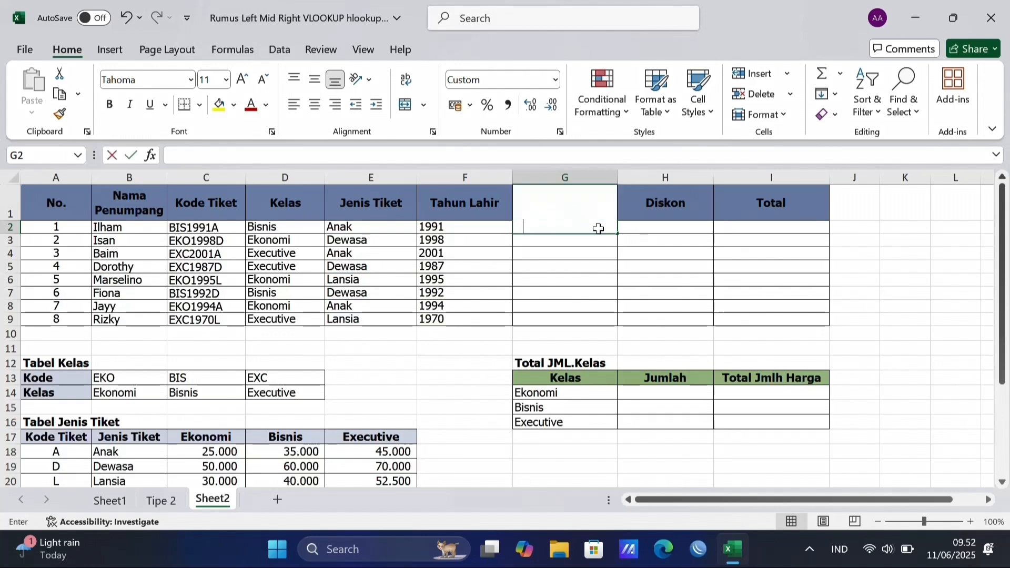
{"action": "type", "text": "v"}
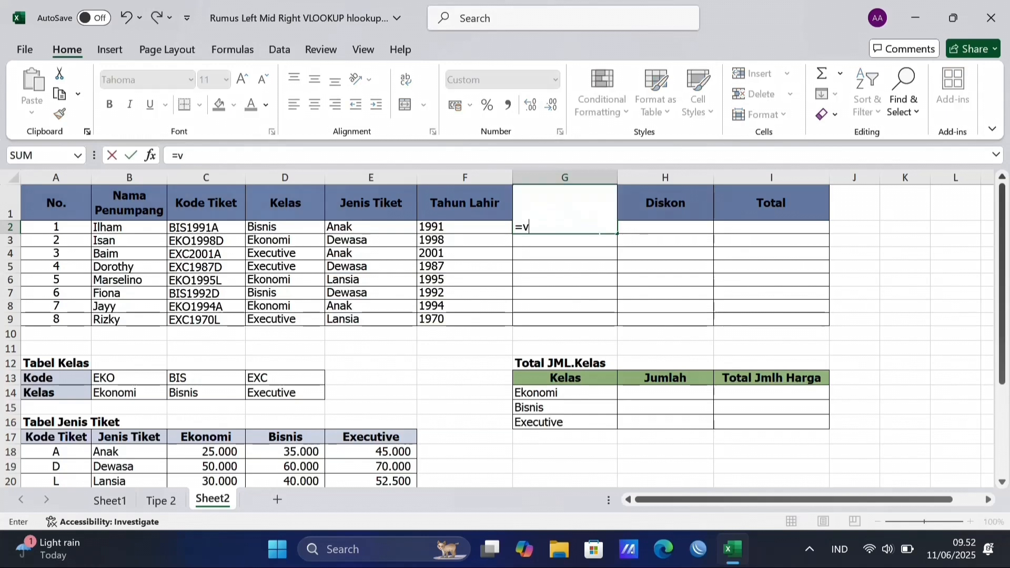
{"action": "type", "text": "lo"}
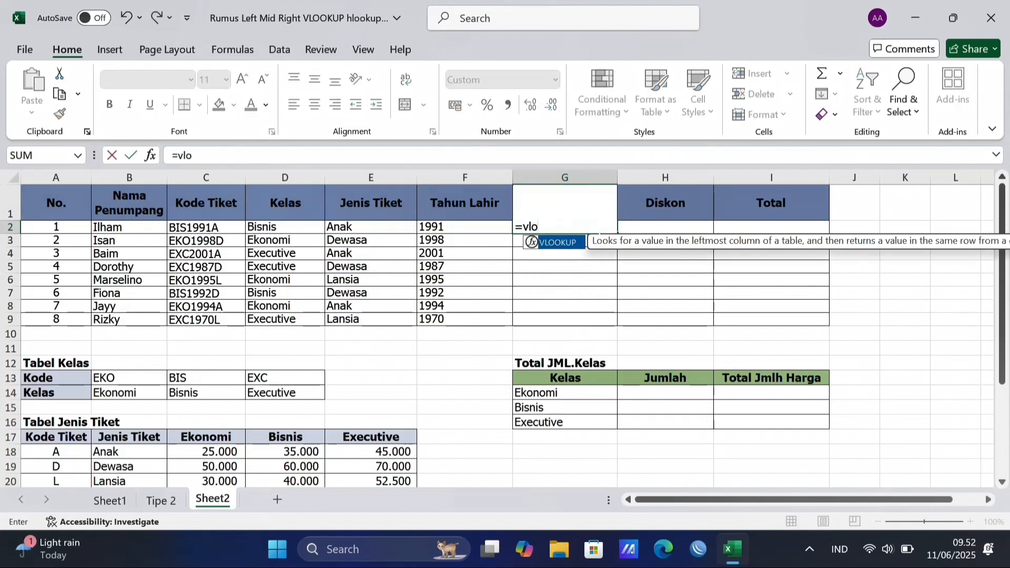
{"action": "key", "text": "Tab"}
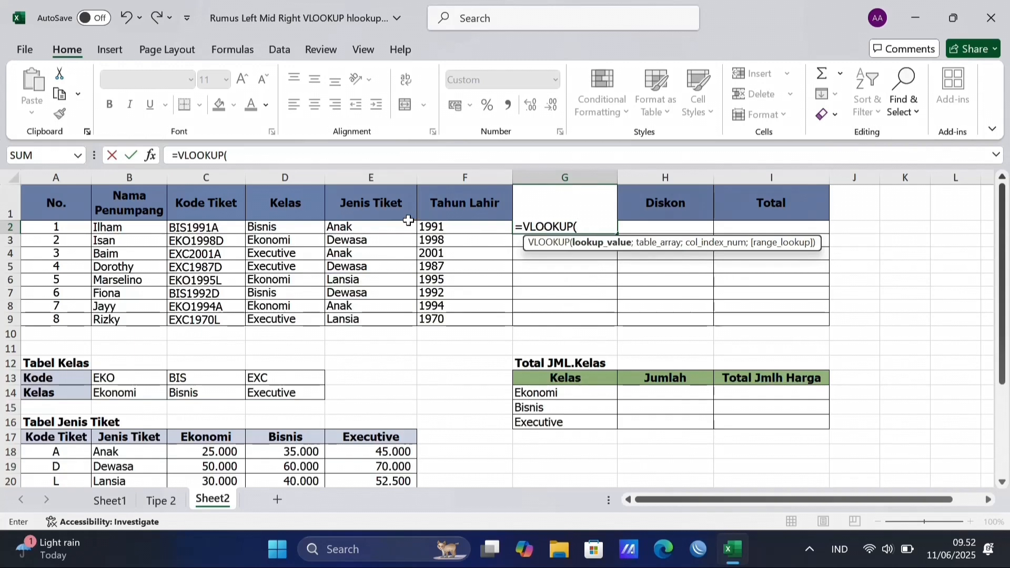
{"action": "left_click", "coordinate": [392, 228]}
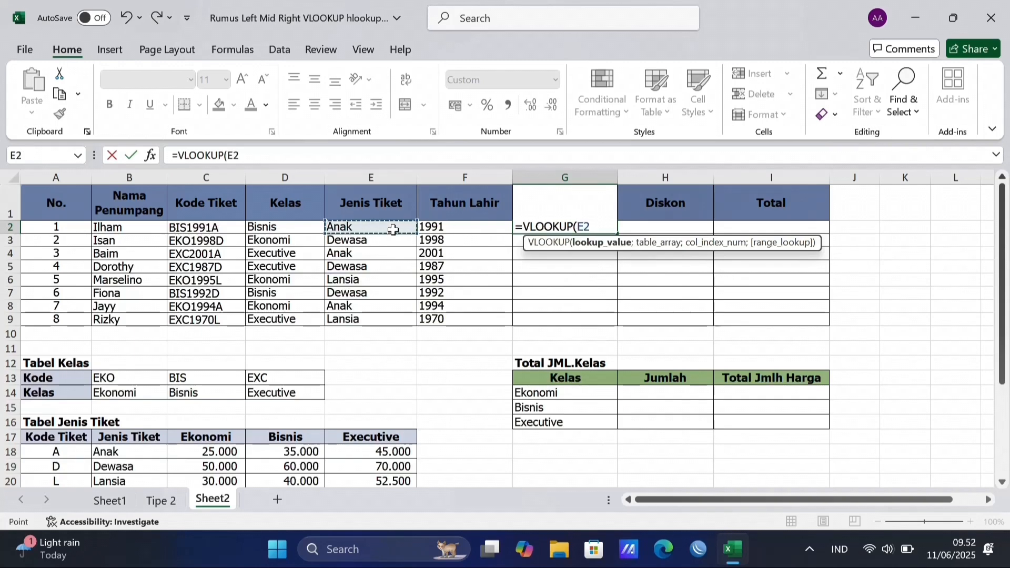
{"action": "type", "text": ";"}
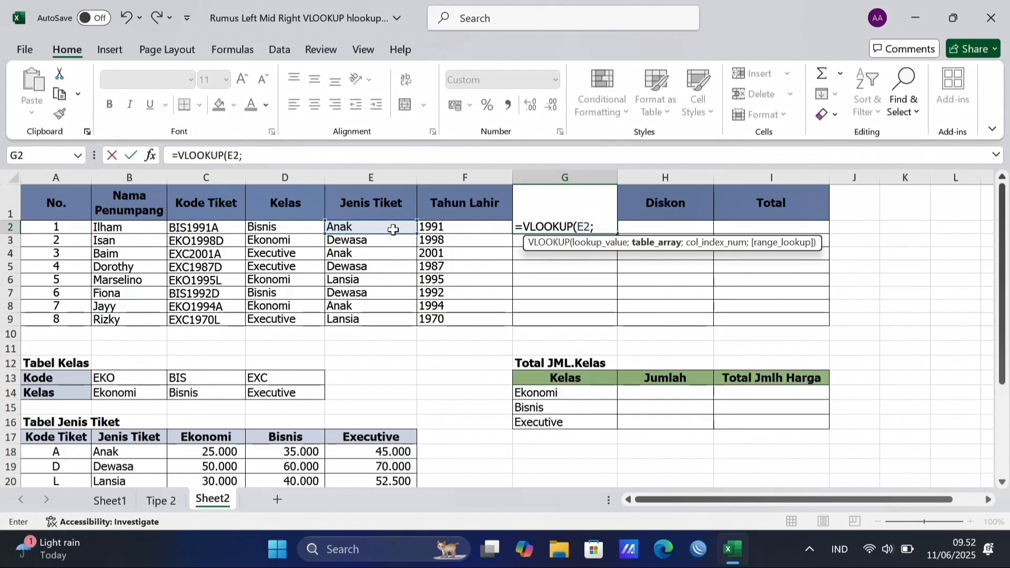
Step: Set the table array of the new G2 VLOOKUP to the absolute range $B$17:$E$20 in Tabel Jenis Tiket
{"action": "scroll", "coordinate": [263, 358], "scroll_direction": "down", "scroll_amount": 1}
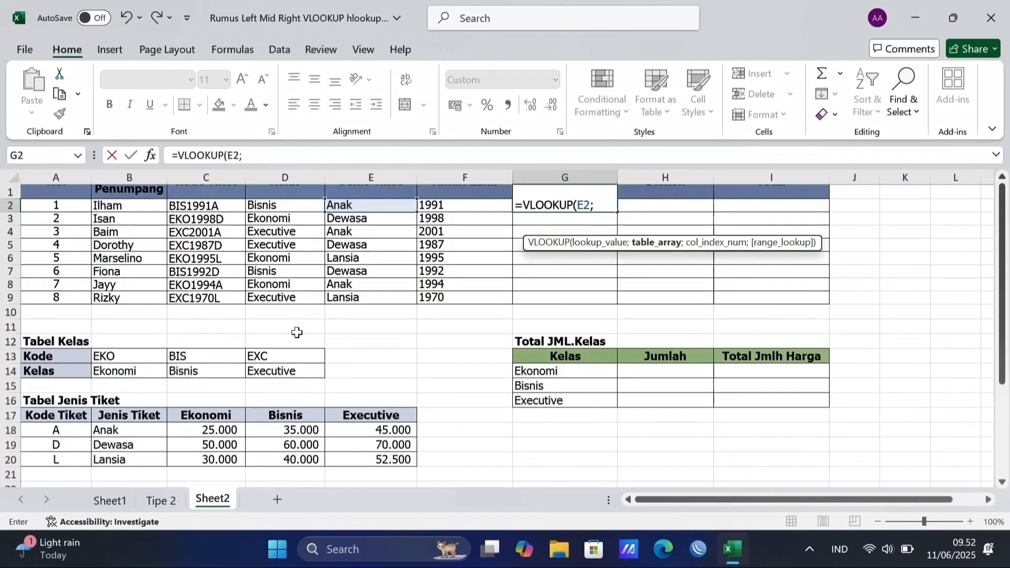
{"action": "left_click_drag", "start_coordinate": [134, 401], "coordinate": [370, 446]}
{"action": "scroll", "coordinate": [369, 446], "scroll_direction": "up", "scroll_amount": 1}
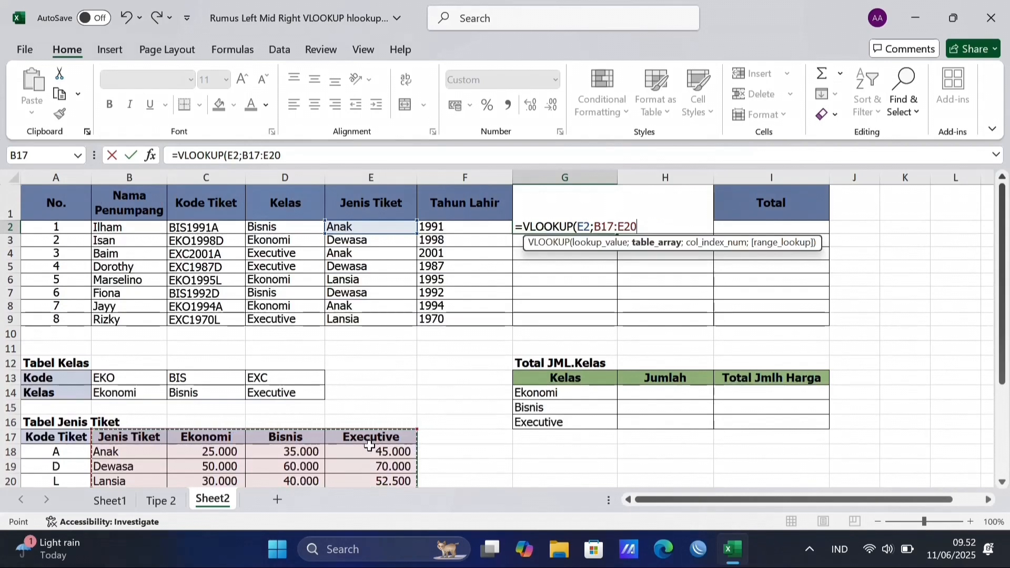
{"action": "key", "text": "F4"}
{"action": "type", "text": ";"}
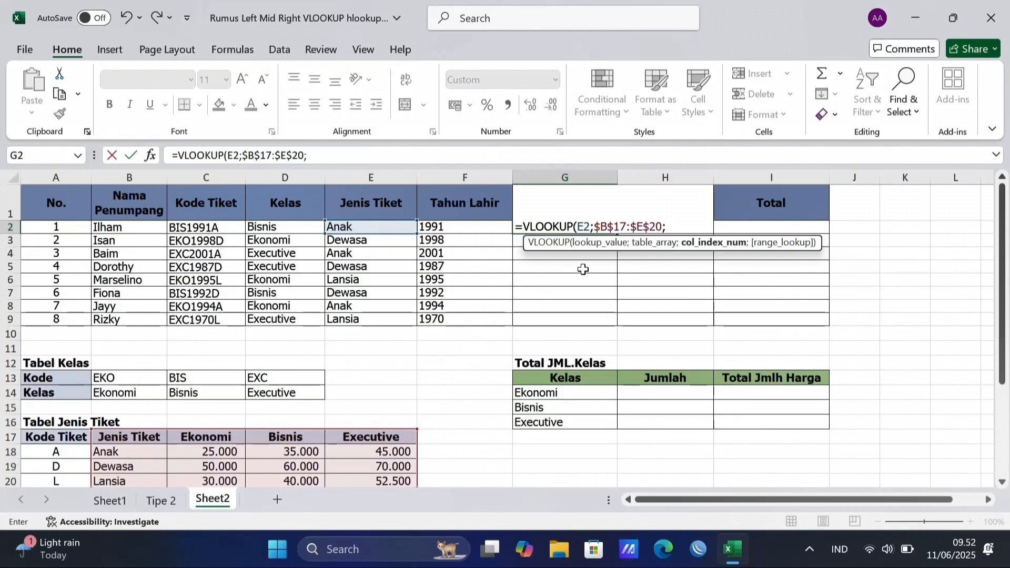
Step: Use MATCH(D2;$B$17:$E$17;0) as the column index of the G2 VLOOKUP, matching the class against the Tabel Jenis Tiket headers
{"action": "type", "text": "mat"}
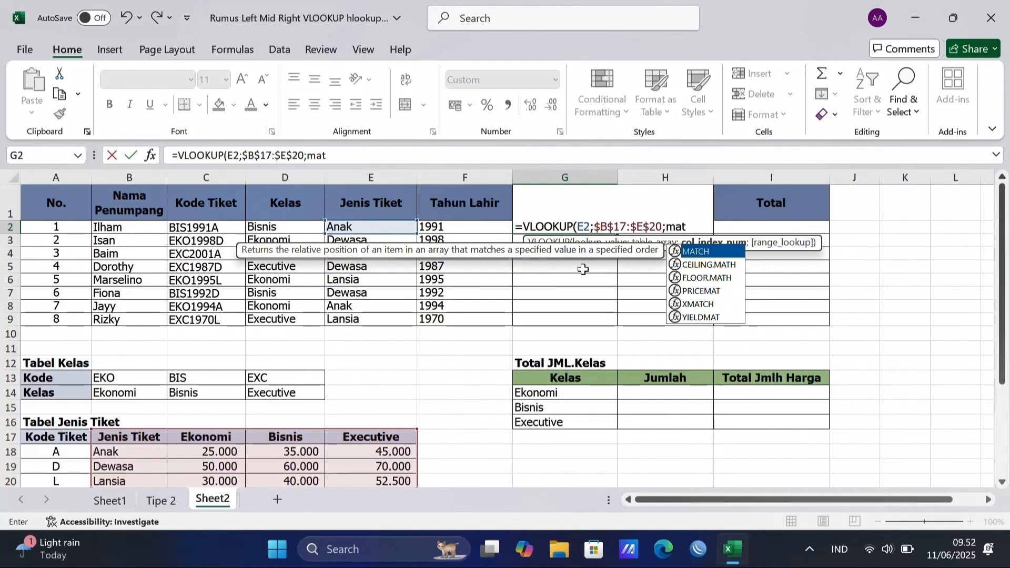
{"action": "key", "text": "Tab"}
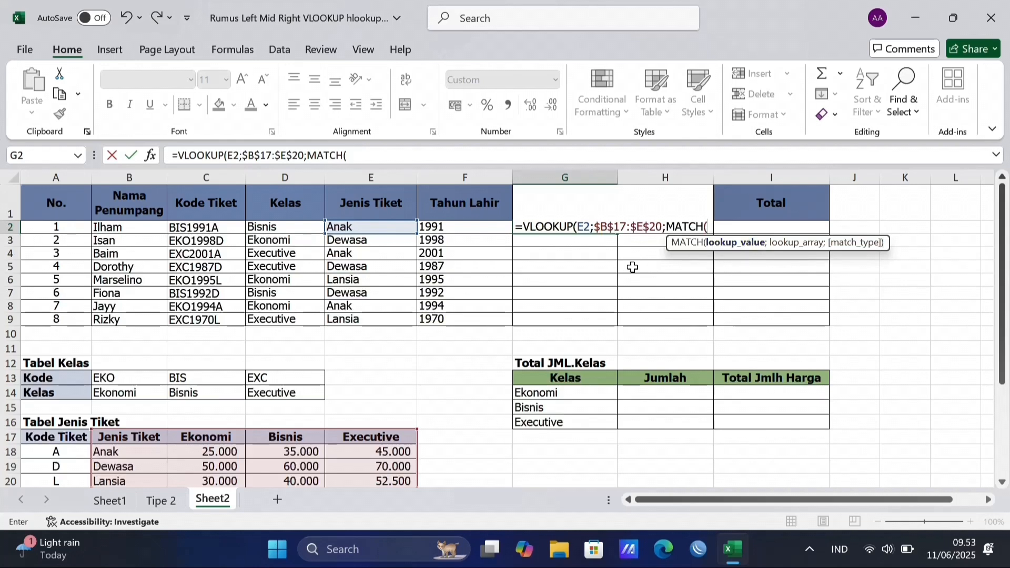
{"action": "left_click", "coordinate": [305, 230]}
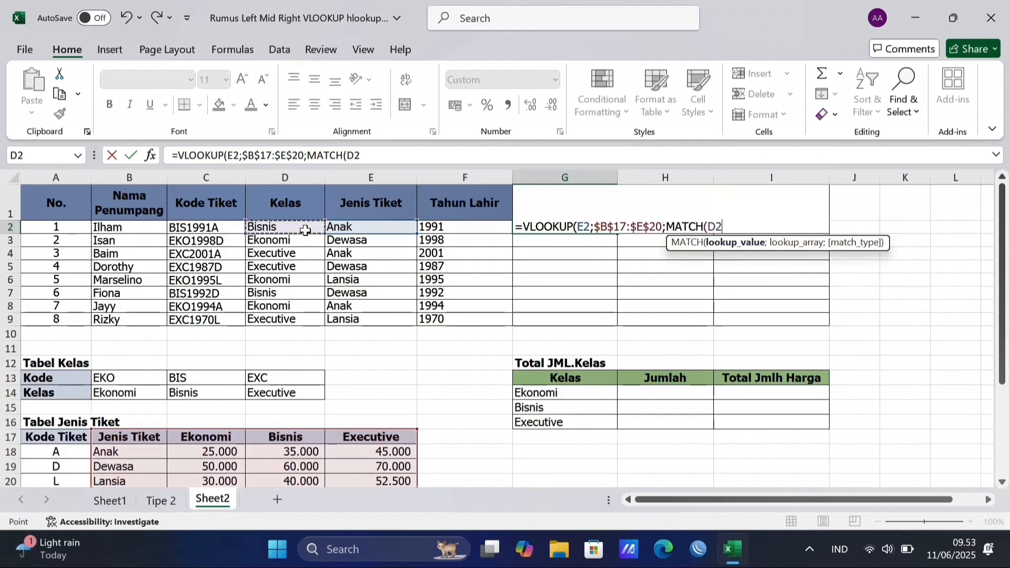
{"action": "type", "text": ";"}
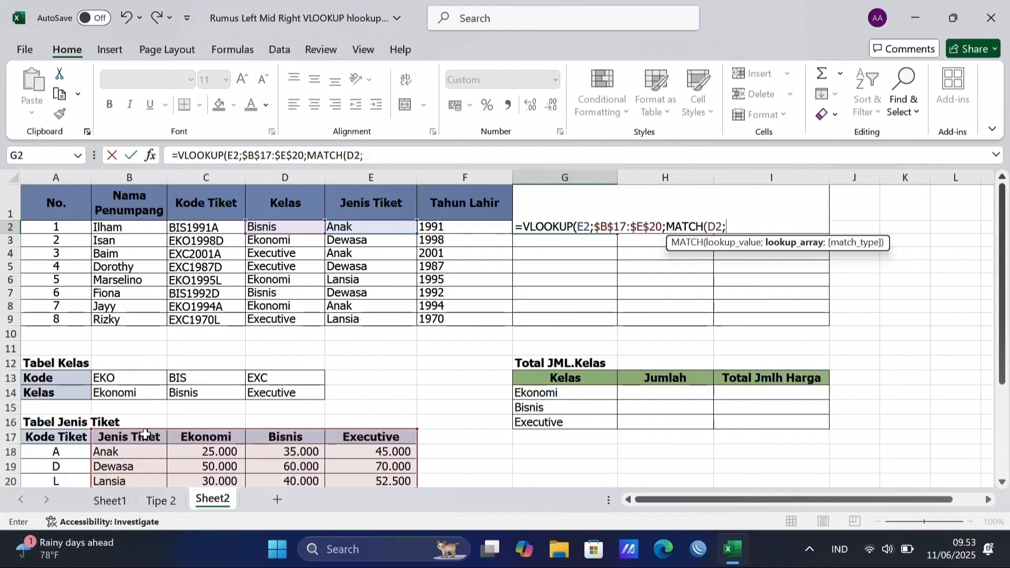
{"action": "left_click_drag", "start_coordinate": [147, 435], "coordinate": [351, 435]}
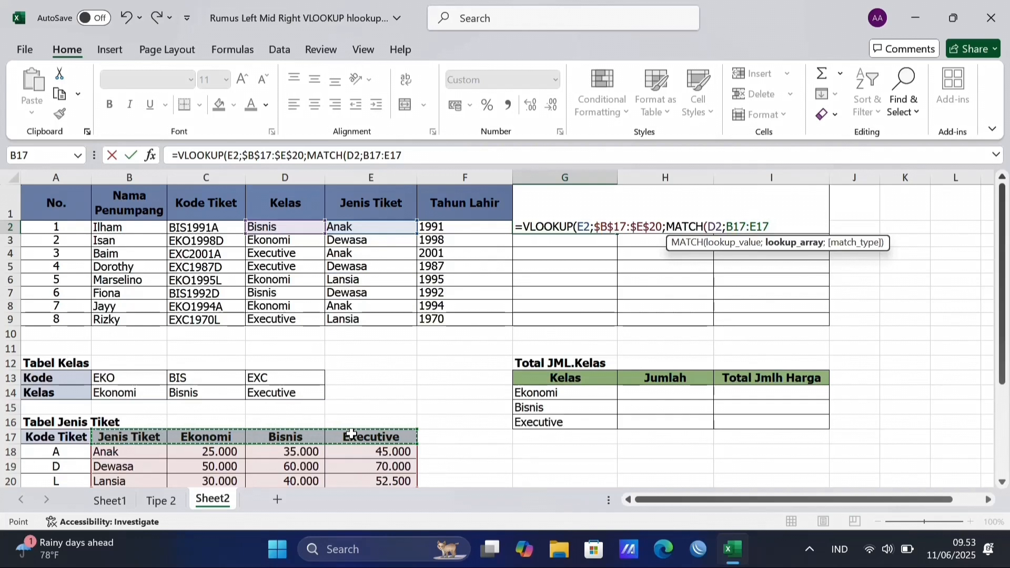
{"action": "key", "text": "F4"}
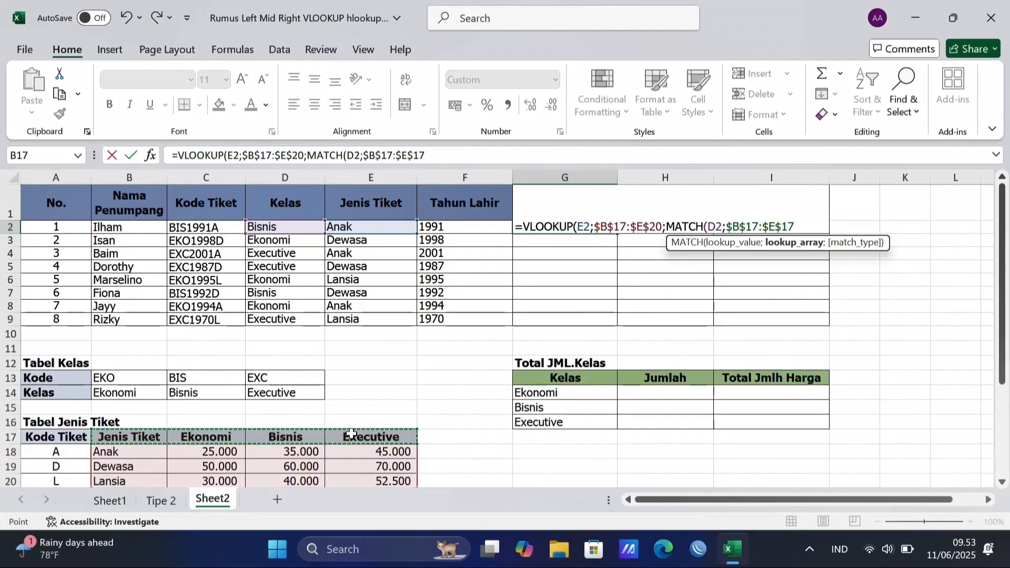
{"action": "type", "text": ";"}
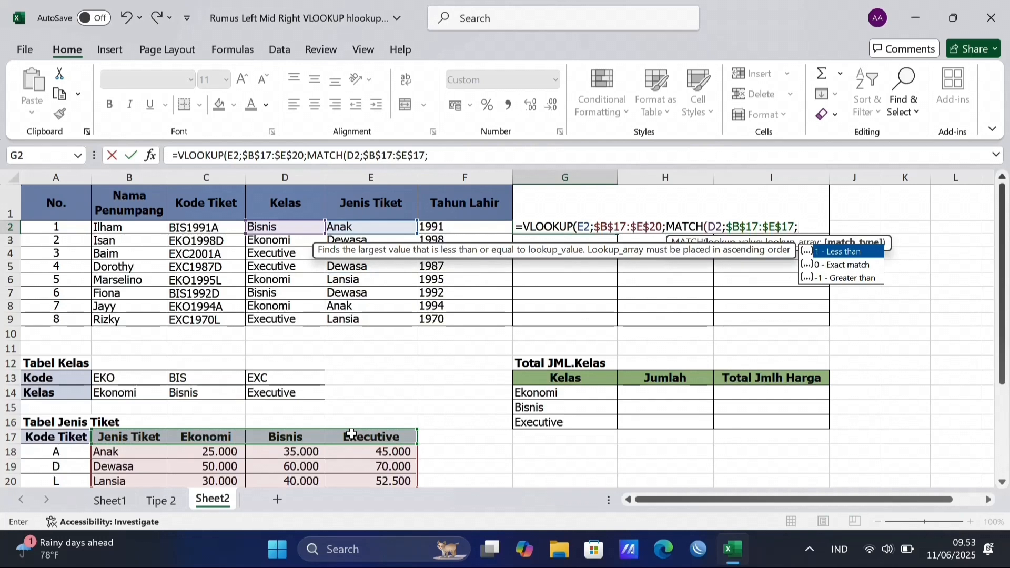
{"action": "type", "text": "0"}
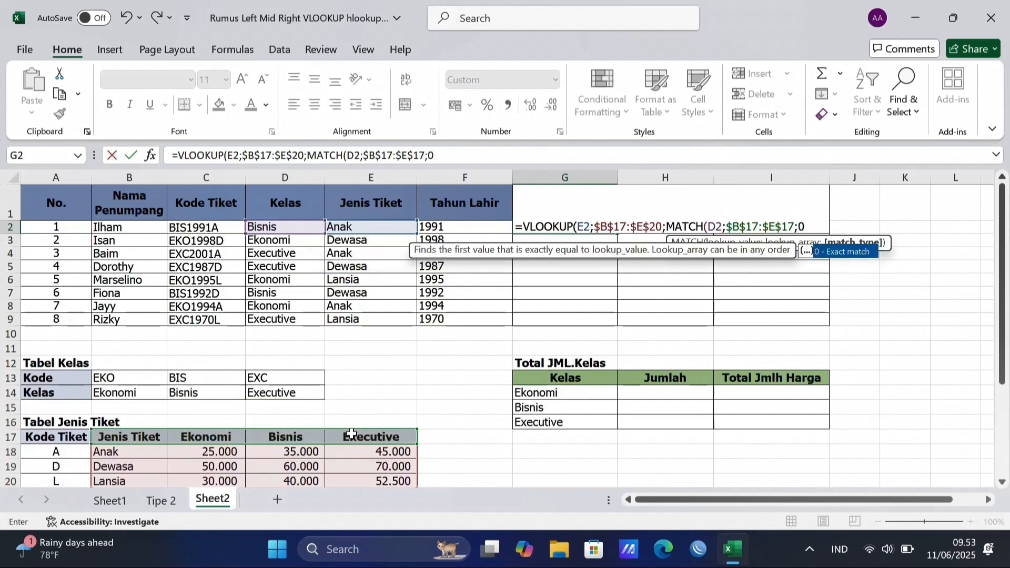
{"action": "type", "text": ")"}
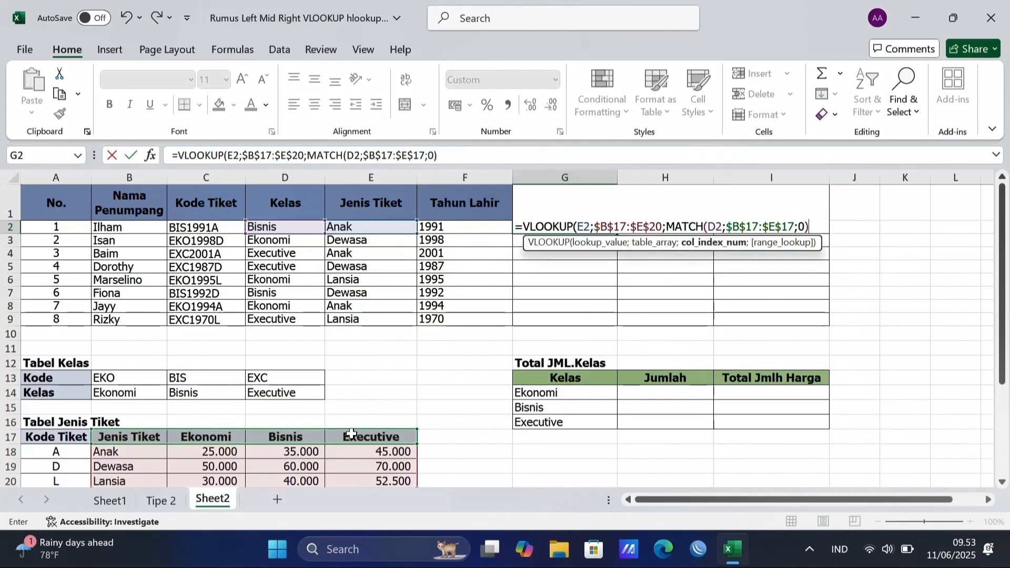
Step: Complete the G2 VLOOKUP with range lookup 0 and fill the formula down through G9
{"action": "type", "text": ";0"}
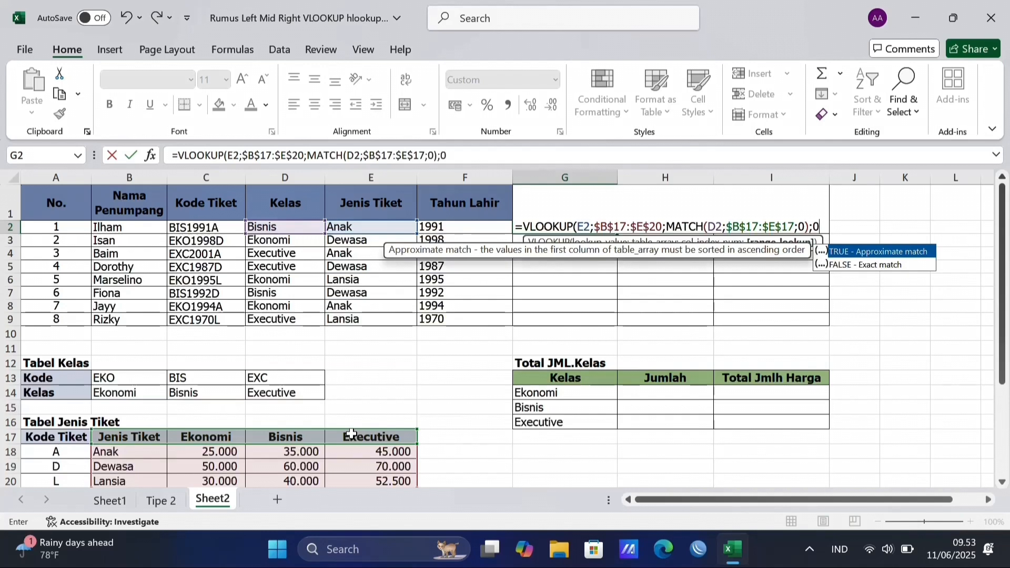
{"action": "type", "text": ")"}
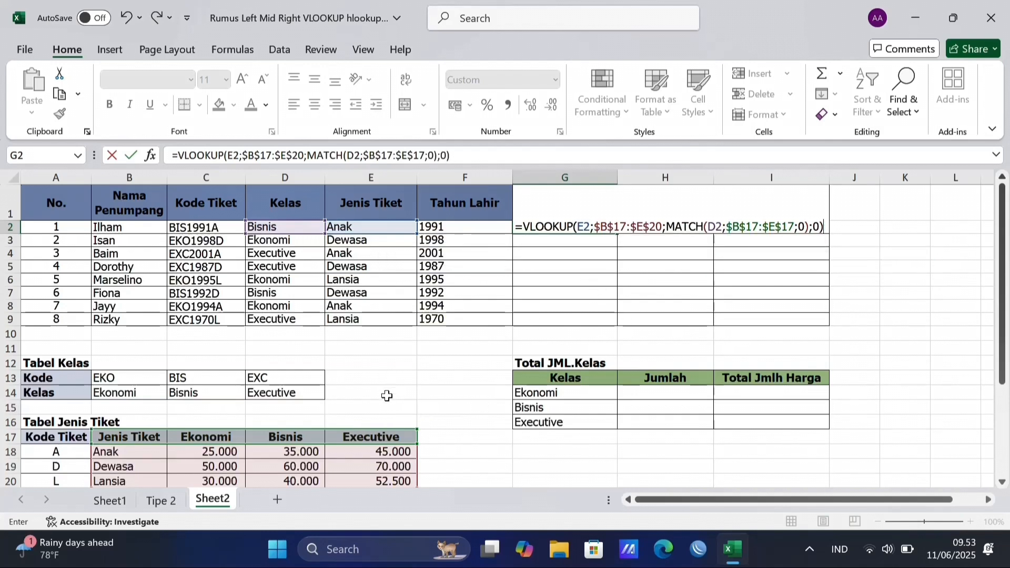
{"action": "key", "text": "Return"}
{"action": "left_click", "coordinate": [582, 226]}
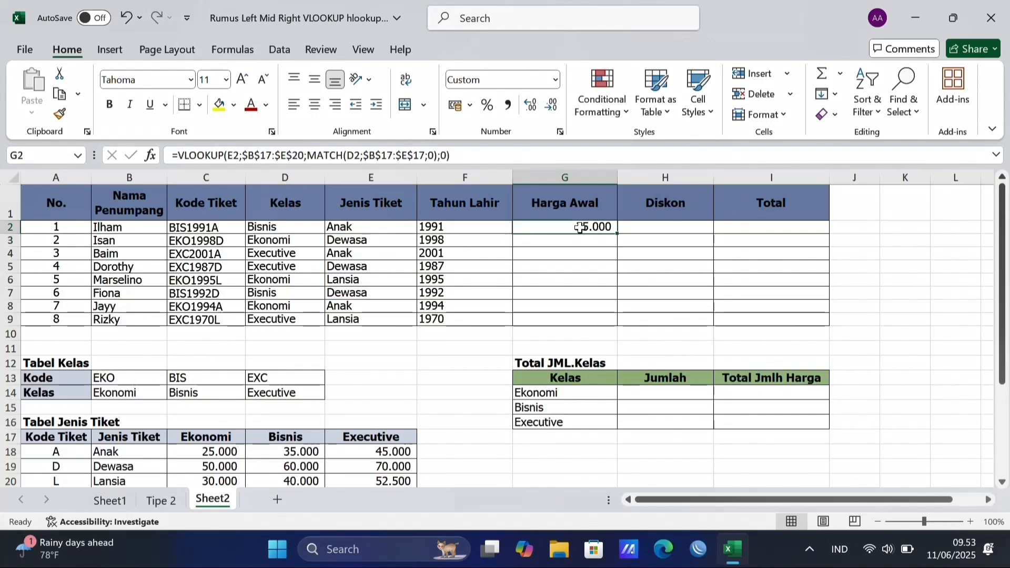
{"action": "left_click_drag", "start_coordinate": [618, 234], "coordinate": [617, 320]}
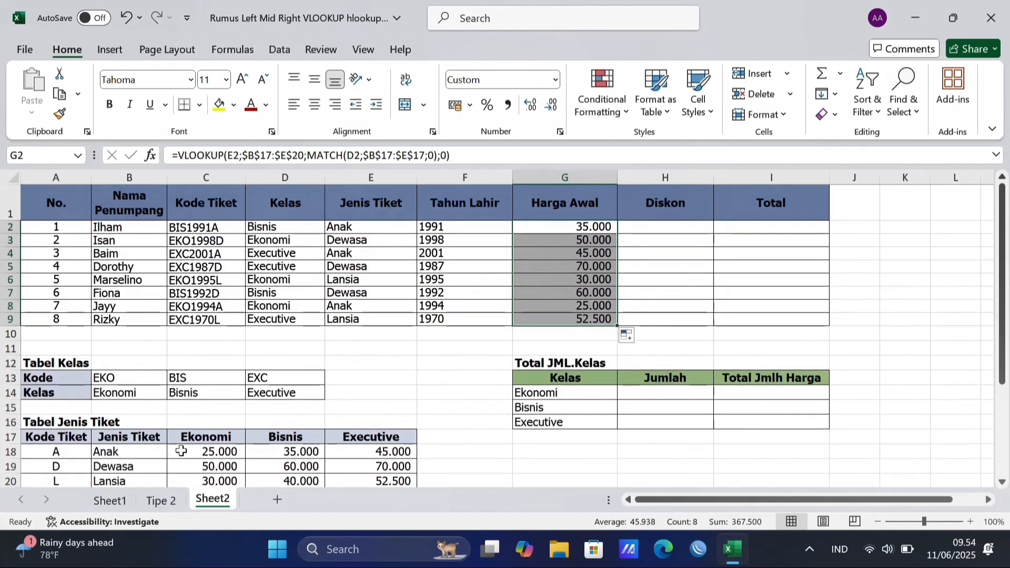
Step: Check the Anak price for Bisnis in Tabel Jenis Tiket against the first Harga Awal result
{"action": "left_click", "coordinate": [259, 435]}
{"action": "left_click", "coordinate": [148, 451]}
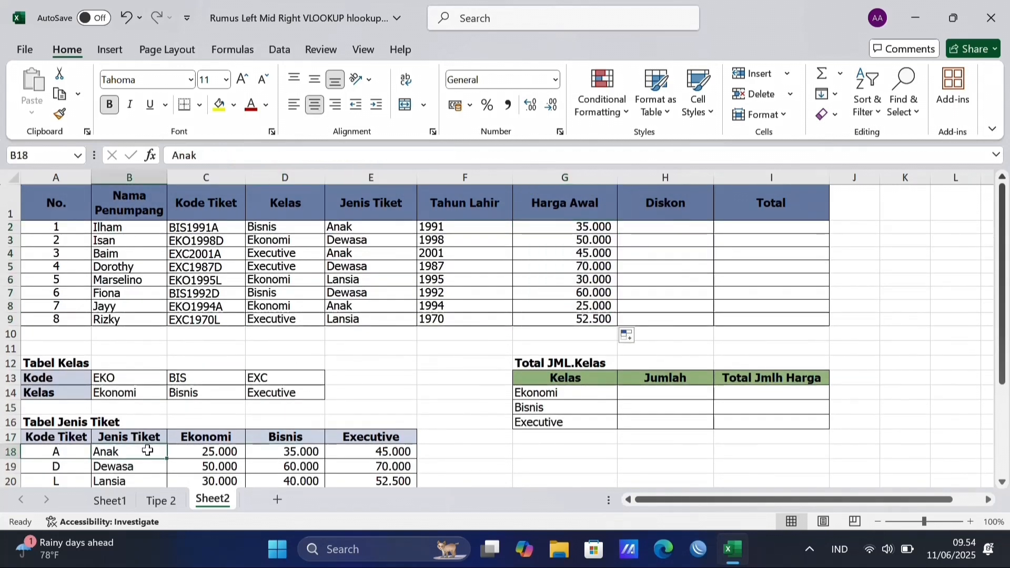
{"action": "left_click", "coordinate": [288, 451]}
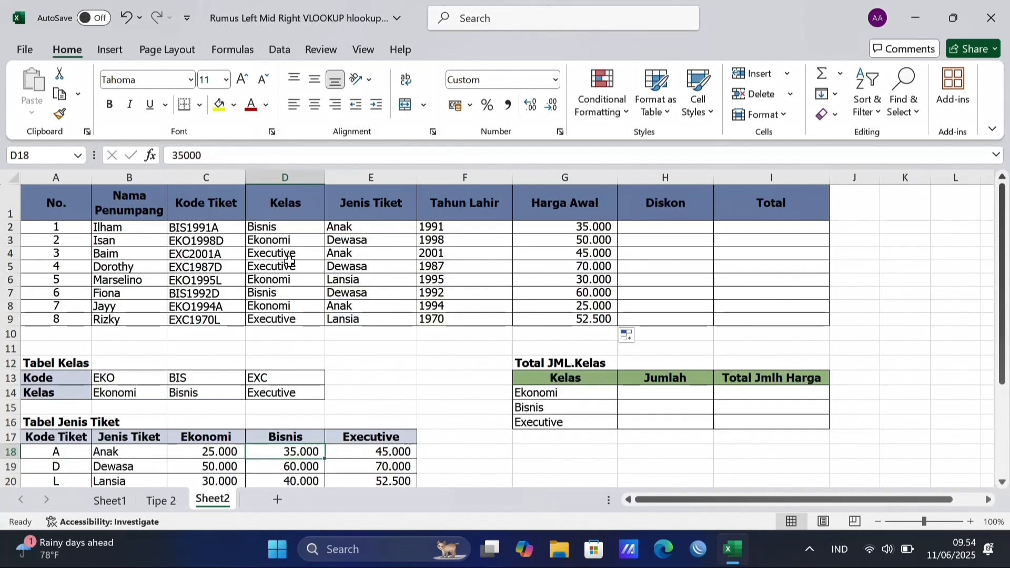
Step: Check the Anak price for Executive in Tabel Jenis Tiket against the Harga Awal result in row 4
{"action": "left_click", "coordinate": [274, 254]}
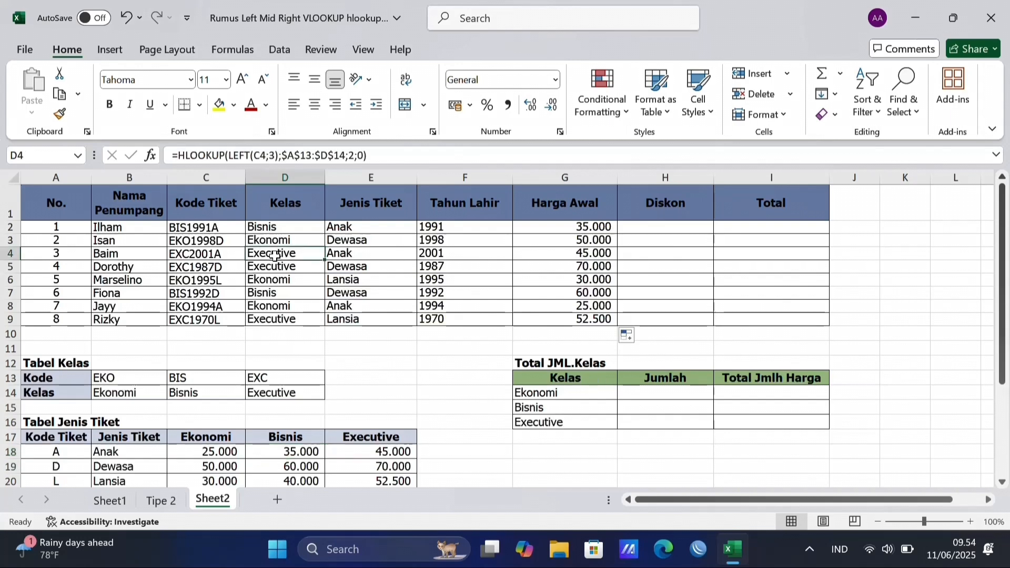
{"action": "left_click", "coordinate": [352, 254]}
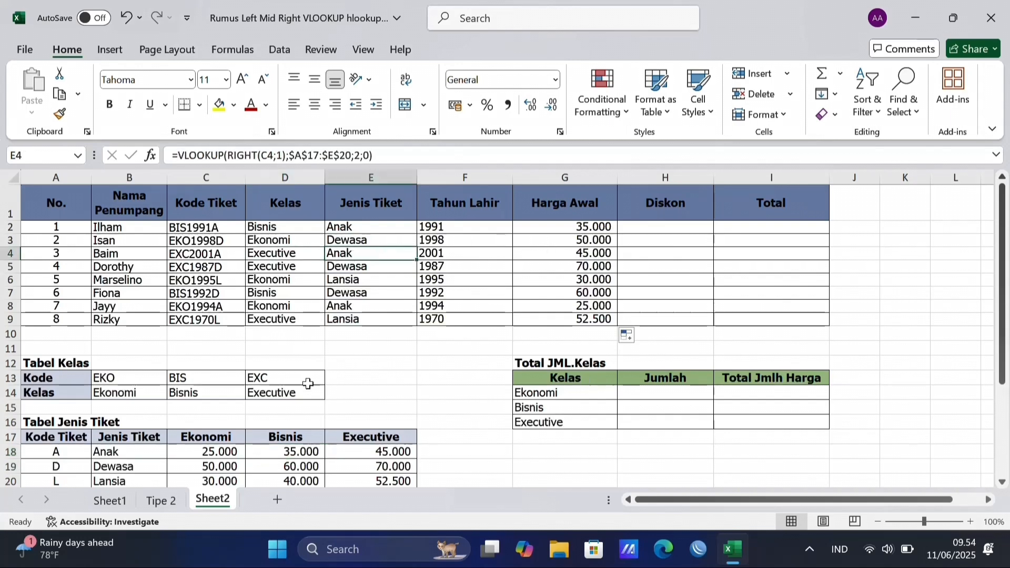
{"action": "scroll", "coordinate": [347, 413], "scroll_direction": "down", "scroll_amount": 1}
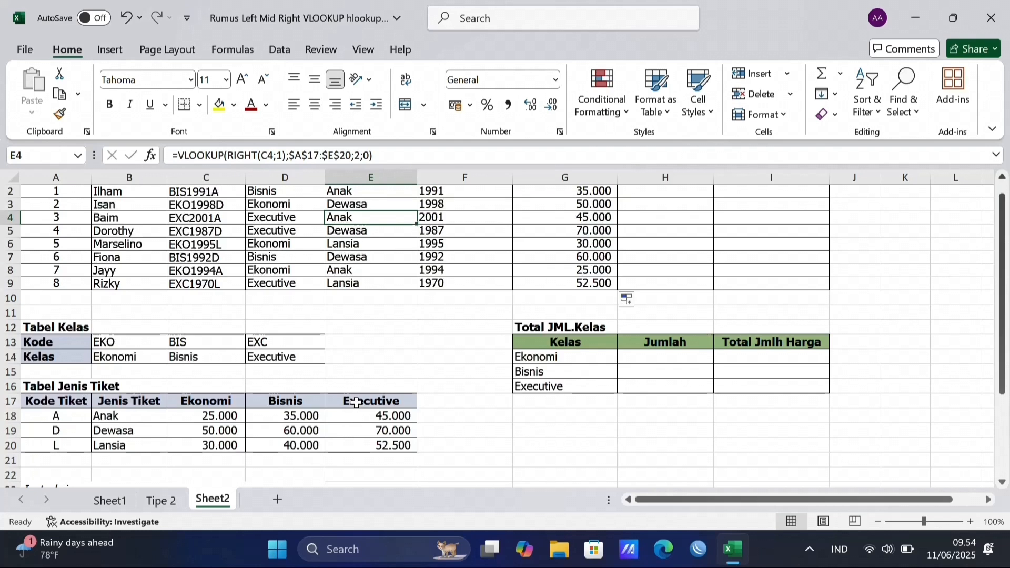
{"action": "left_click", "coordinate": [357, 402]}
{"action": "left_click", "coordinate": [141, 422]}
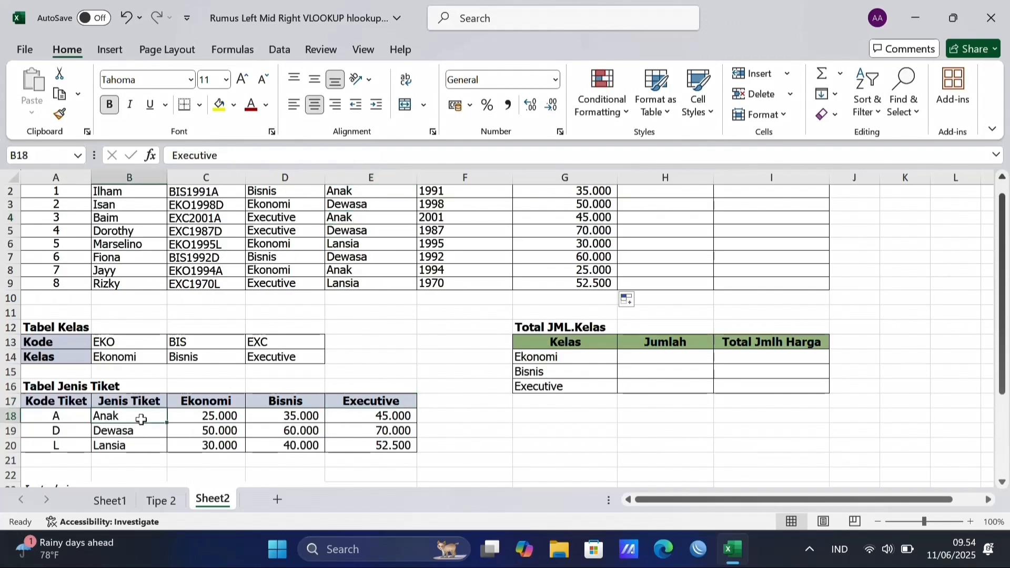
{"action": "left_click", "coordinate": [385, 417]}
{"action": "scroll", "coordinate": [385, 421], "scroll_direction": "up", "scroll_amount": 1}
{"action": "scroll", "coordinate": [385, 421], "scroll_direction": "down", "scroll_amount": 1}
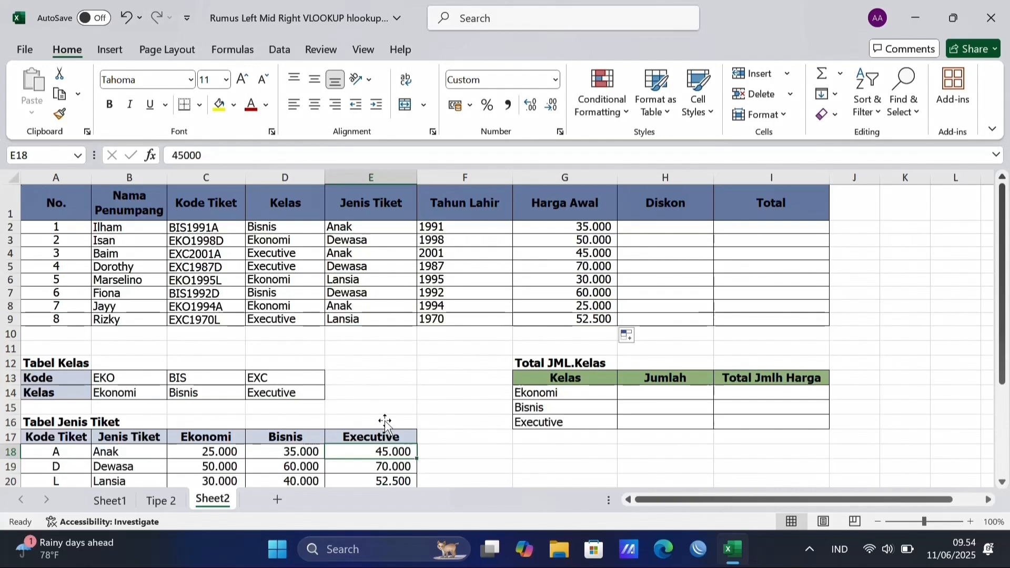
Step: Calculate Diskon in H2 with =10%*G2, following the discount instruction below the tables, and fill the formula down through H9
{"action": "left_click", "coordinate": [654, 227]}
{"action": "scroll", "coordinate": [394, 329], "scroll_direction": "down", "scroll_amount": 3}
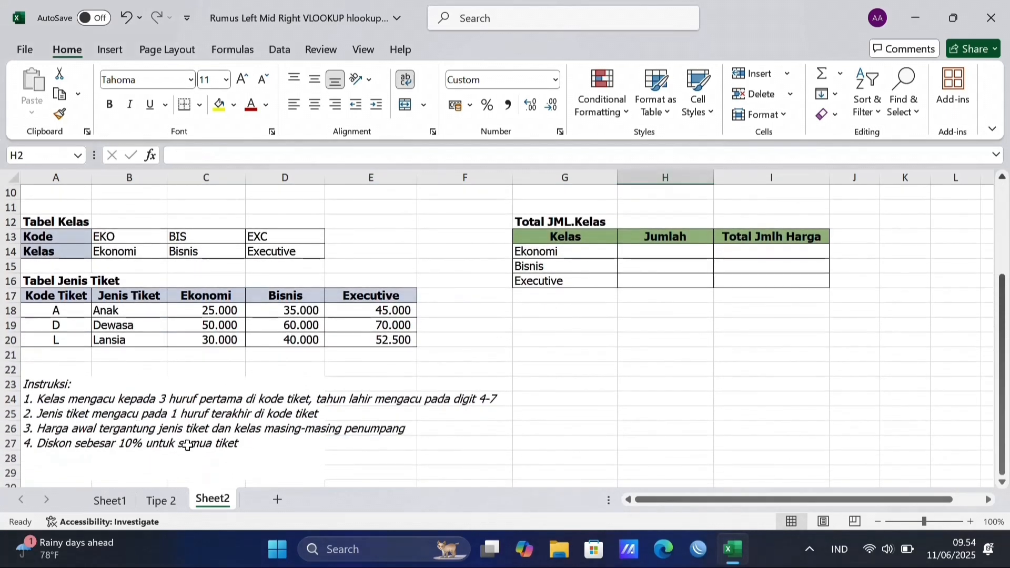
{"action": "scroll", "coordinate": [348, 389], "scroll_direction": "up", "scroll_amount": 3}
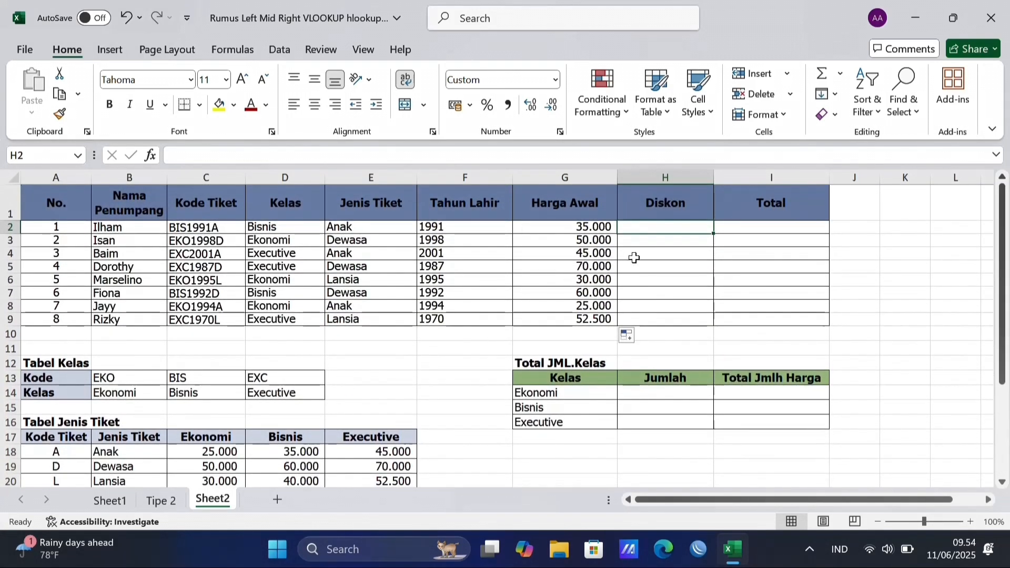
{"action": "type", "text": "="}
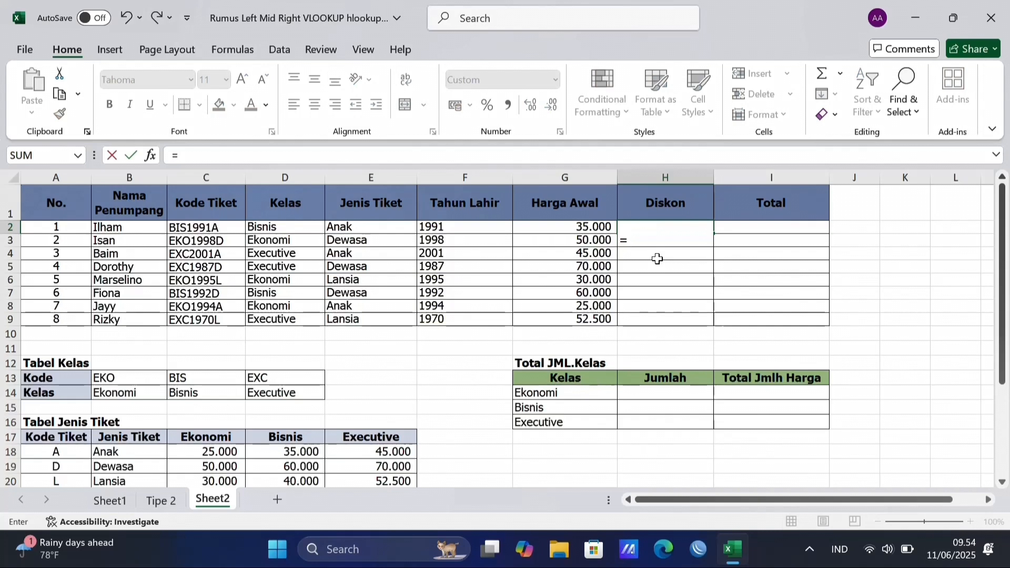
{"action": "type", "text": "10"}
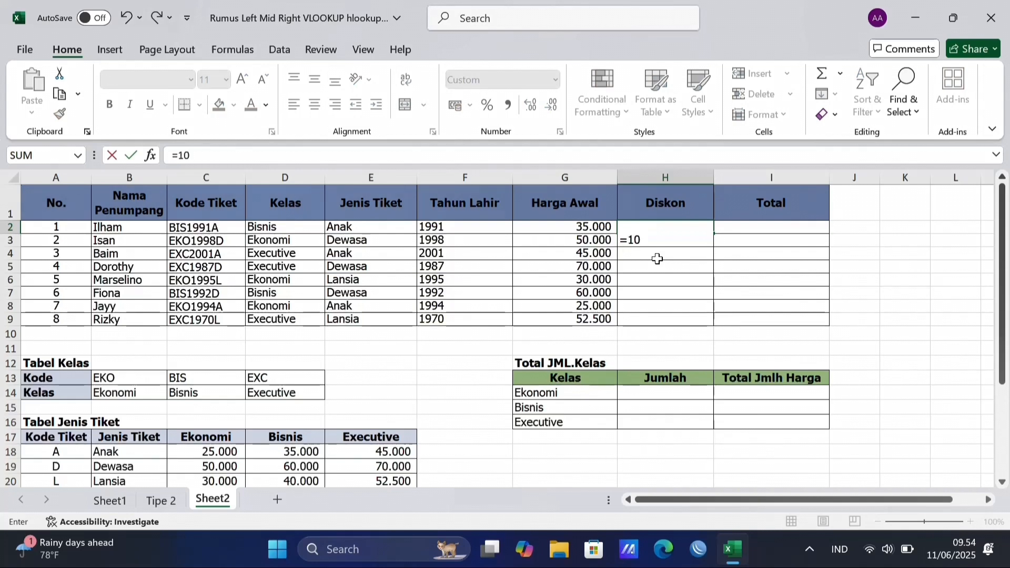
{"action": "type", "text": "%*"}
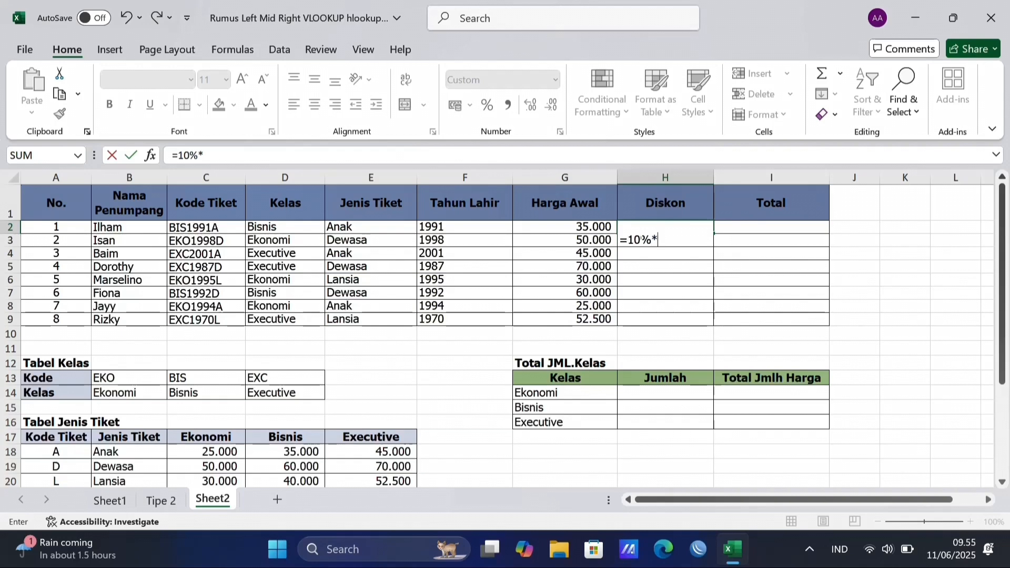
{"action": "left_click", "coordinate": [597, 228]}
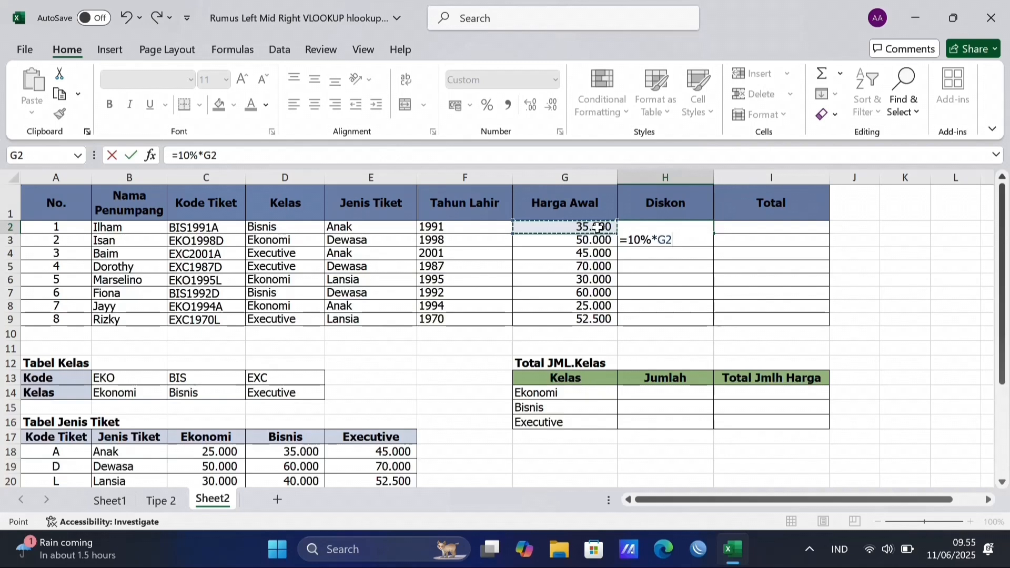
{"action": "key", "text": "Return"}
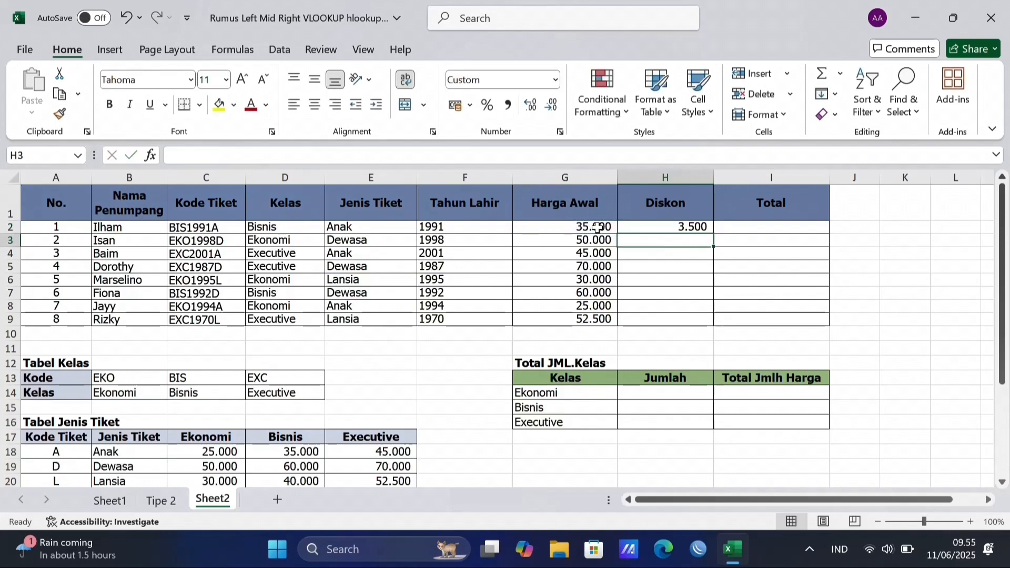
{"action": "left_click", "coordinate": [689, 226]}
{"action": "double_click", "coordinate": [715, 230]}
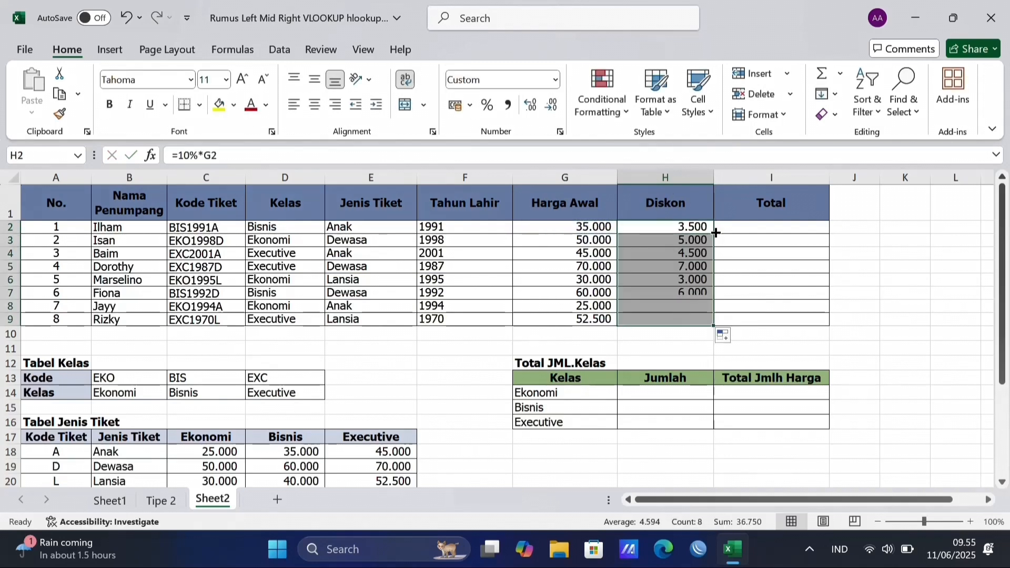
Step: Calculate Total in I2 with =G2-H2 and fill the formula down through I9
{"action": "left_click", "coordinate": [742, 225]}
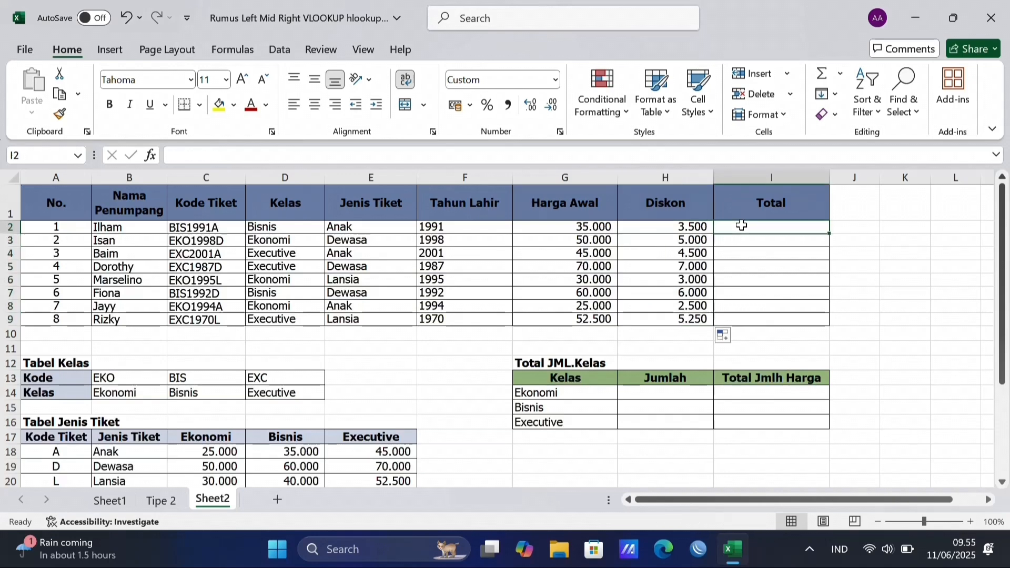
{"action": "type", "text": "="}
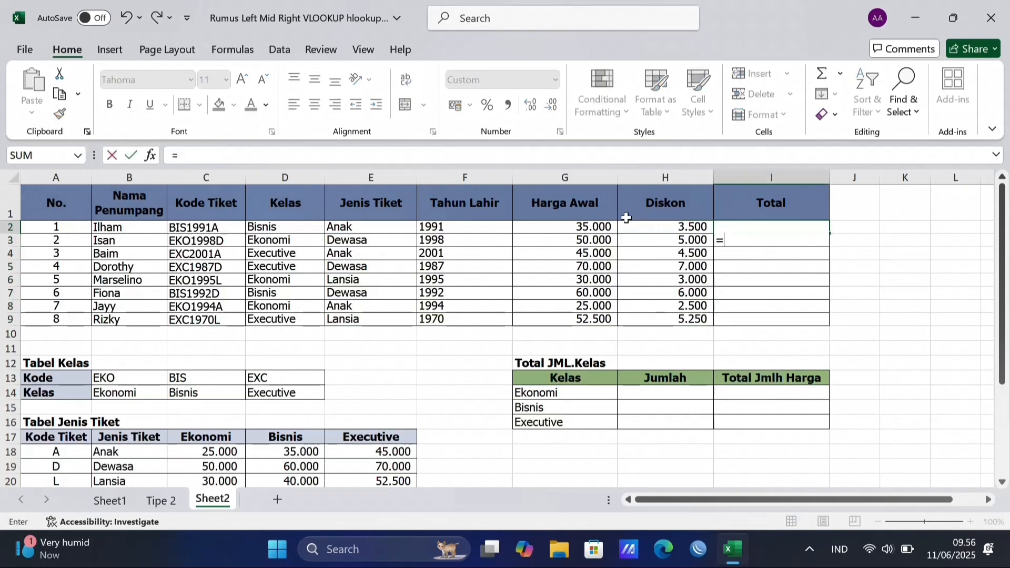
{"action": "left_click", "coordinate": [595, 224]}
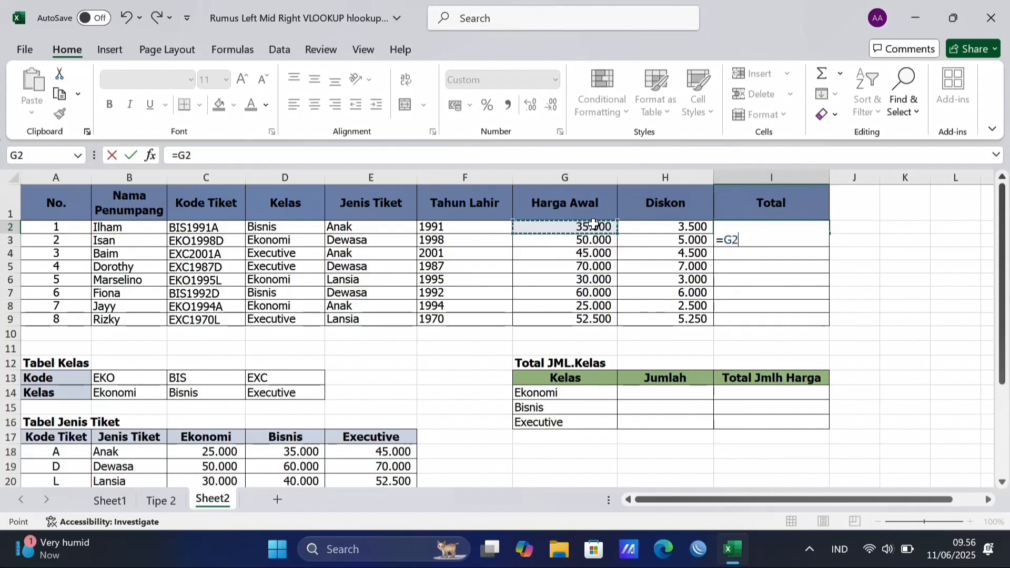
{"action": "type", "text": "-"}
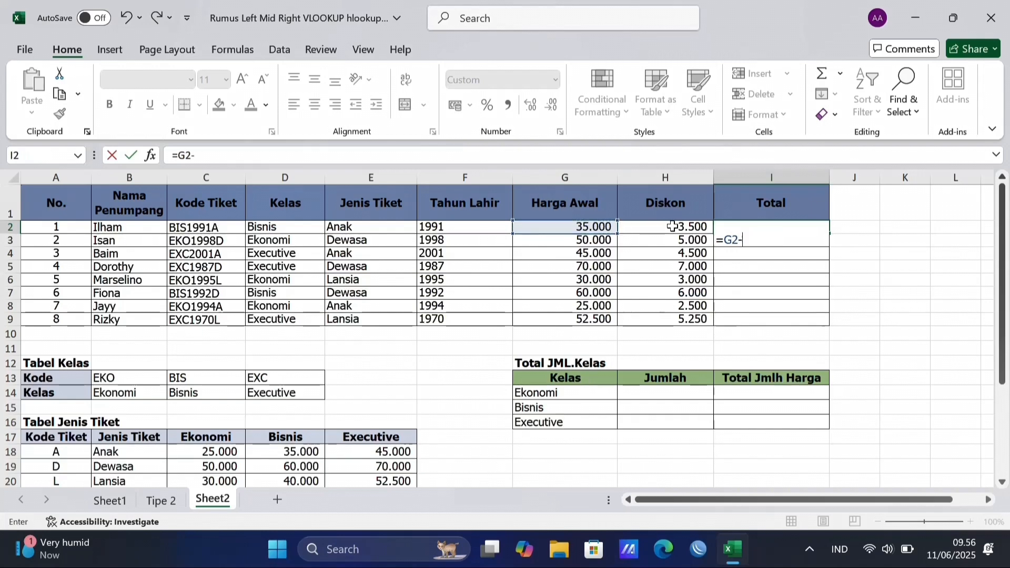
{"action": "left_click", "coordinate": [672, 226]}
{"action": "key", "text": "Return"}
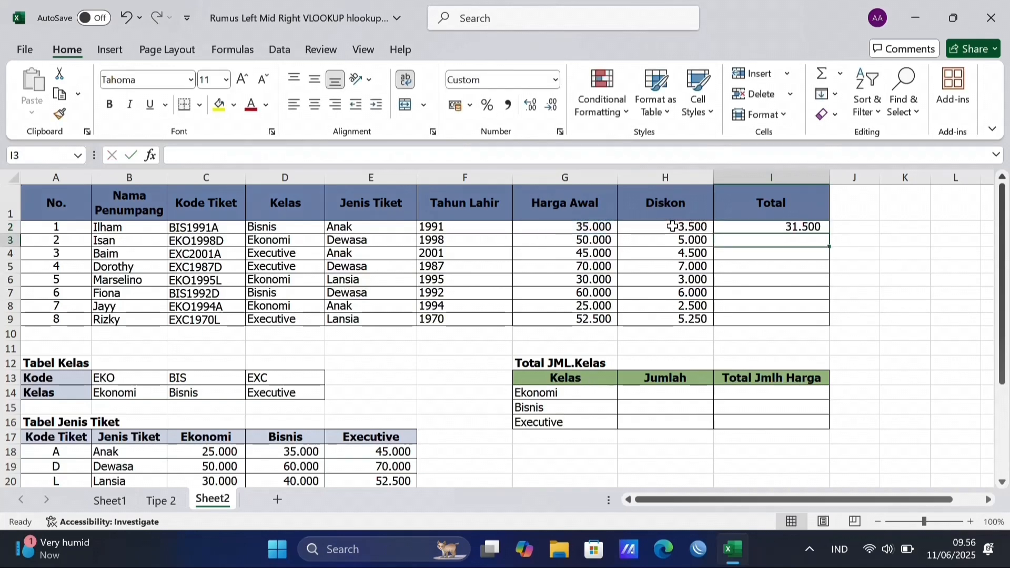
{"action": "left_click", "coordinate": [822, 228]}
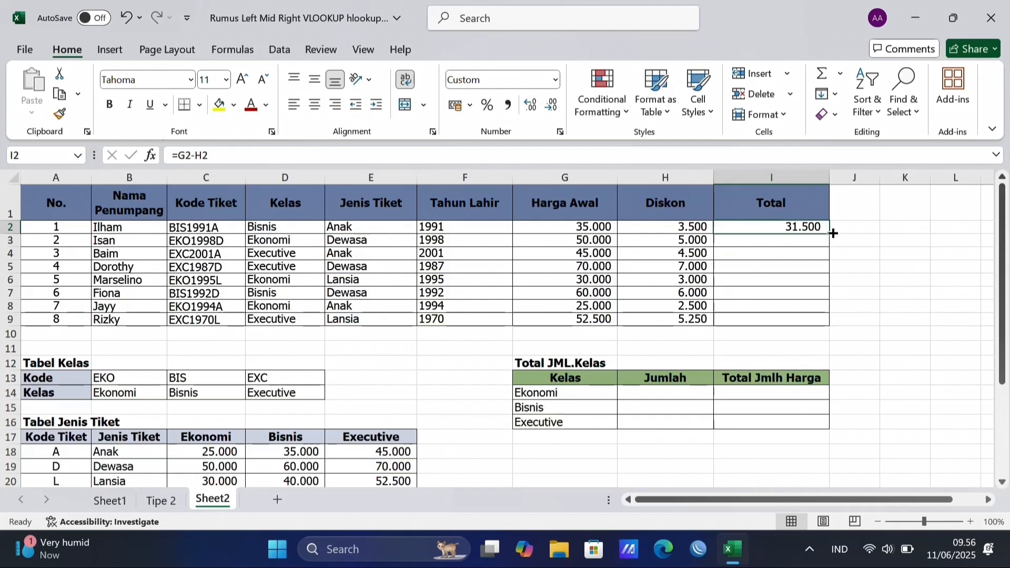
{"action": "double_click", "coordinate": [831, 233]}
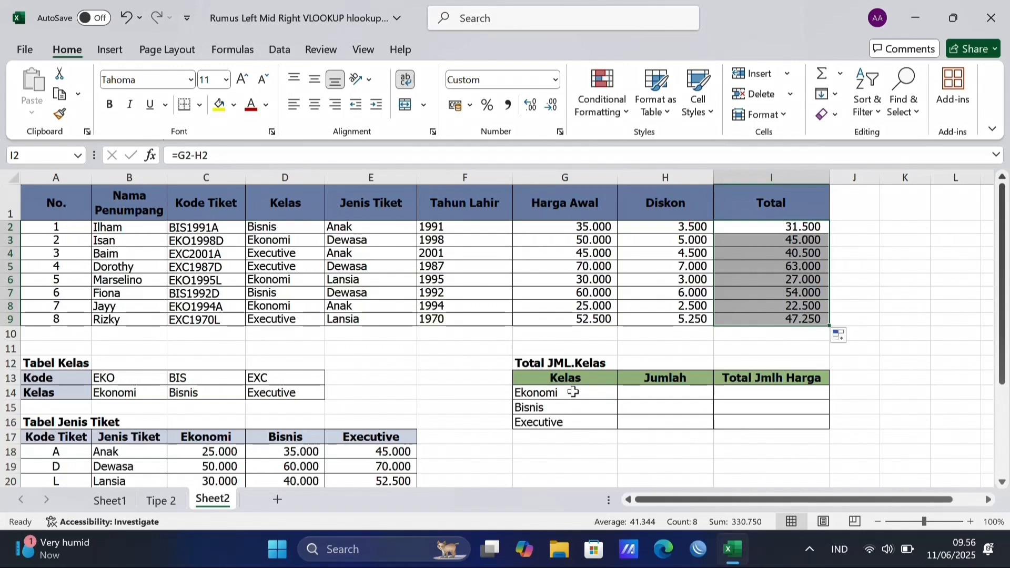
Step: Start a COUNTIF formula for the Ekonomi Jumlah in H14, using the Kelas column as absolute range $D$2:$D$9
{"action": "left_click_drag", "start_coordinate": [458, 338], "coordinate": [286, 261]}
{"action": "left_click", "coordinate": [314, 282]}
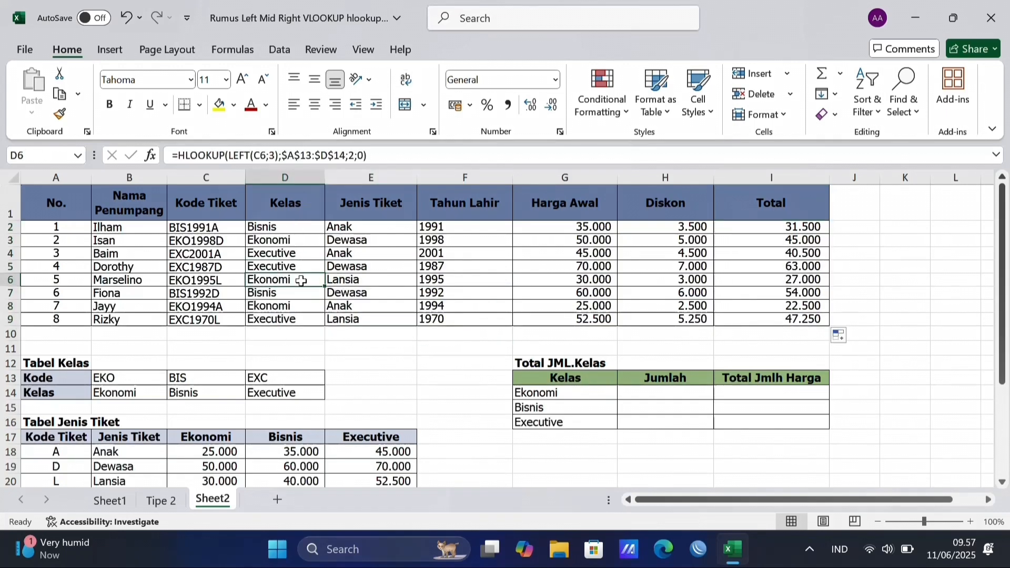
{"action": "left_click", "coordinate": [640, 395]}
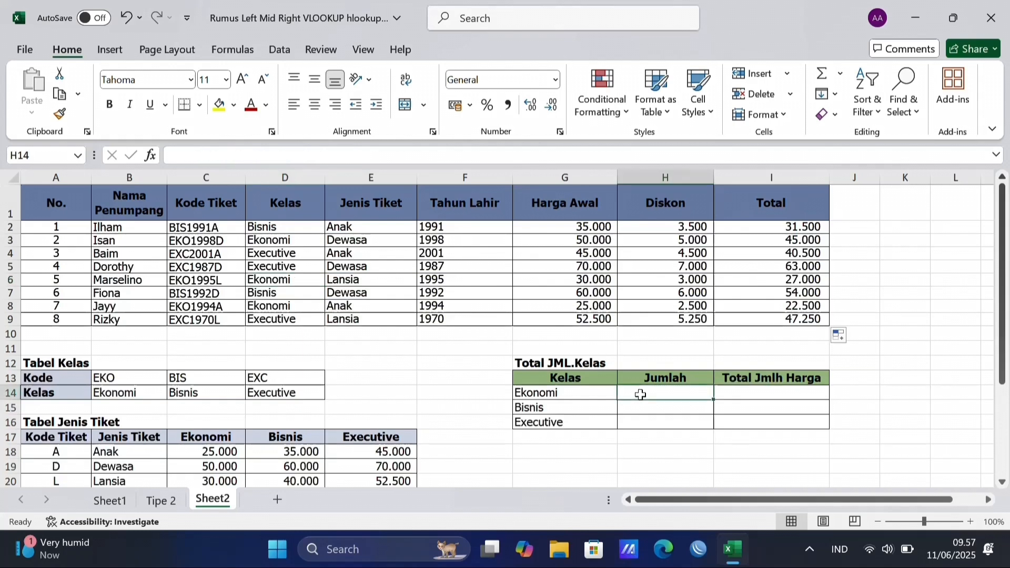
{"action": "type", "text": "="}
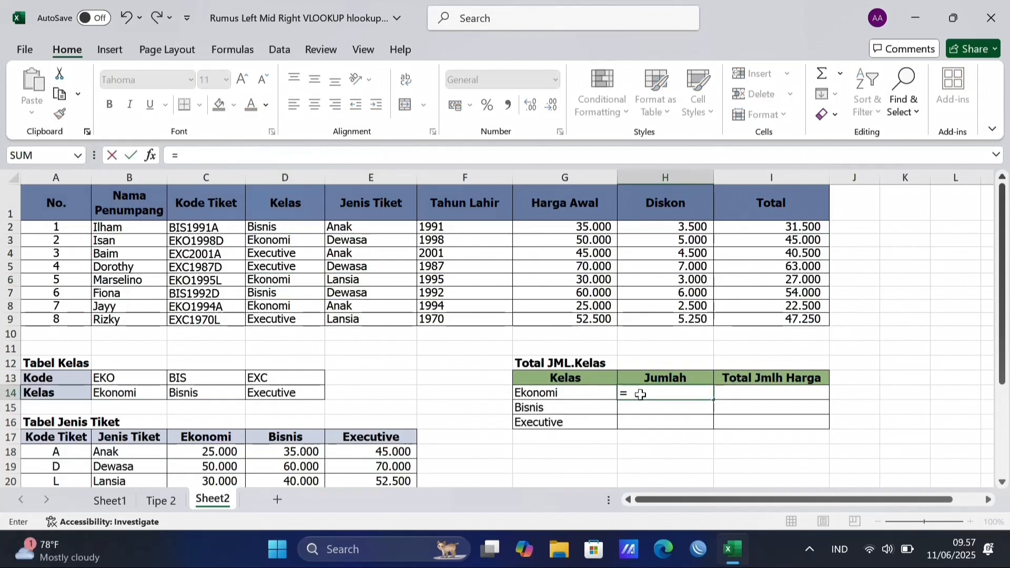
{"action": "type", "text": "coun"}
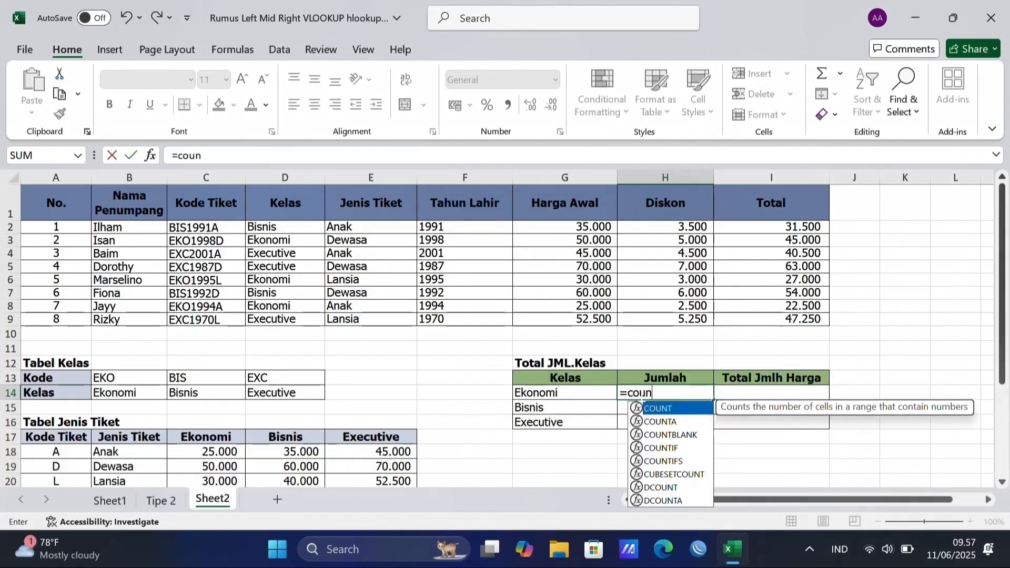
{"action": "type", "text": "i"}
{"action": "key", "text": "BackSpace"}
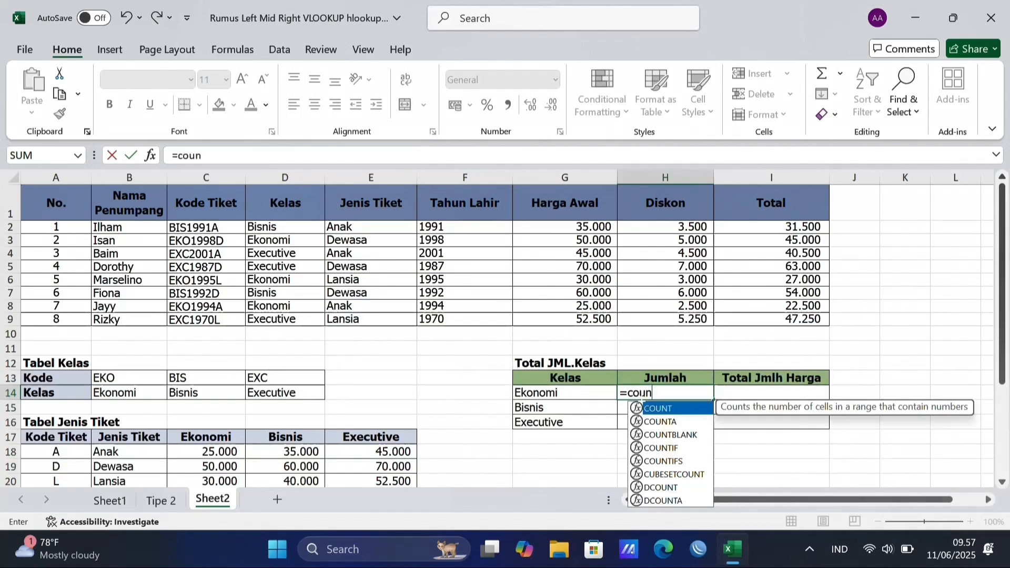
{"action": "key", "text": "Down"}
{"action": "key", "text": "Down"}
{"action": "key", "text": "Down"}
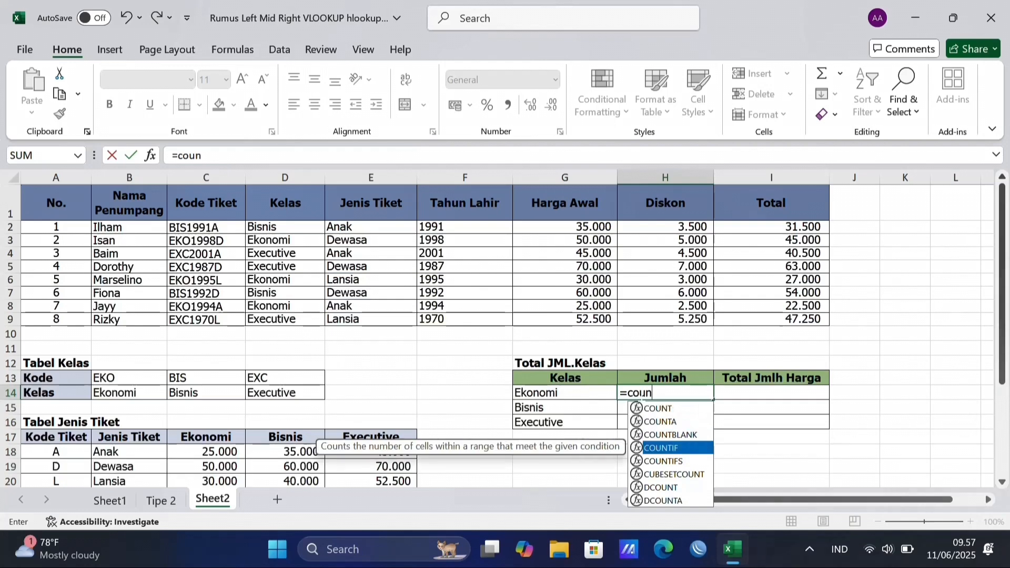
{"action": "key", "text": "Tab"}
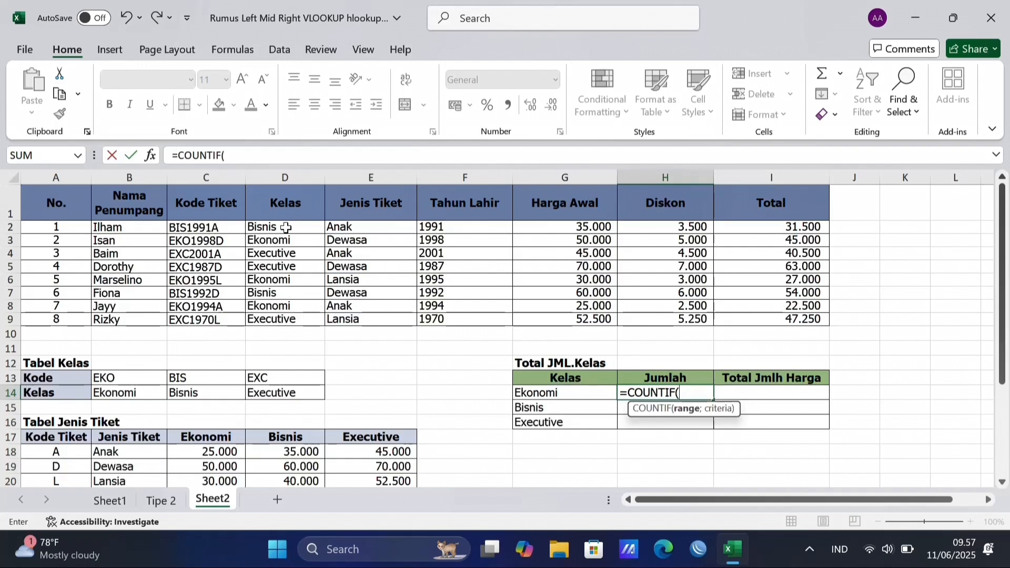
{"action": "left_click_drag", "start_coordinate": [286, 227], "coordinate": [299, 321]}
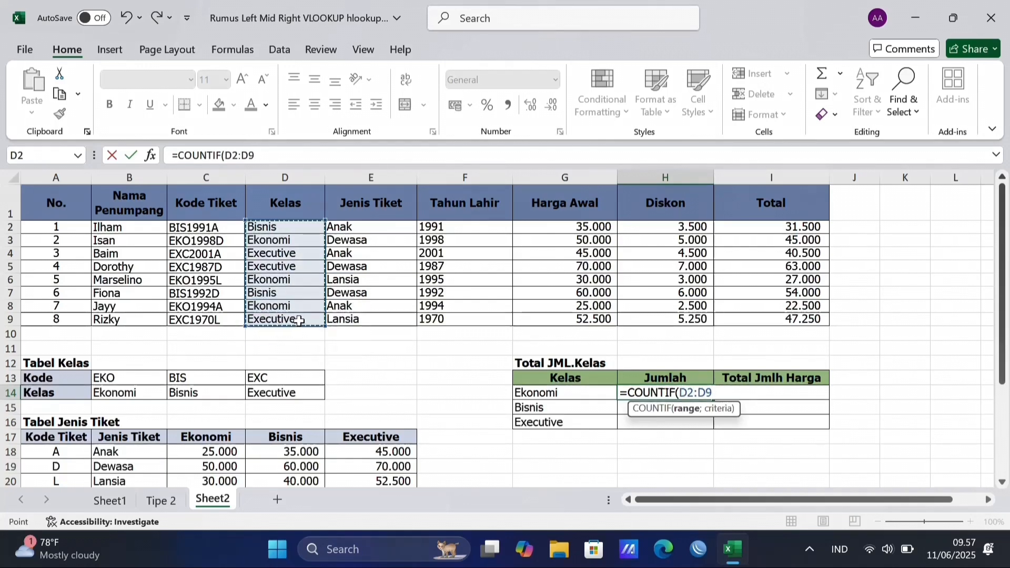
{"action": "key", "text": "F4"}
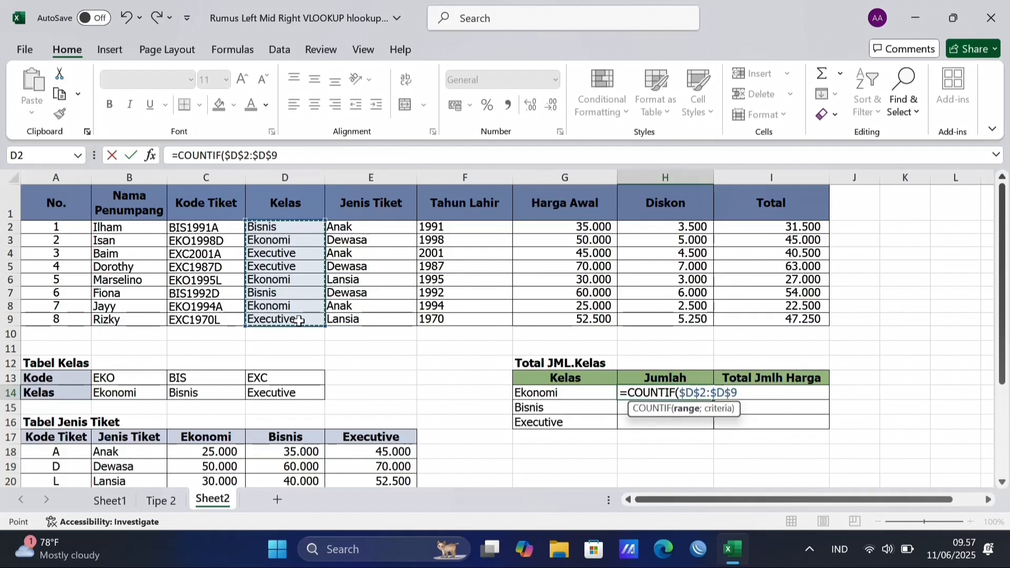
Step: Complete the H14 COUNTIF with G14 as the criteria and fill the formula down through H16
{"action": "type", "text": ";"}
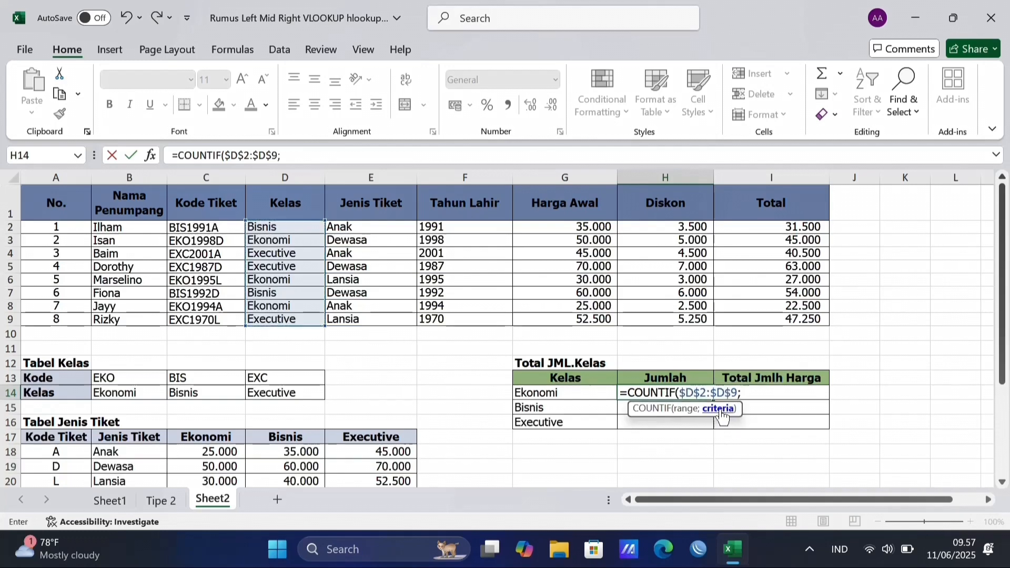
{"action": "left_click", "coordinate": [600, 390]}
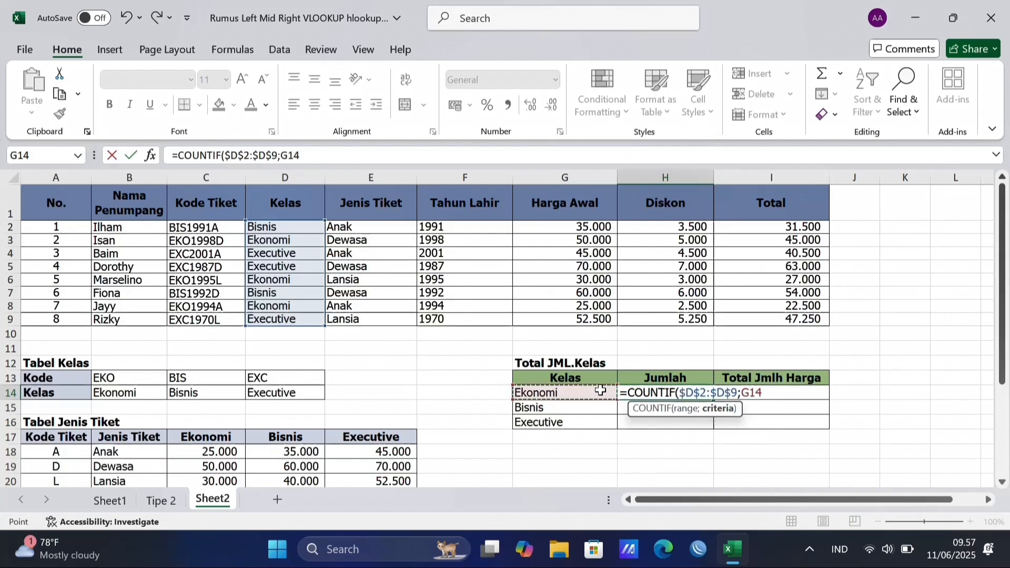
{"action": "type", "text": ")"}
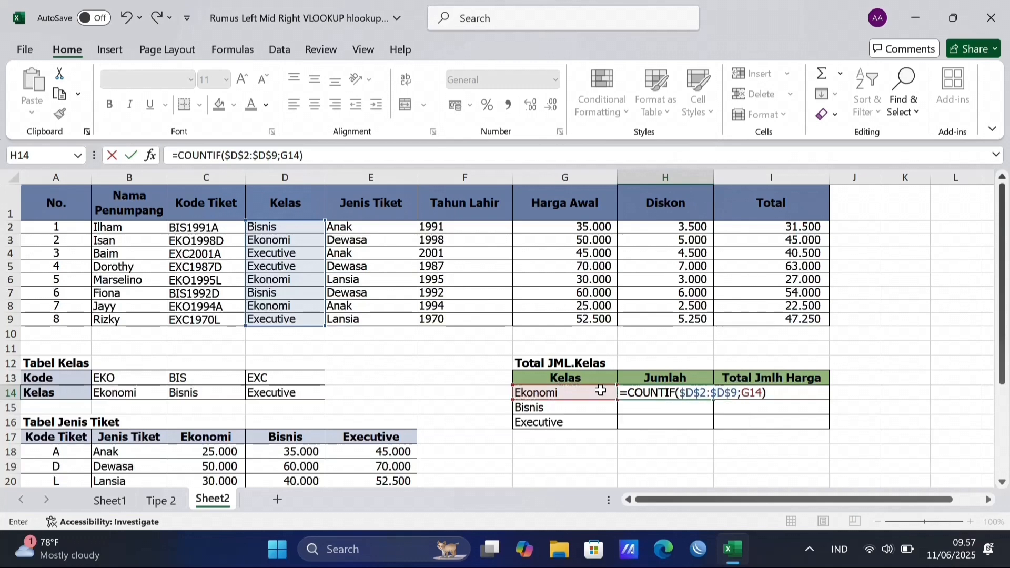
{"action": "key", "text": "Return"}
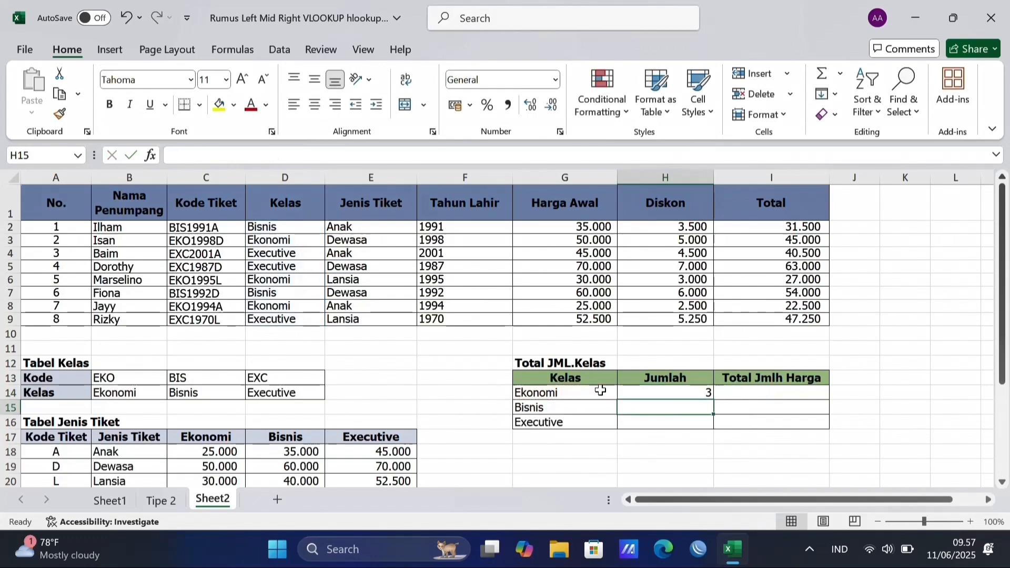
{"action": "left_click", "coordinate": [686, 393]}
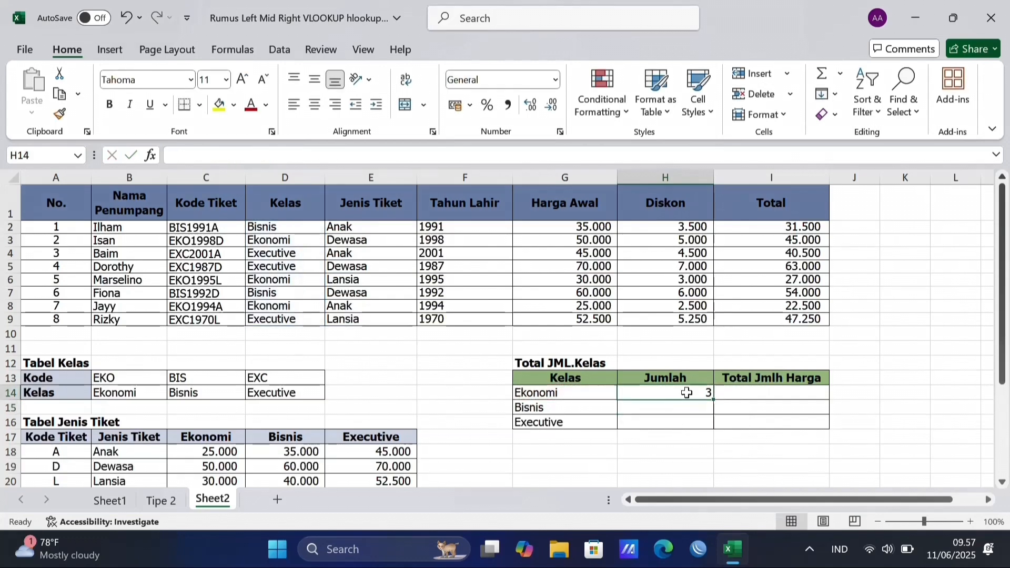
{"action": "double_click", "coordinate": [713, 400]}
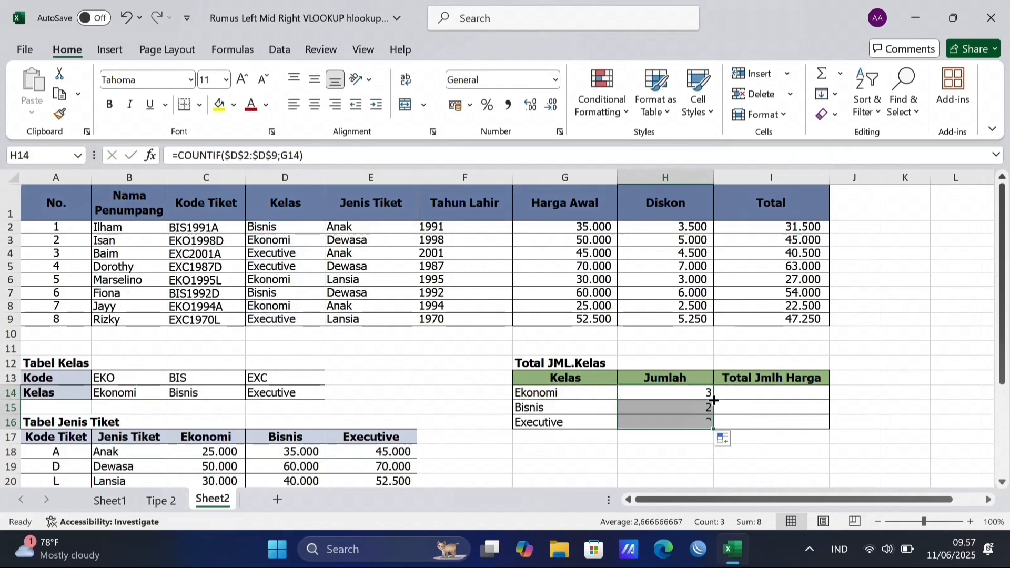
Step: Check the Ekonomi and Bisnis Jumlah formulas in H14 and H15 against the entries in the Kelas column
{"action": "left_click", "coordinate": [626, 408]}
{"action": "left_click", "coordinate": [636, 393]}
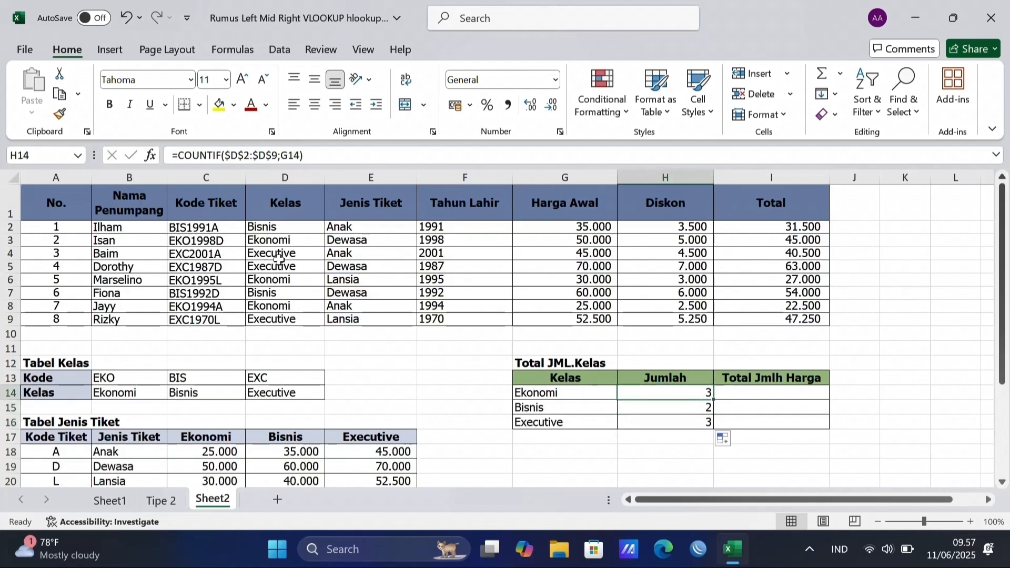
{"action": "left_click", "coordinate": [669, 408]}
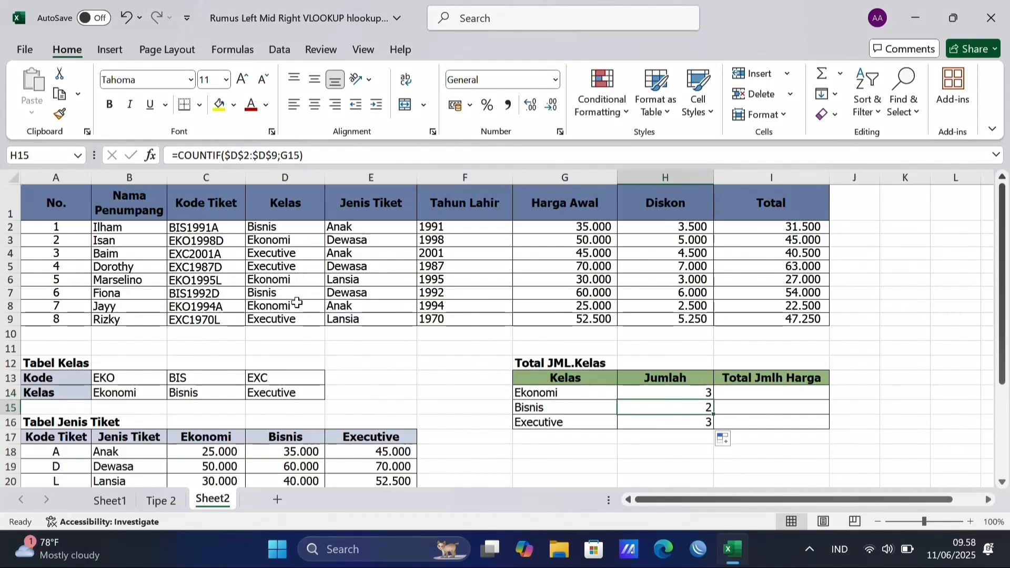
Step: Start a SUMIF formula for the Ekonomi Total Jmlh Harga in I14, using the absolute range $D$2:$I$9
{"action": "left_click", "coordinate": [757, 391]}
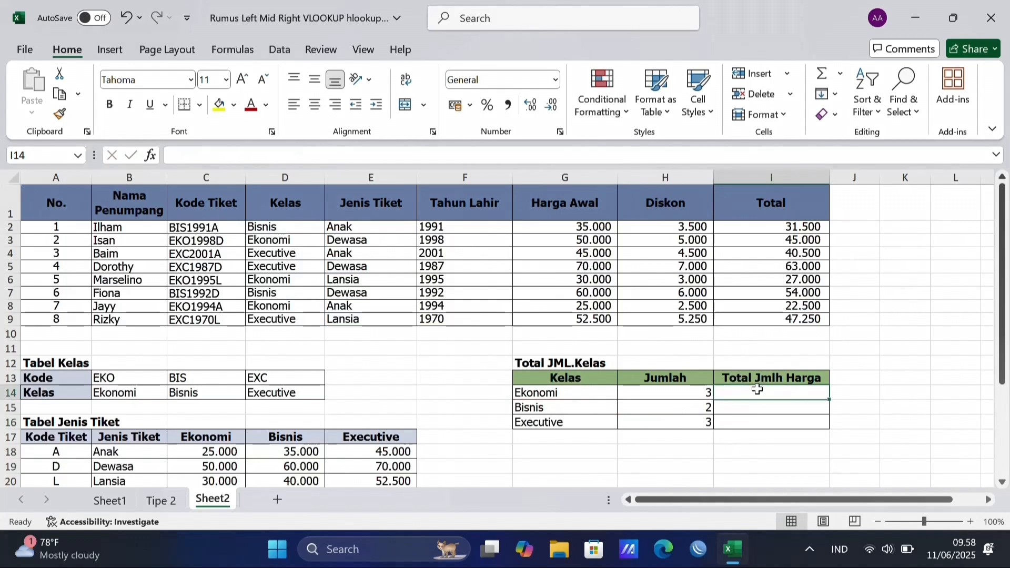
{"action": "type", "text": "="}
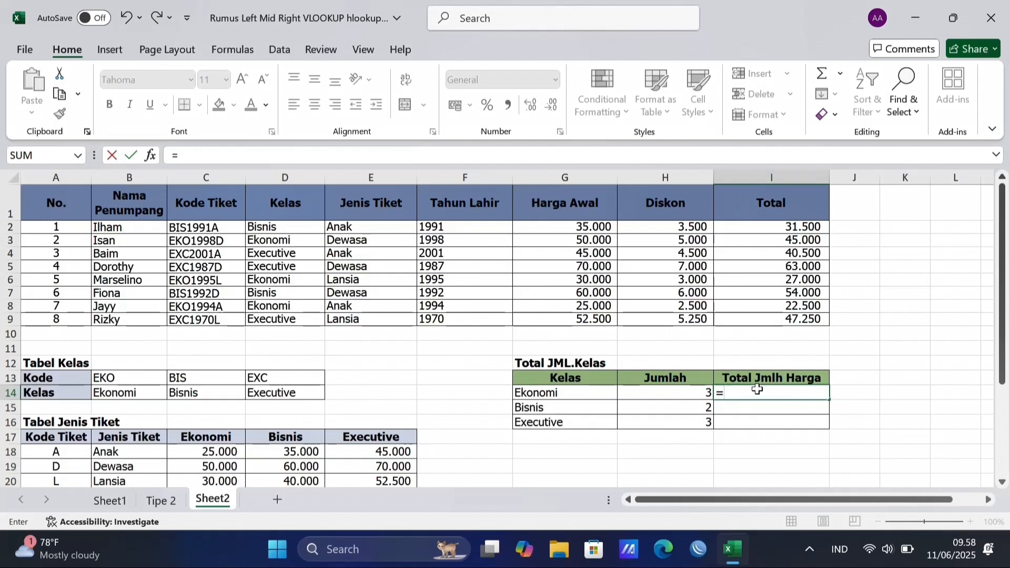
{"action": "type", "text": "sum"}
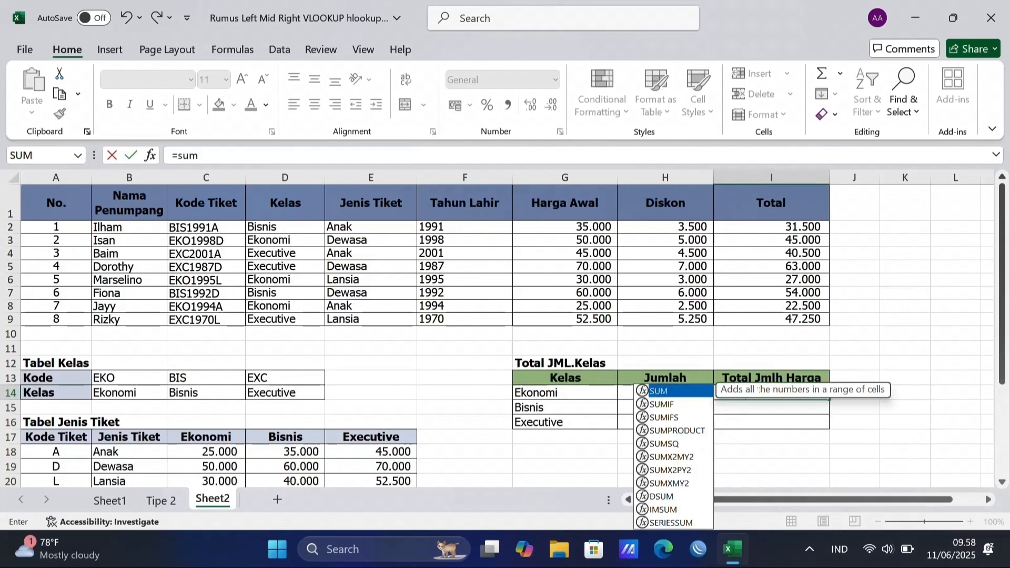
{"action": "key", "text": "Down"}
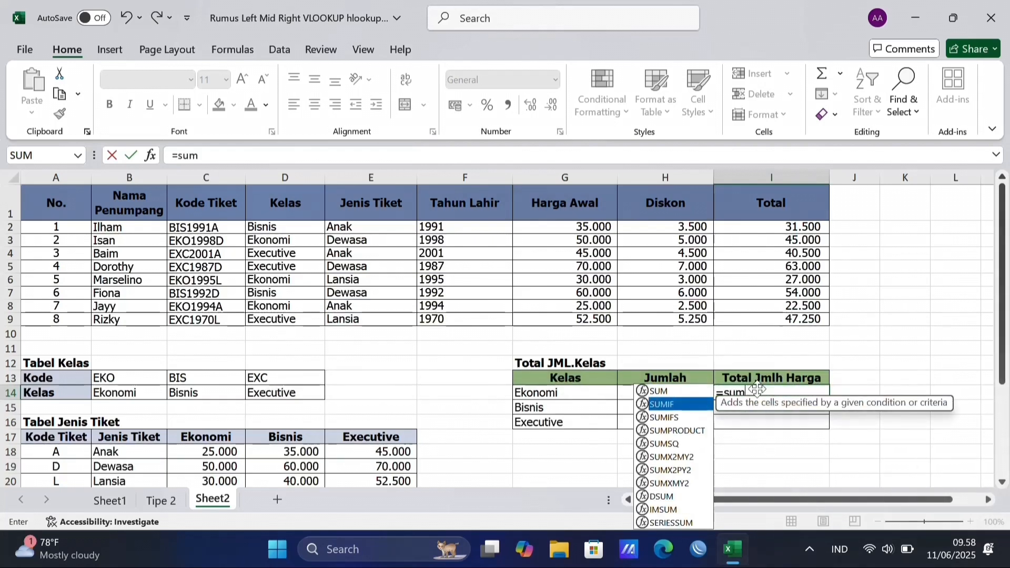
{"action": "key", "text": "Tab"}
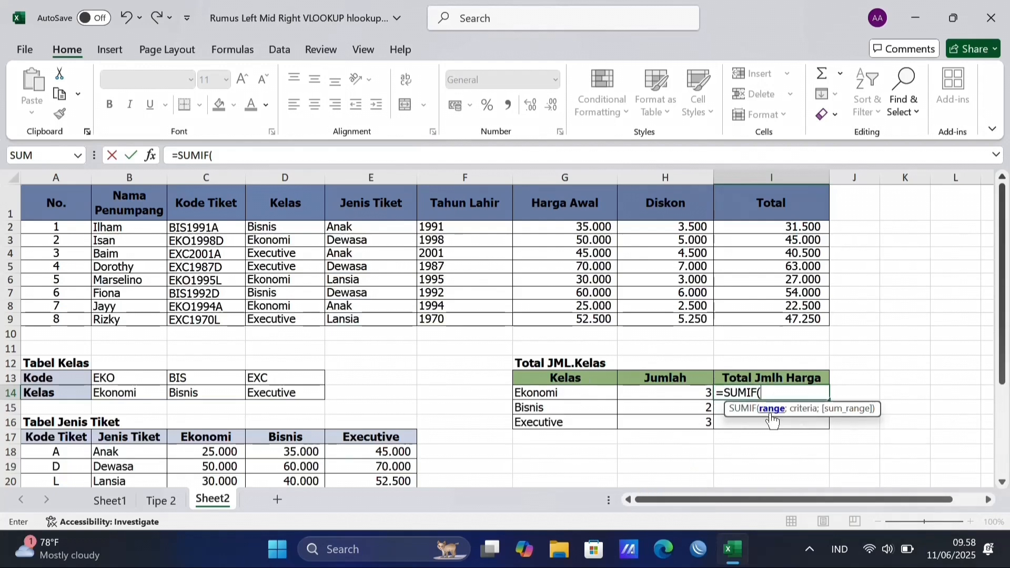
{"action": "left_click_drag", "start_coordinate": [285, 227], "coordinate": [772, 321]}
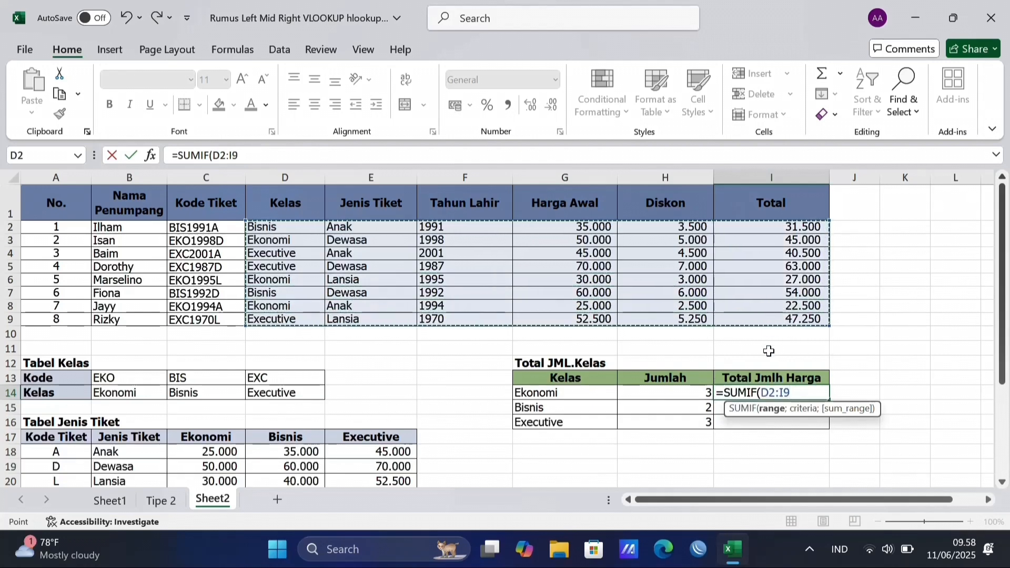
{"action": "key", "text": "F4"}
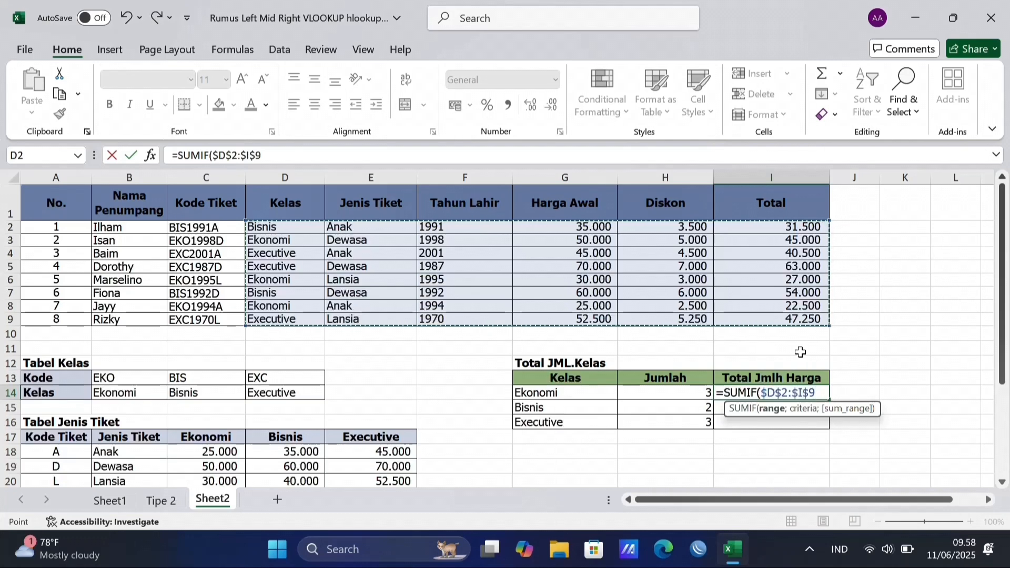
Step: Complete the I14 SUMIF with G14 as the criteria and $I$2:$I$9 as the sum range, and fill the formula down through I16
{"action": "type", "text": ";"}
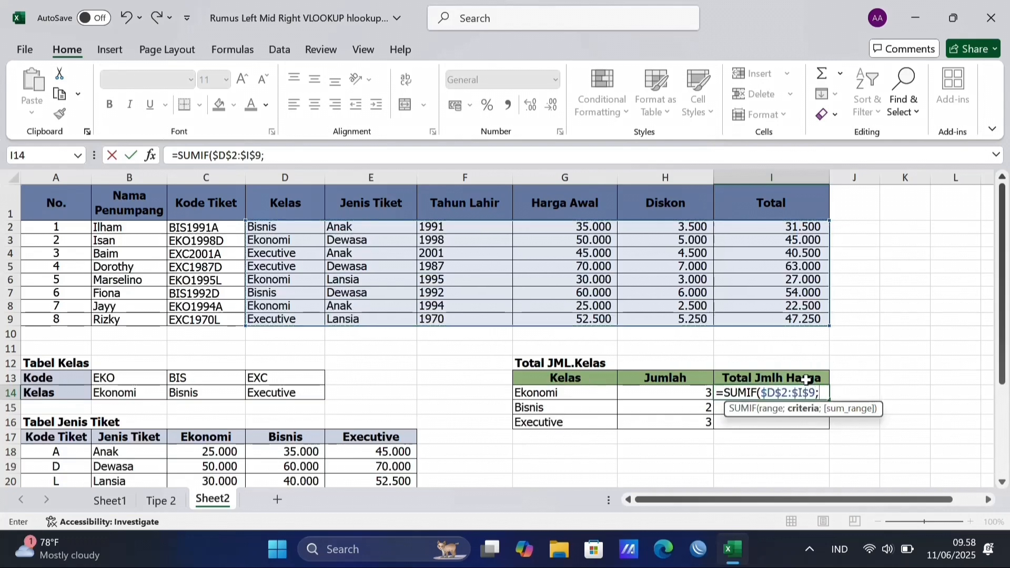
{"action": "left_click", "coordinate": [593, 393]}
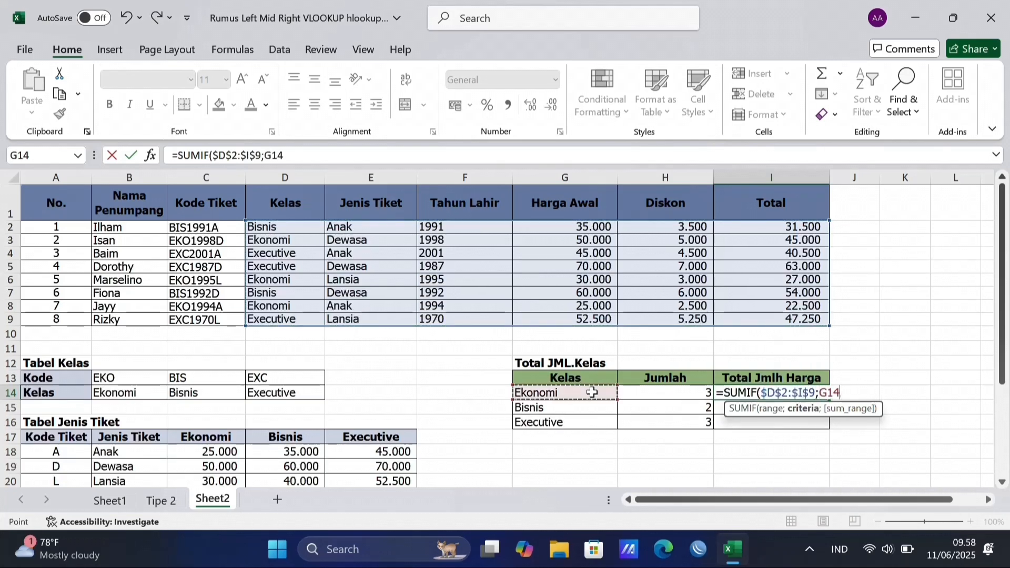
{"action": "type", "text": ";"}
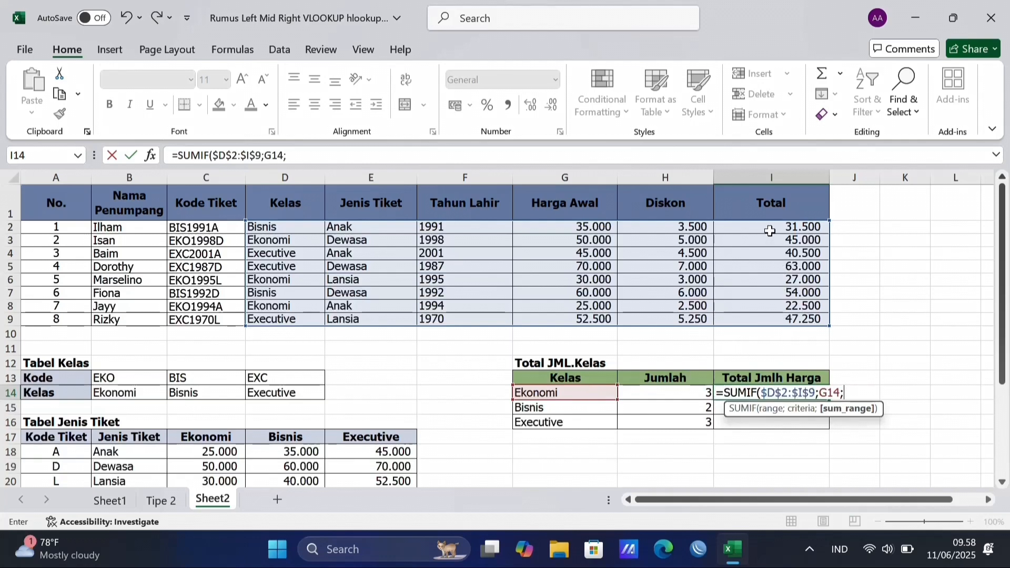
{"action": "left_click_drag", "start_coordinate": [768, 230], "coordinate": [788, 318]}
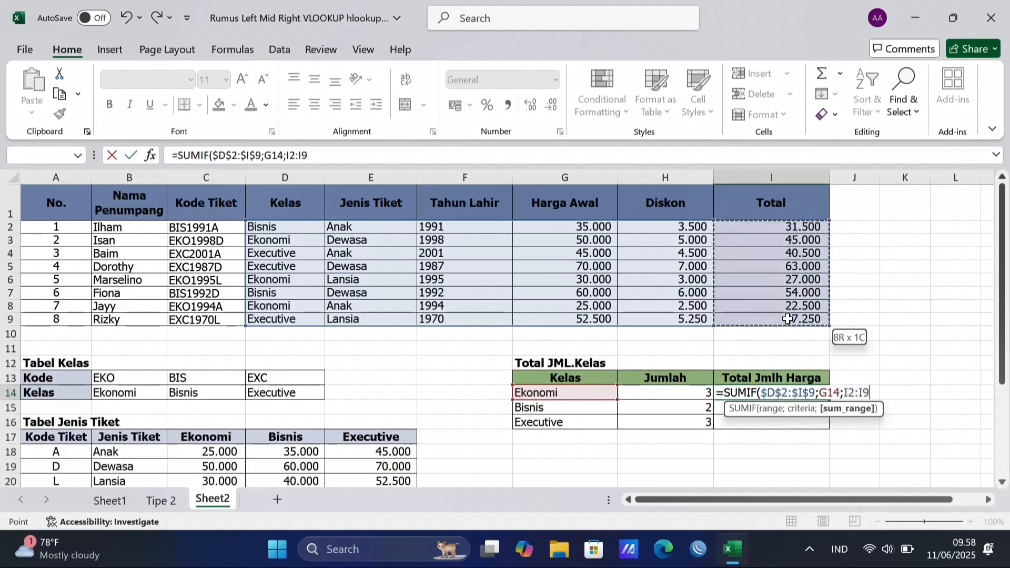
{"action": "key", "text": "F4"}
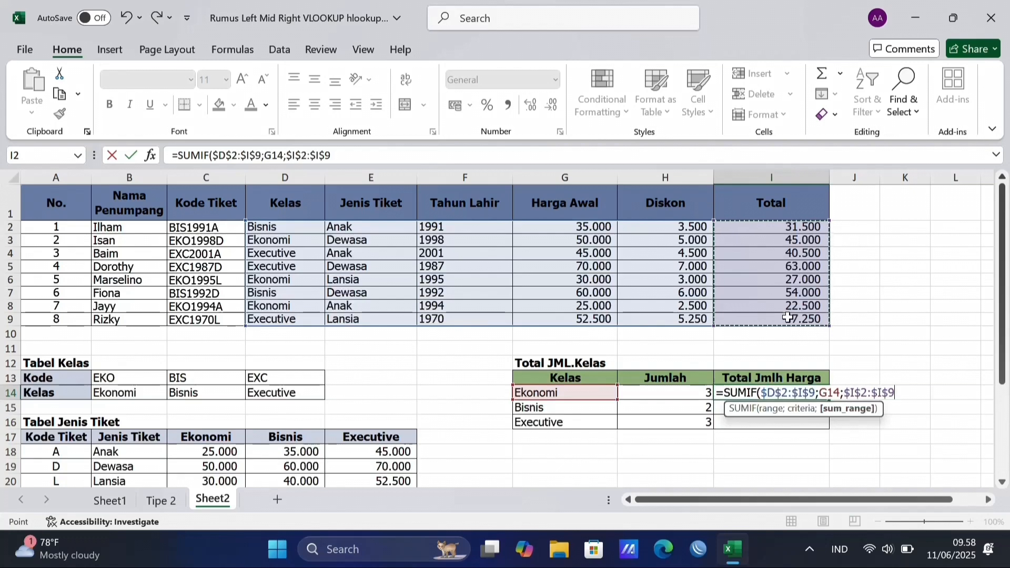
{"action": "type", "text": ")"}
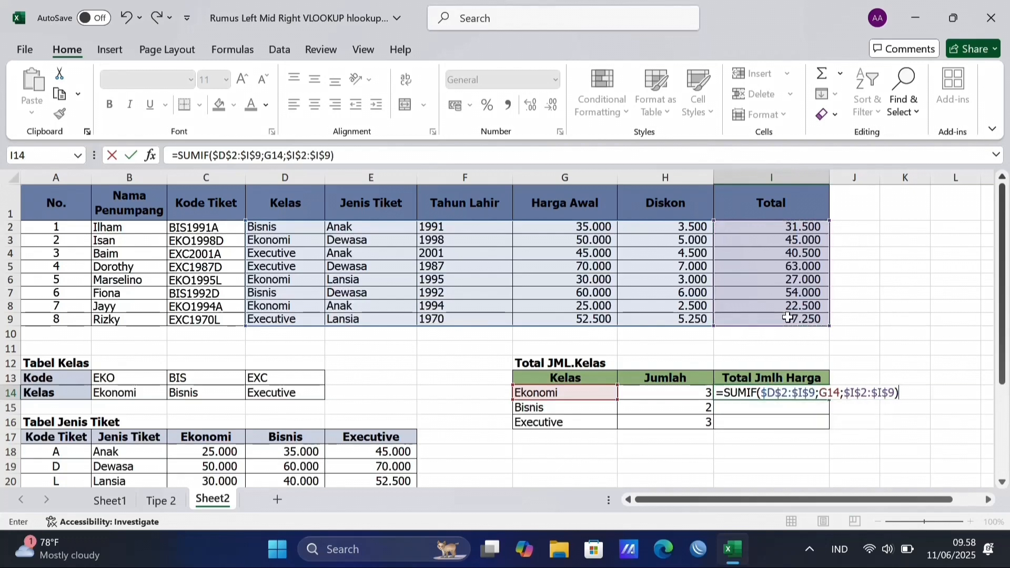
{"action": "key", "text": "Return"}
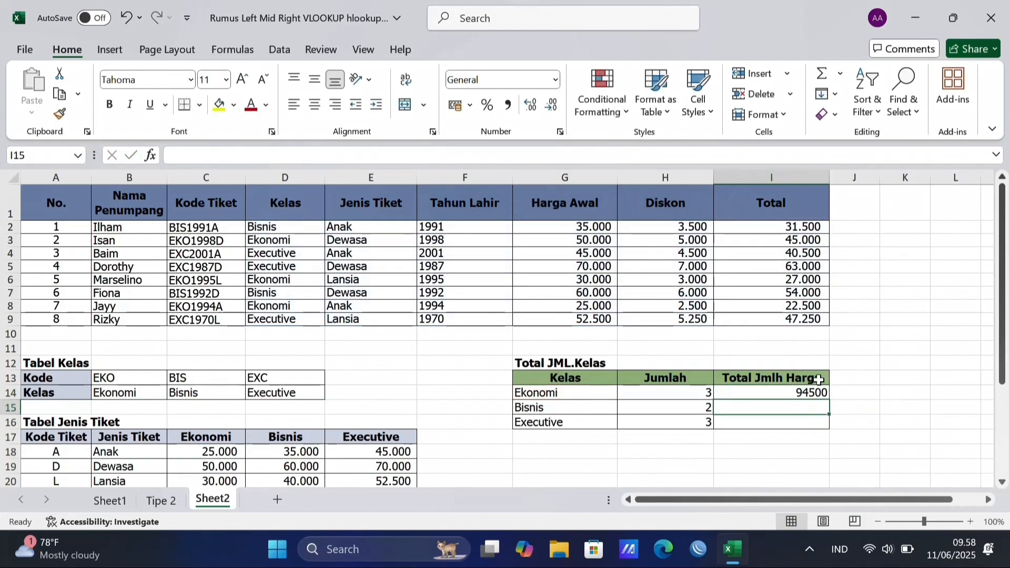
{"action": "left_click", "coordinate": [795, 396]}
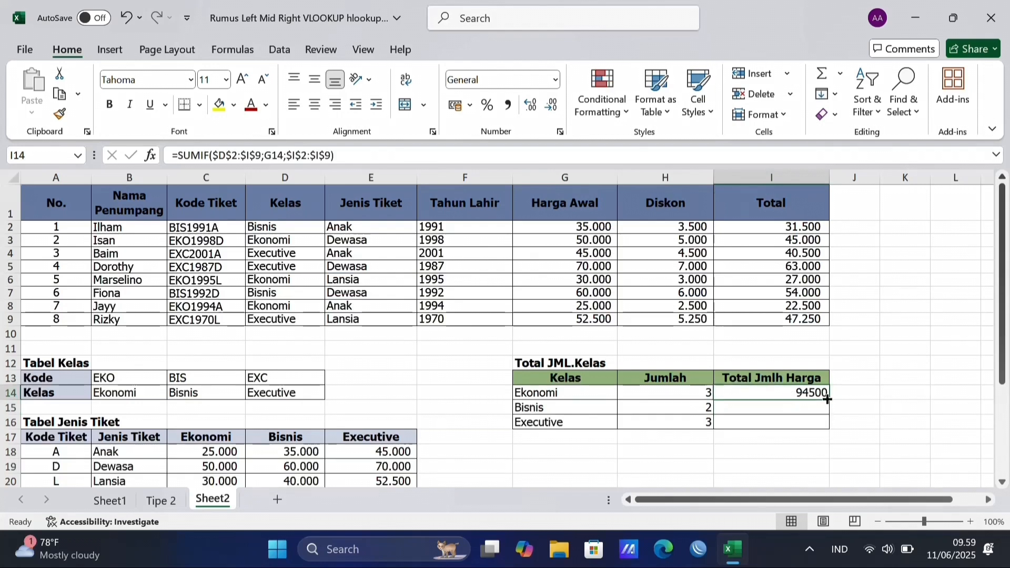
{"action": "left_click_drag", "start_coordinate": [828, 400], "coordinate": [823, 424]}
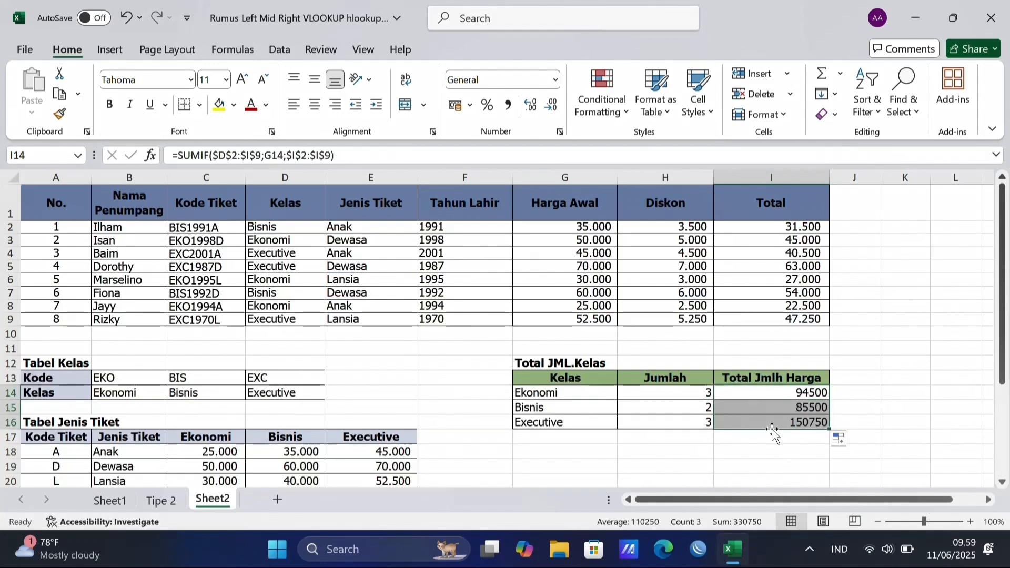